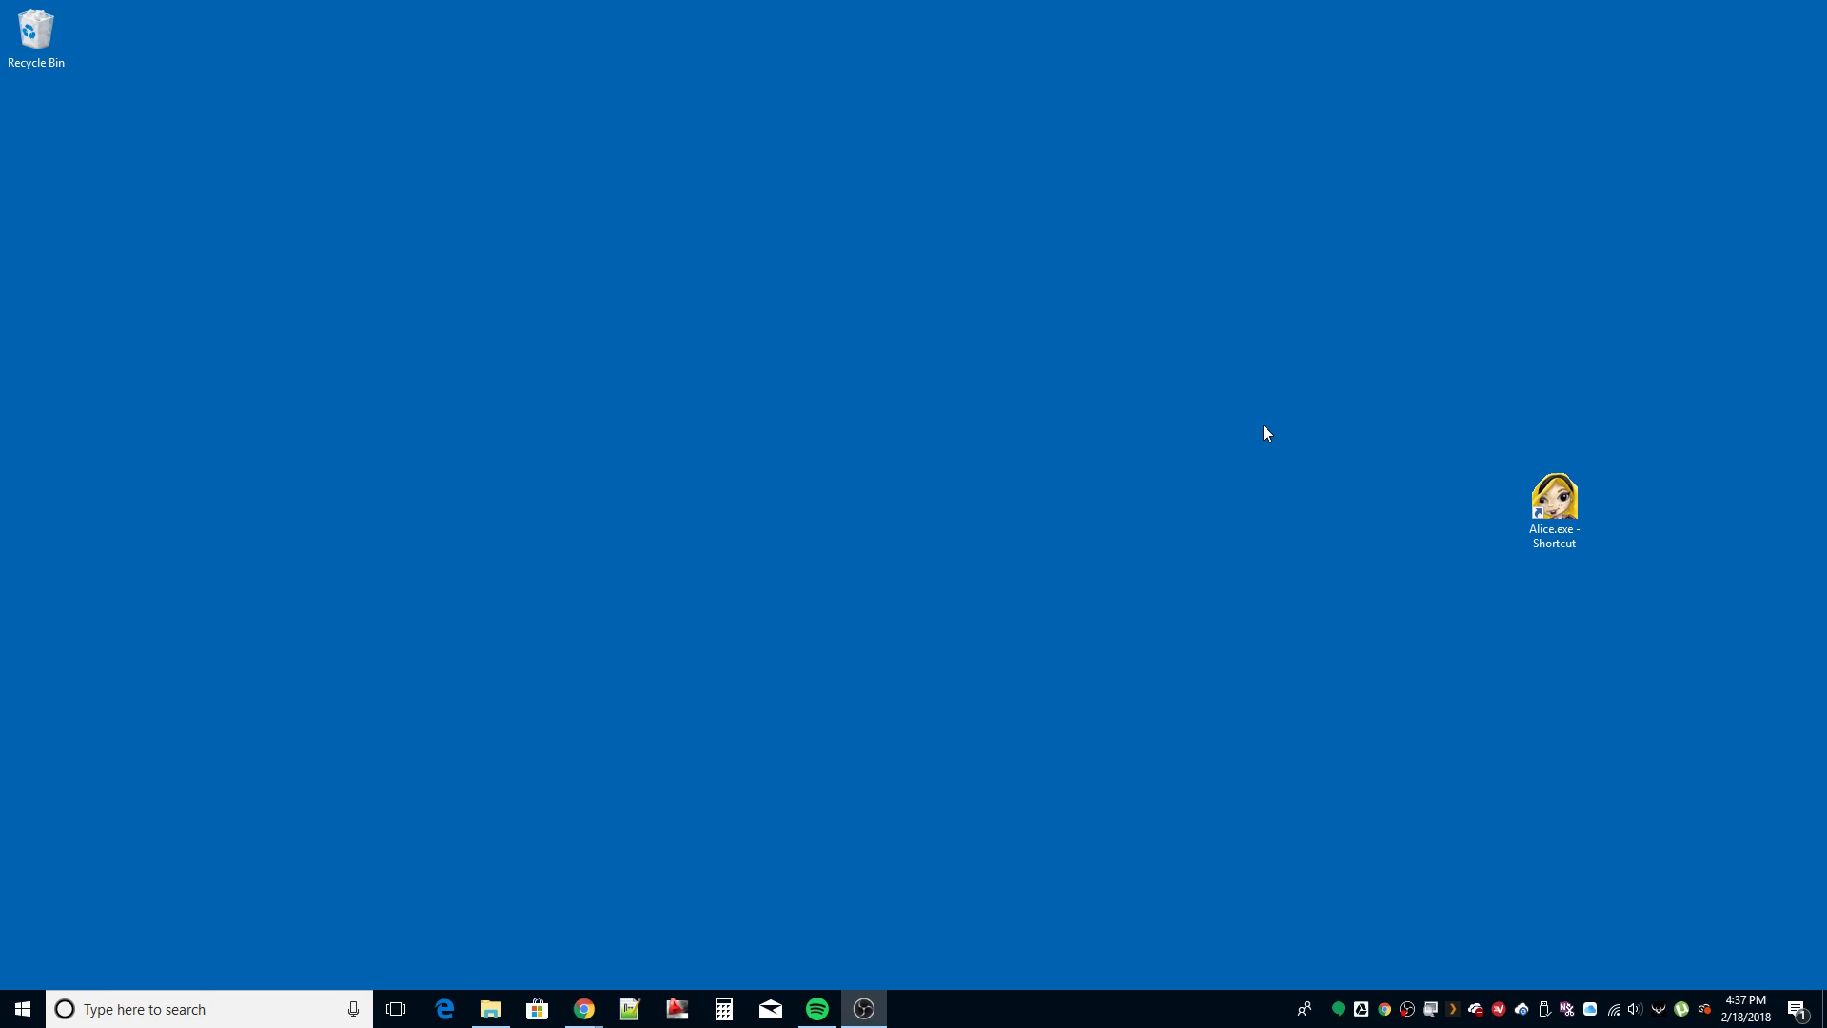
Step: Launch Alice from the desktop and open a new world based on the water template
{"action": "left_click", "coordinate": [1571, 515]}
{"action": "double_click", "coordinate": [1571, 515]}
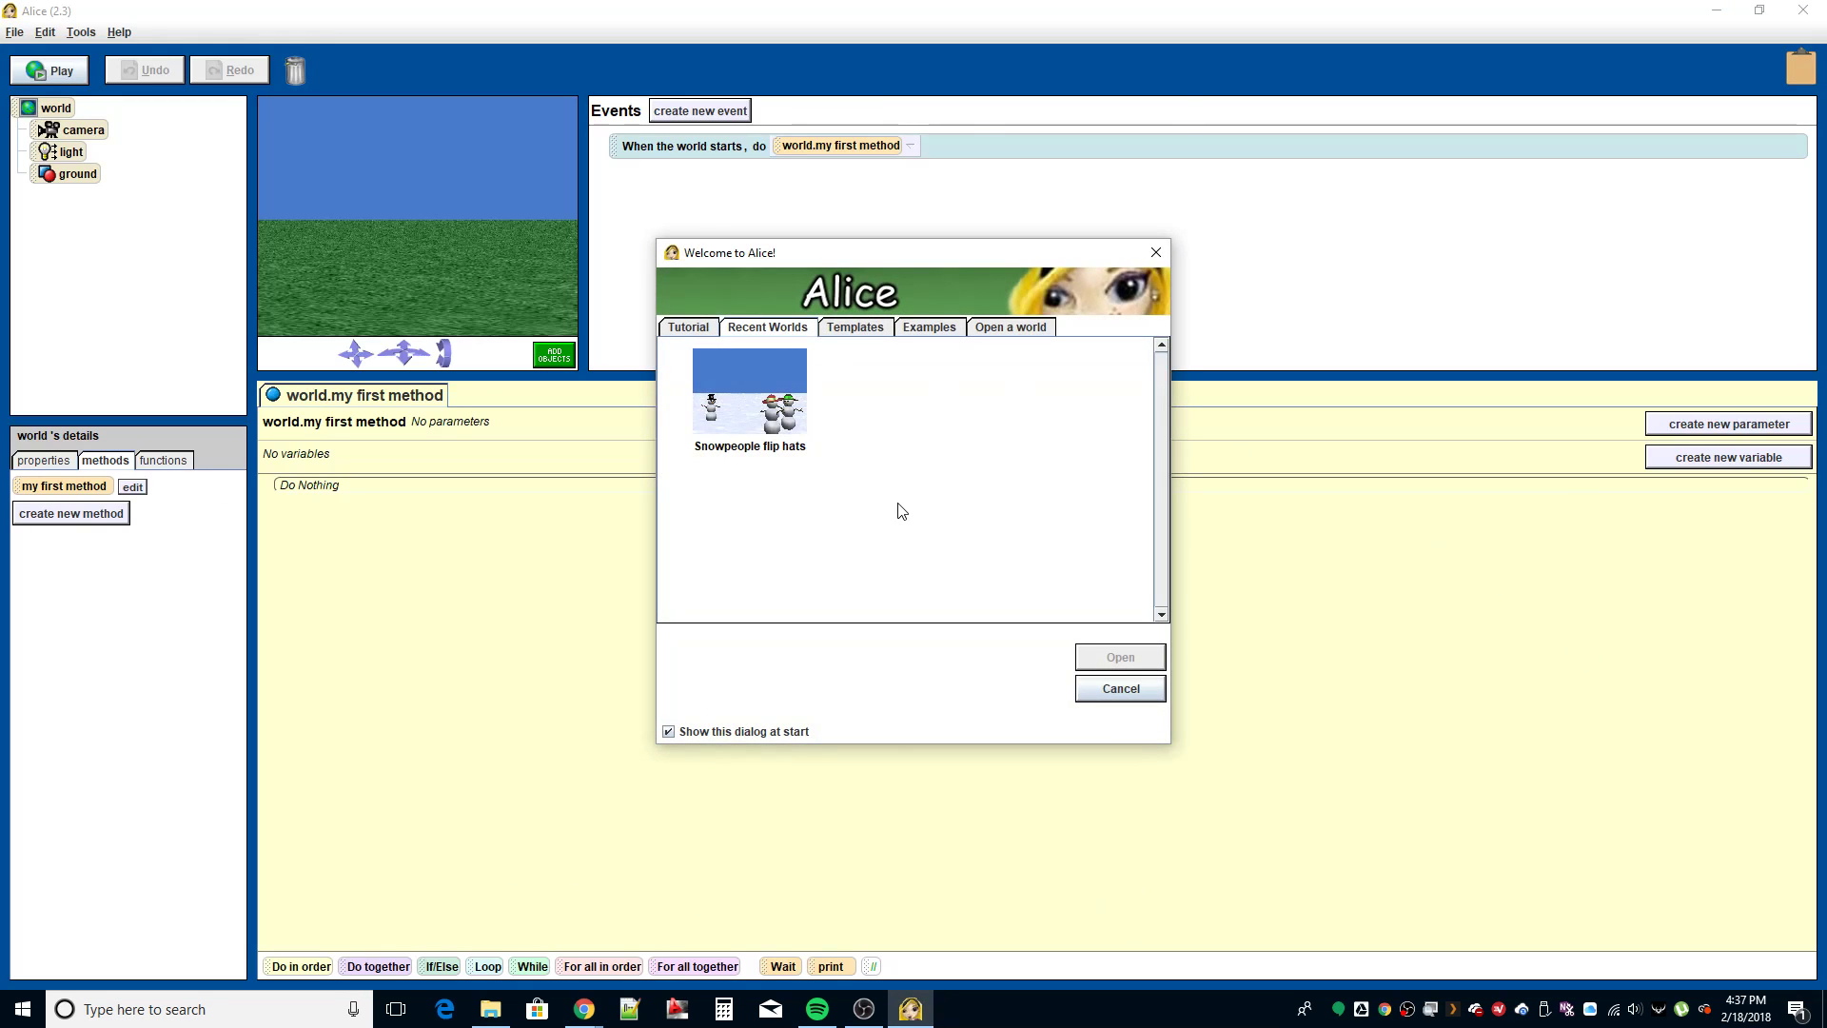
{"action": "left_click", "coordinate": [707, 329]}
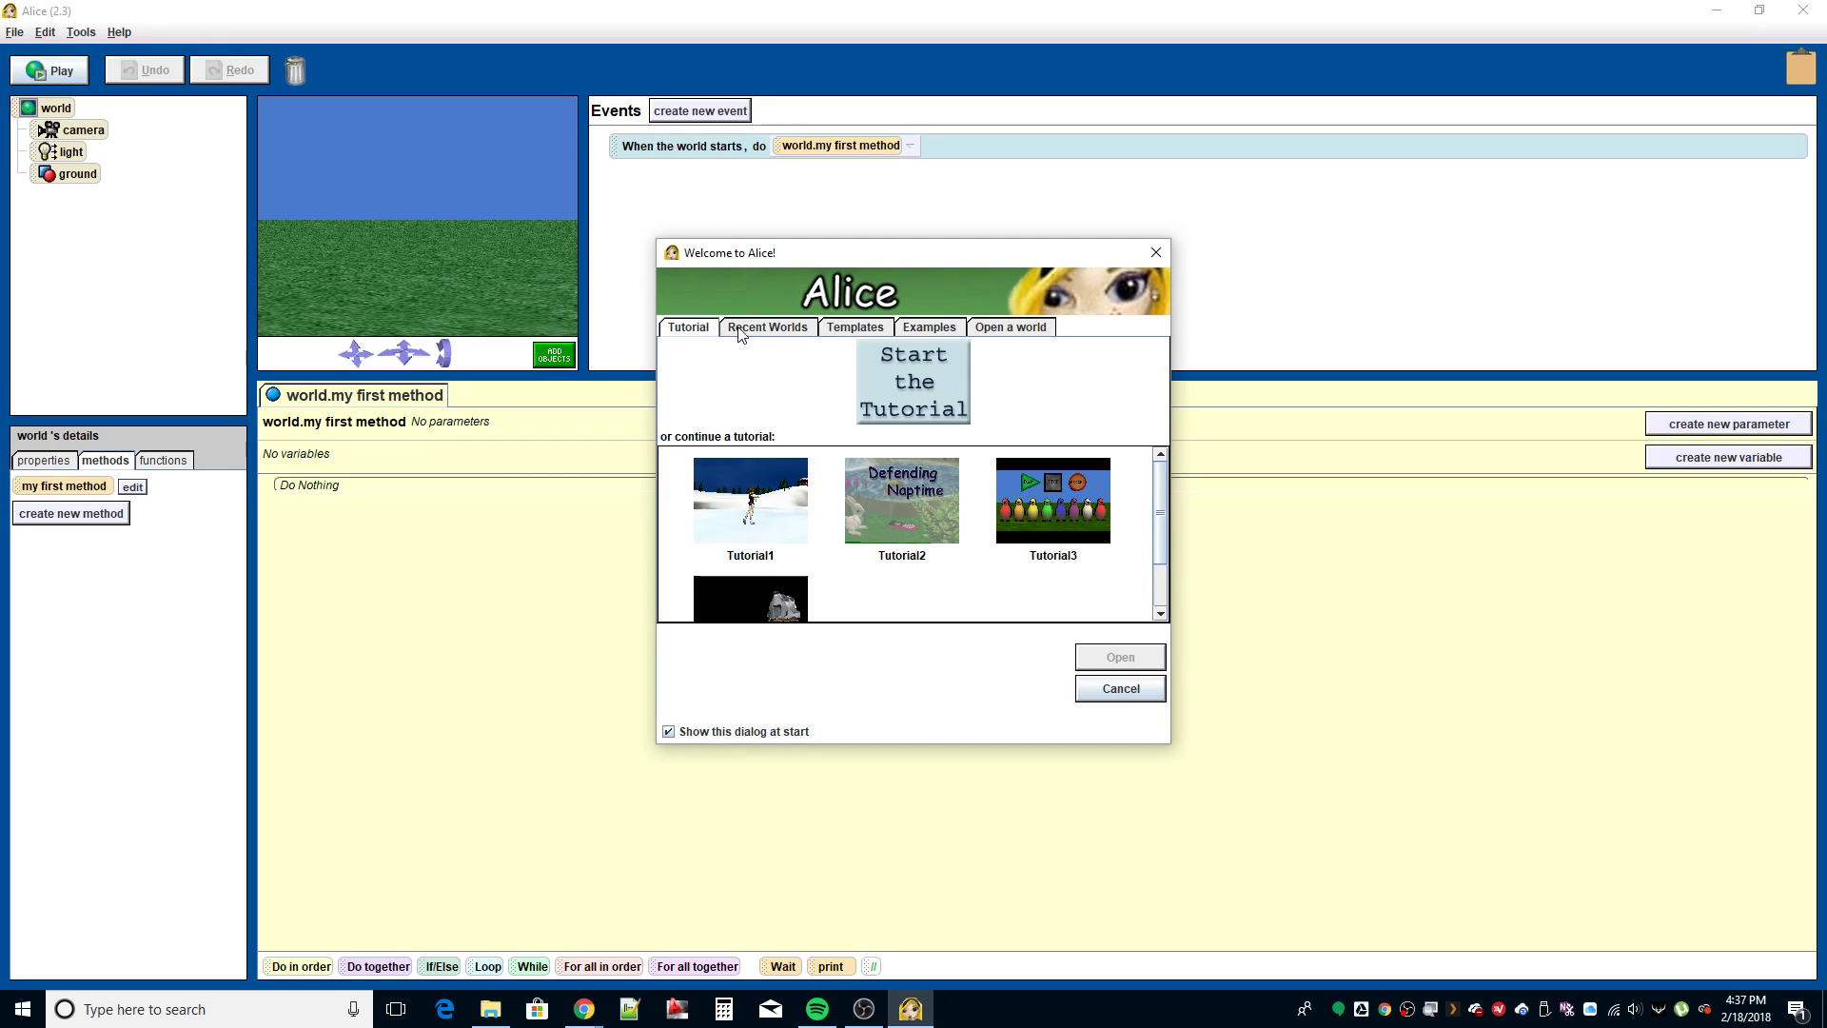
{"action": "left_click", "coordinate": [853, 329]}
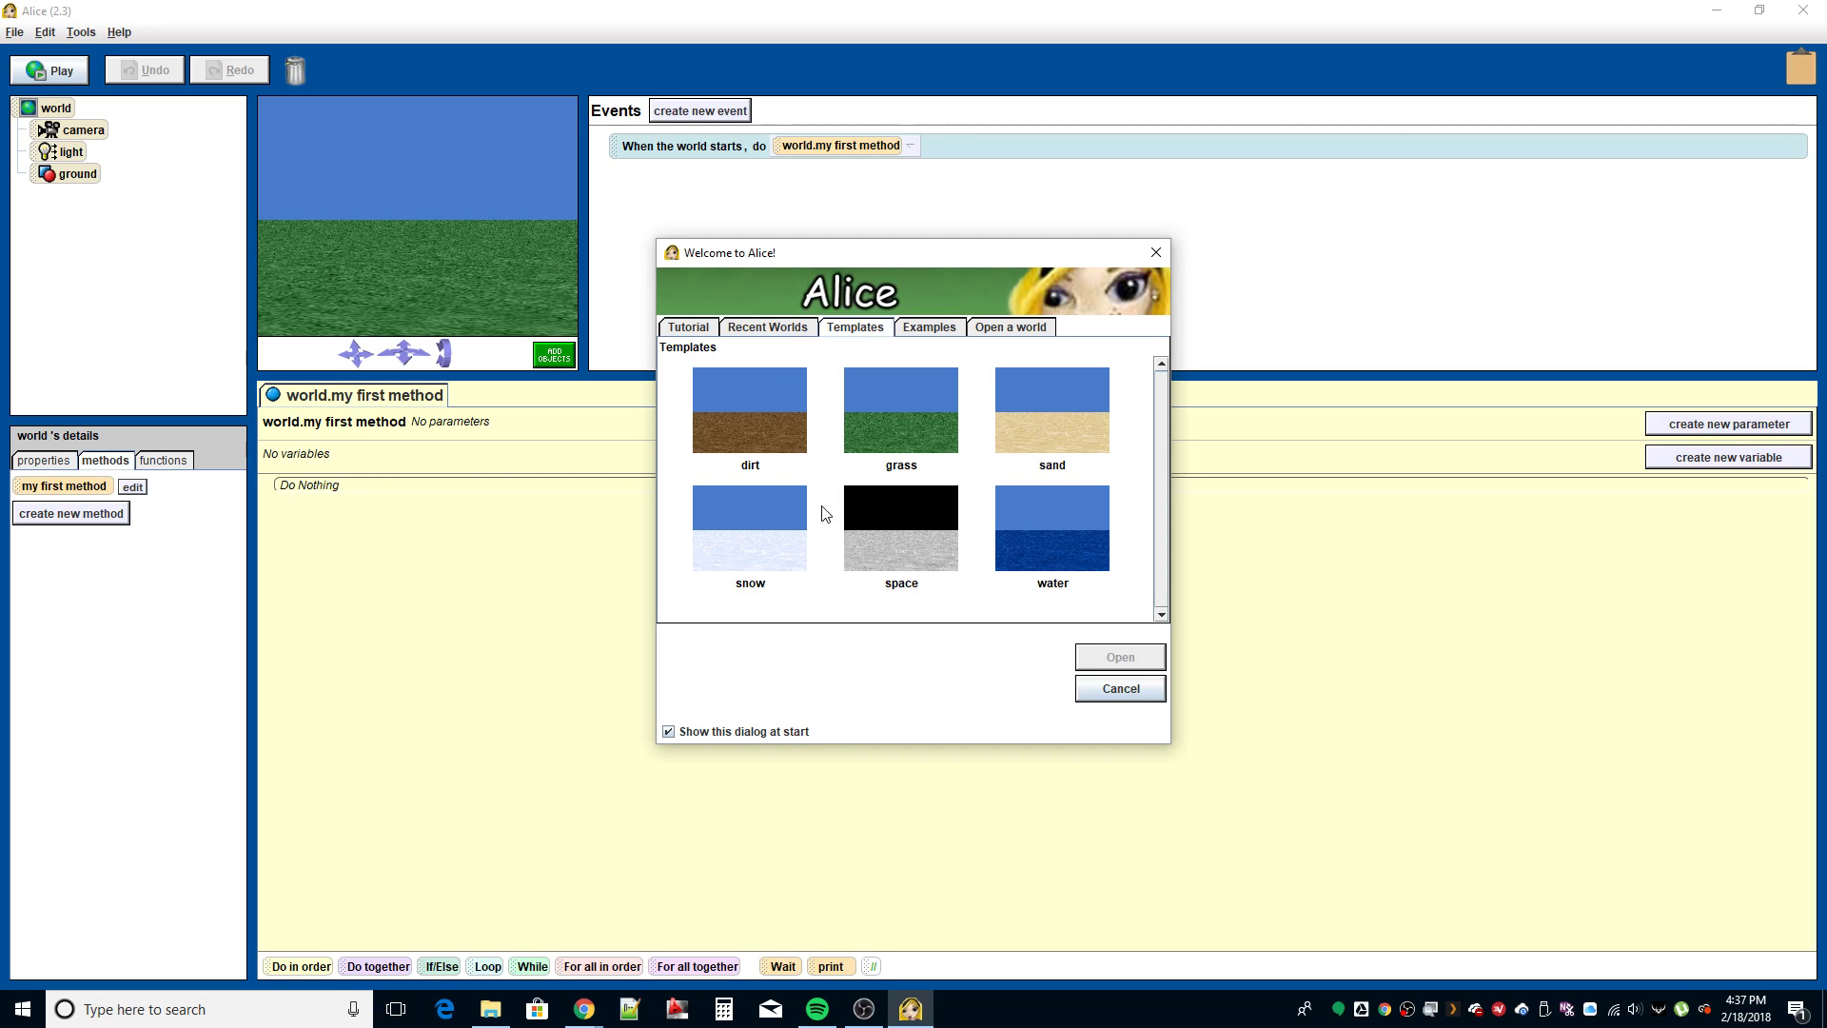
{"action": "left_click", "coordinate": [1067, 544]}
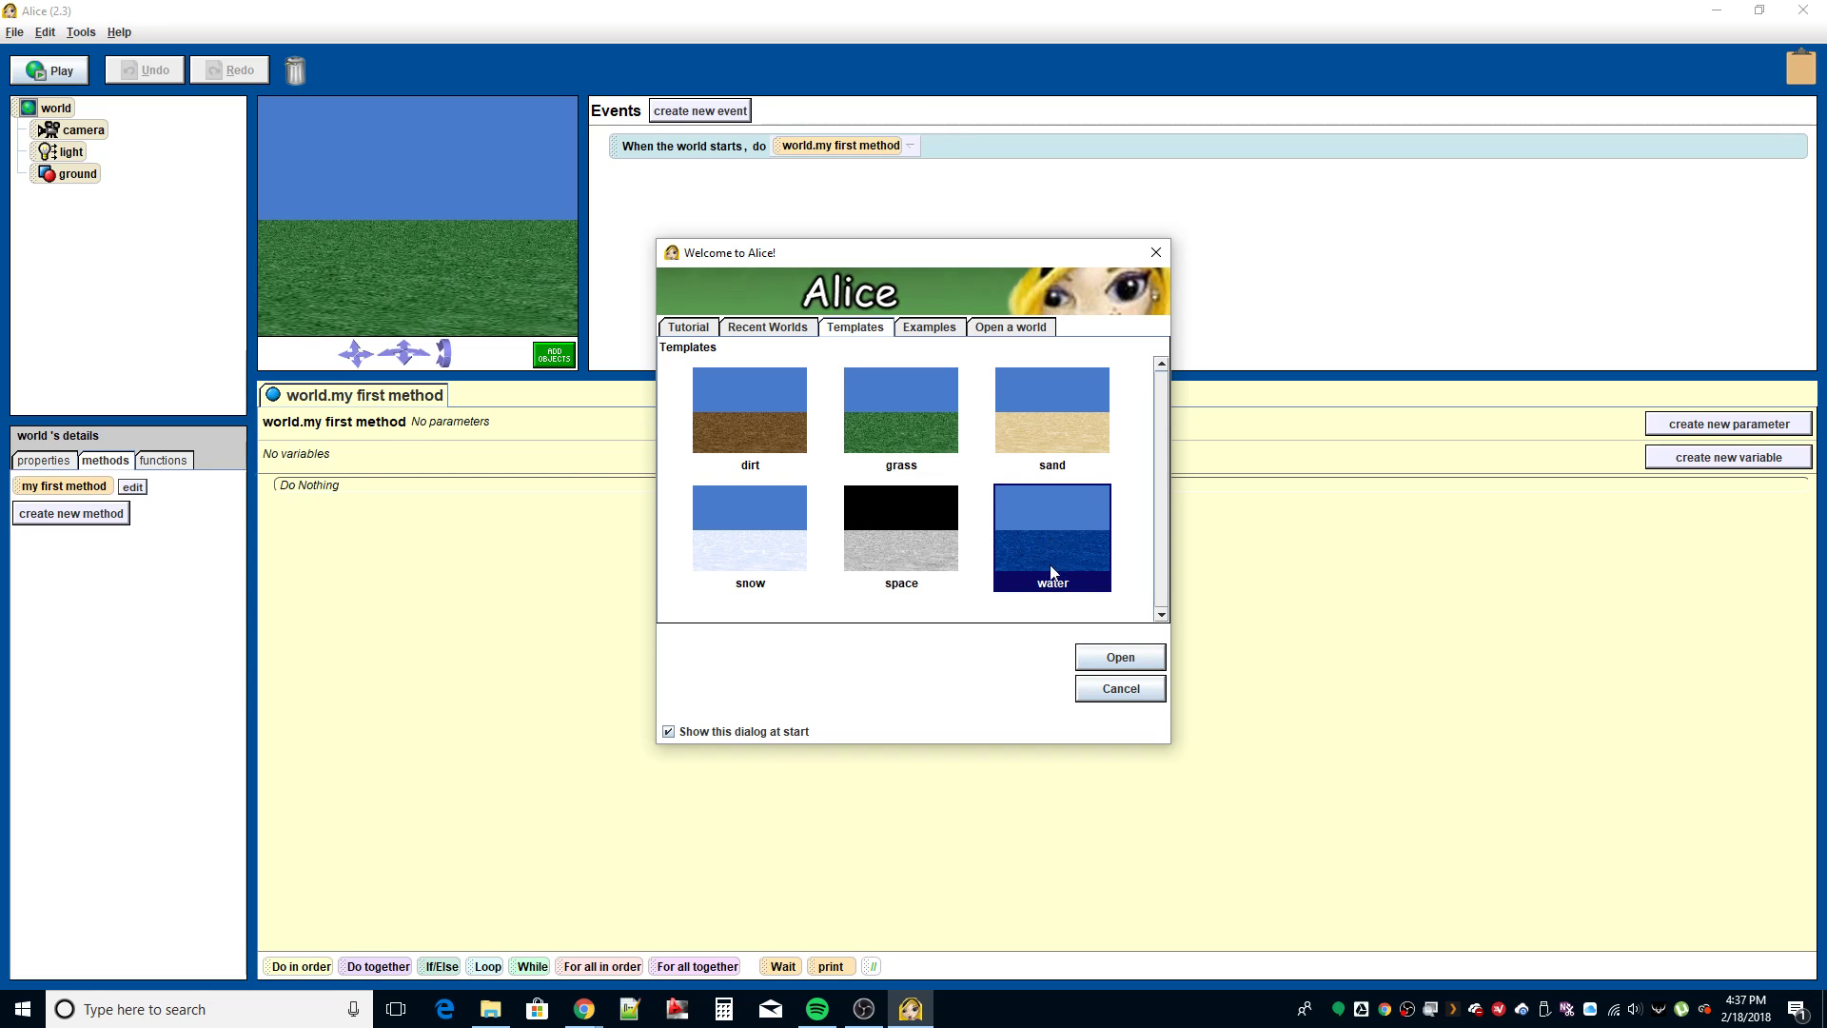
{"action": "left_click", "coordinate": [1117, 661]}
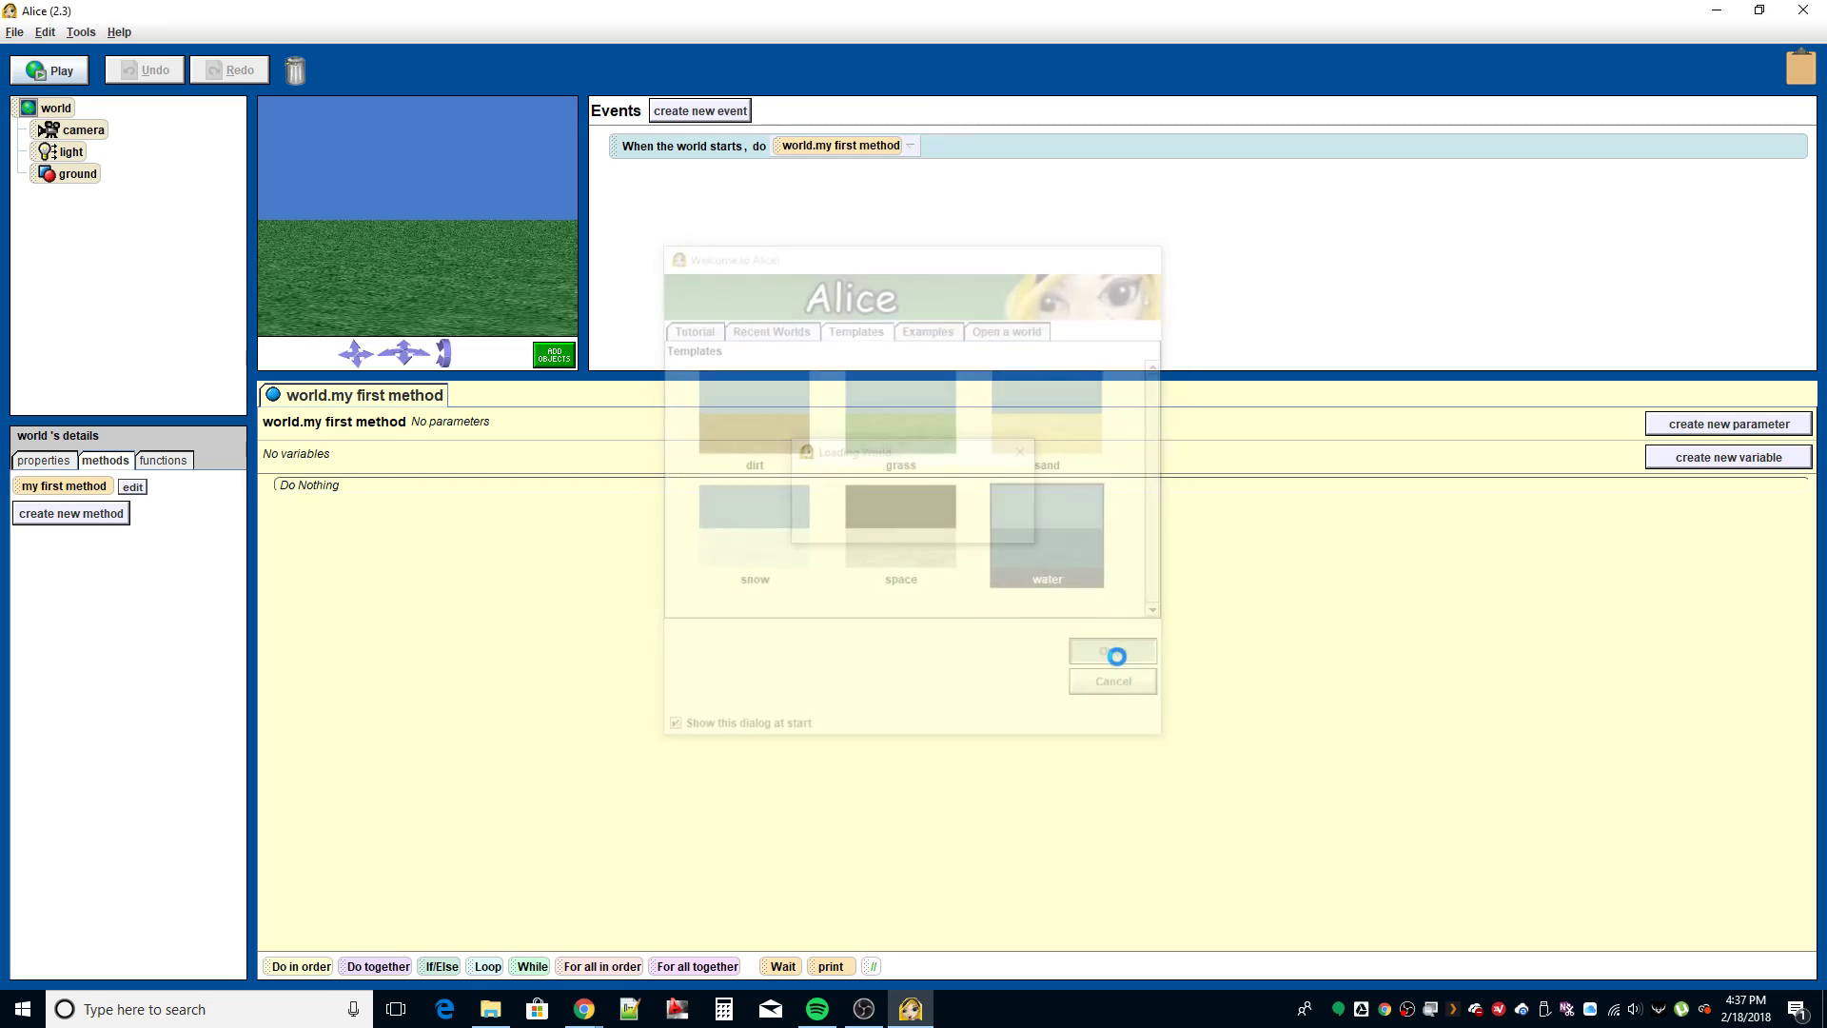
Step: Enlarge the world preview area and add an Island from the Environments gallery to the world
{"action": "left_click_drag", "start_coordinate": [530, 384], "coordinate": [530, 535]}
{"action": "left_click_drag", "start_coordinate": [581, 365], "coordinate": [732, 373]}
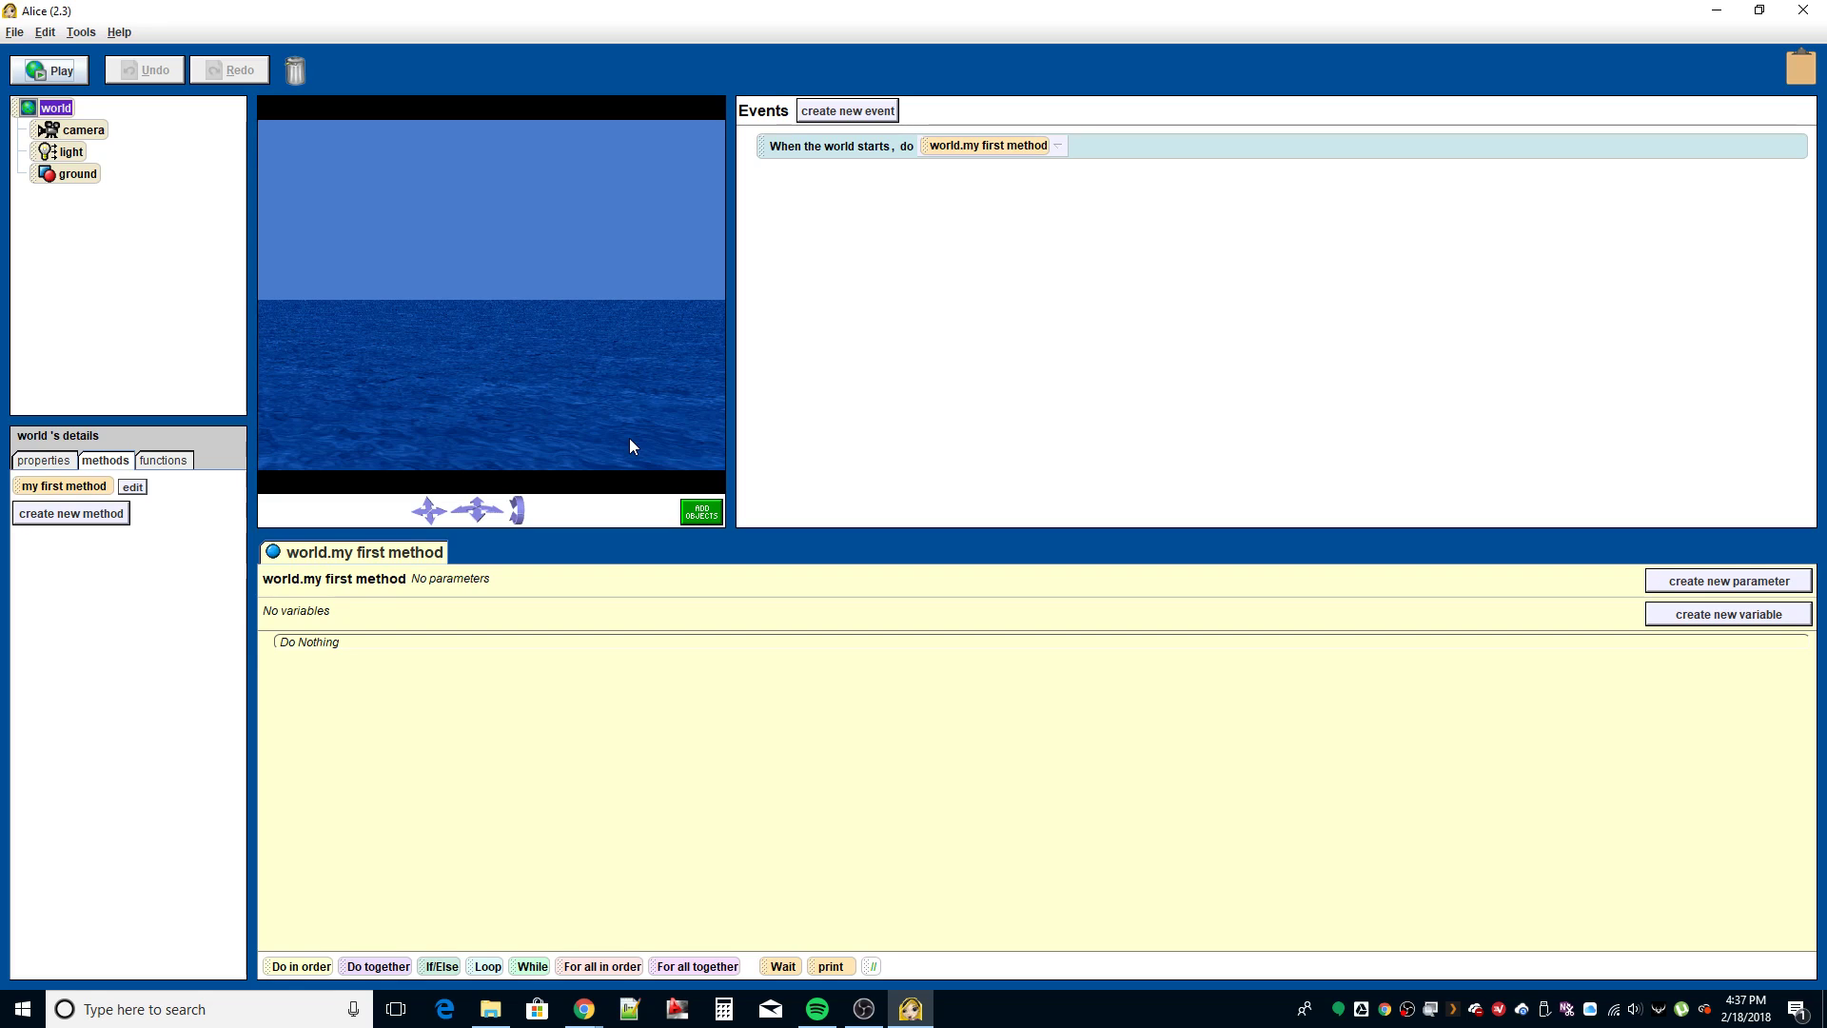
{"action": "left_click", "coordinate": [707, 517]}
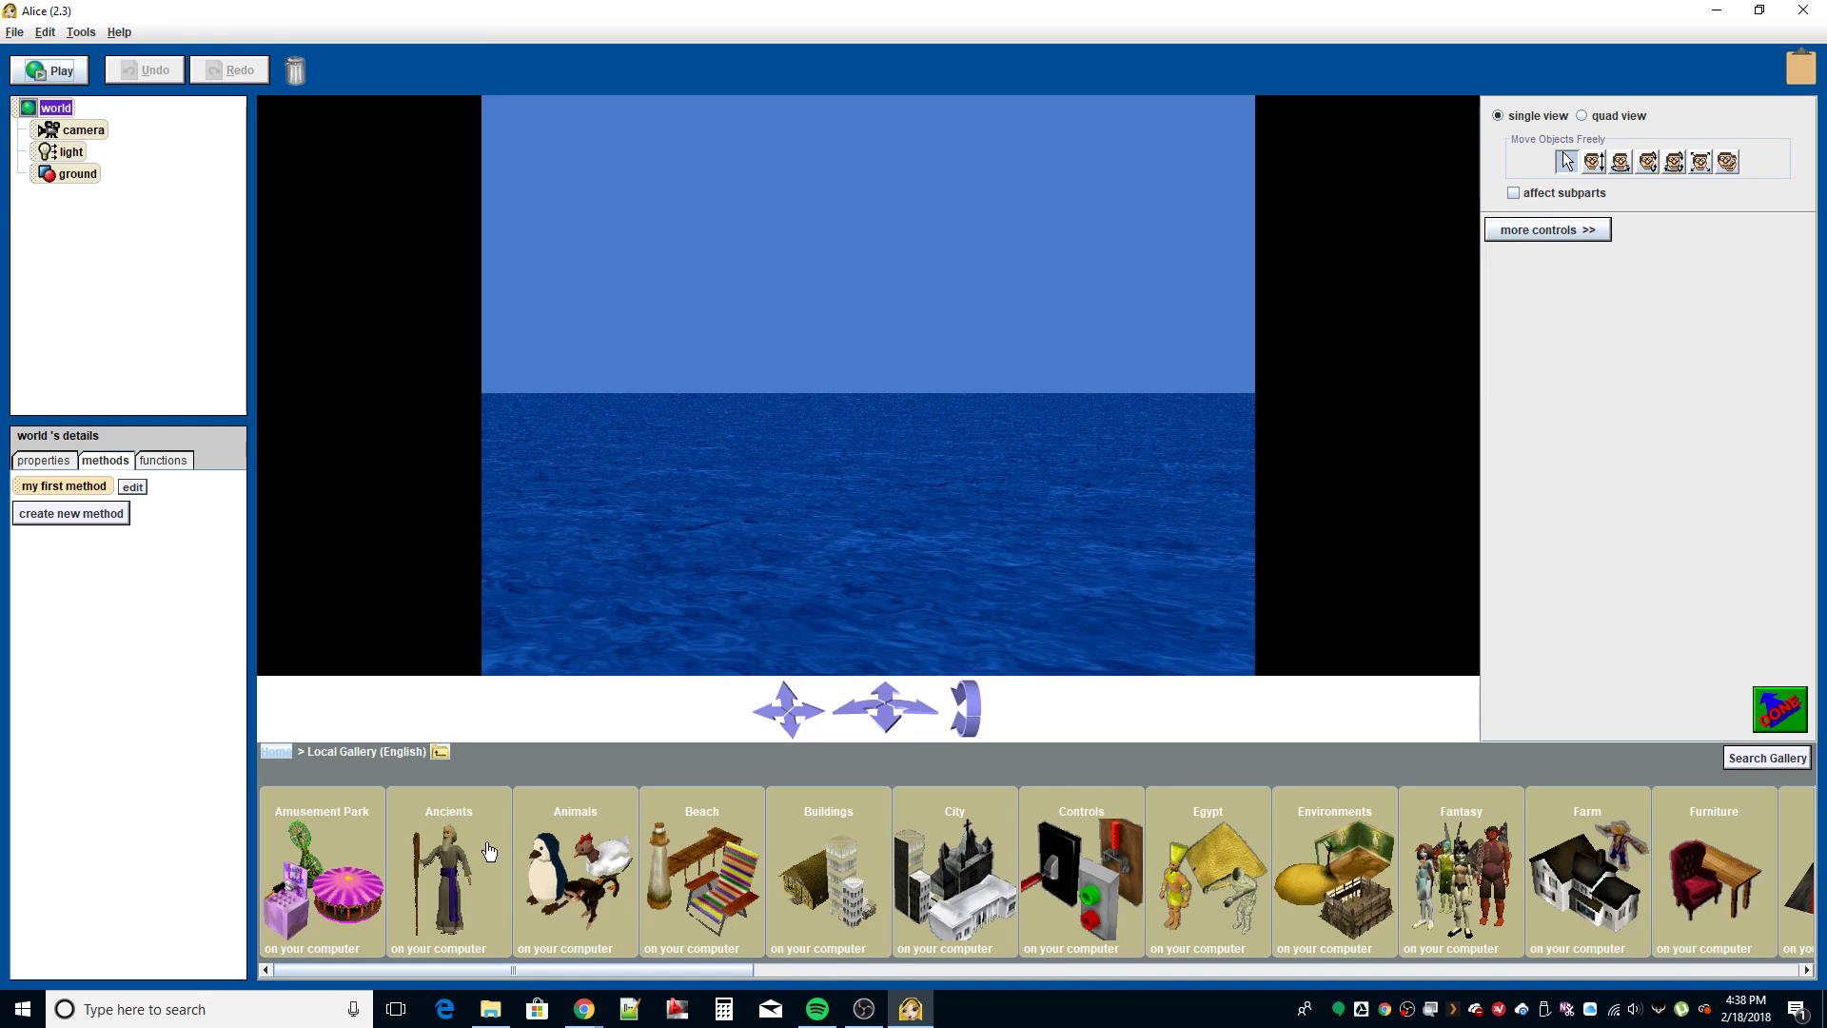
{"action": "left_click", "coordinate": [1330, 848]}
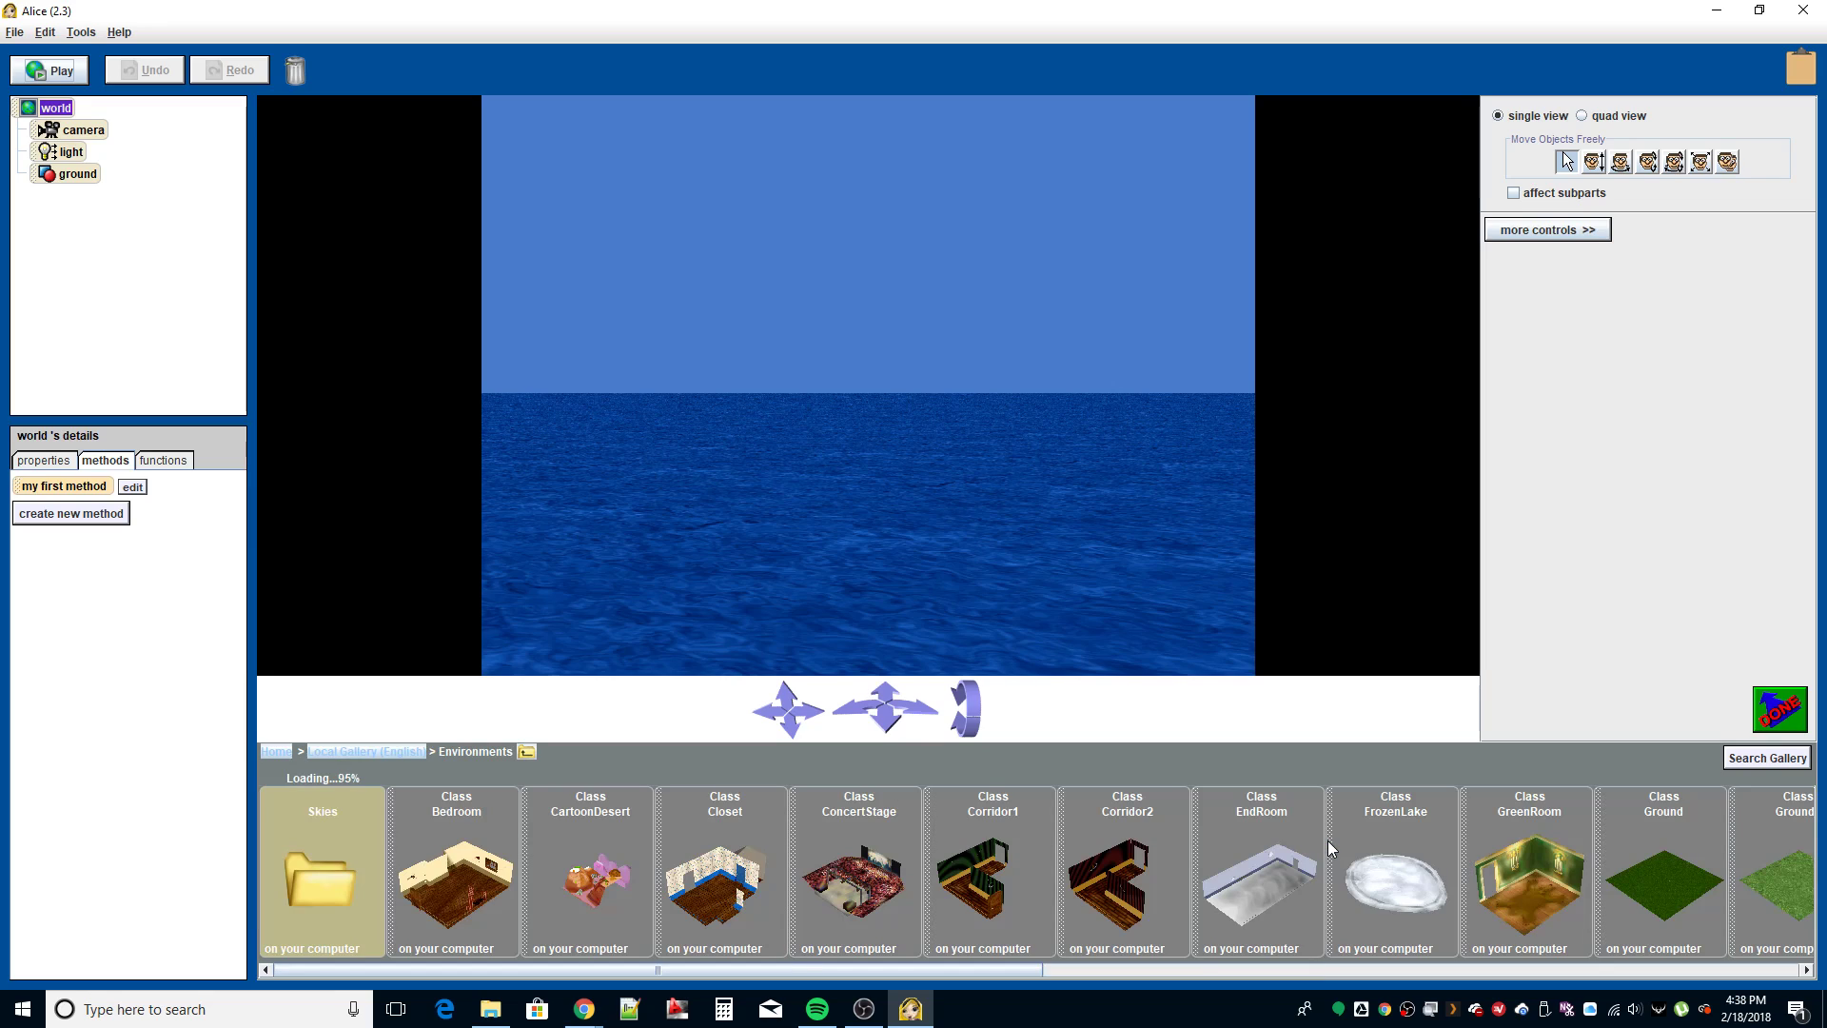
{"action": "left_click", "coordinate": [1477, 970]}
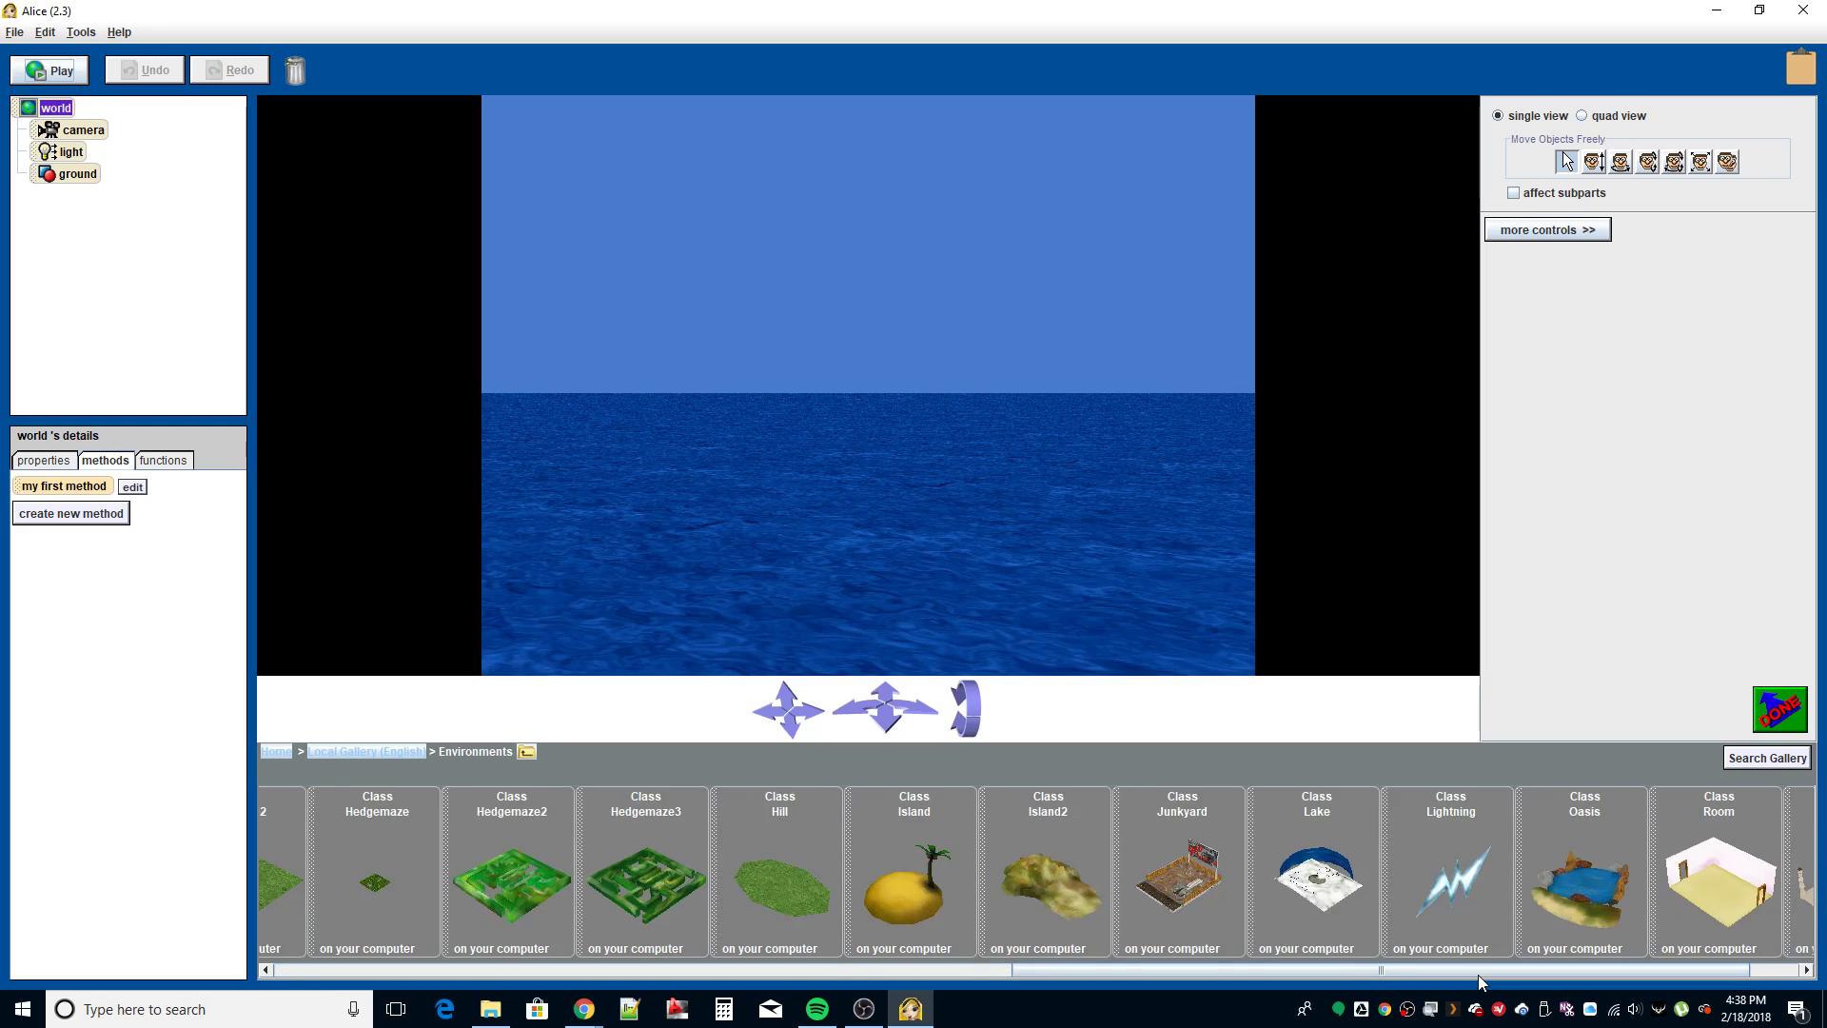
{"action": "left_click", "coordinate": [905, 871]}
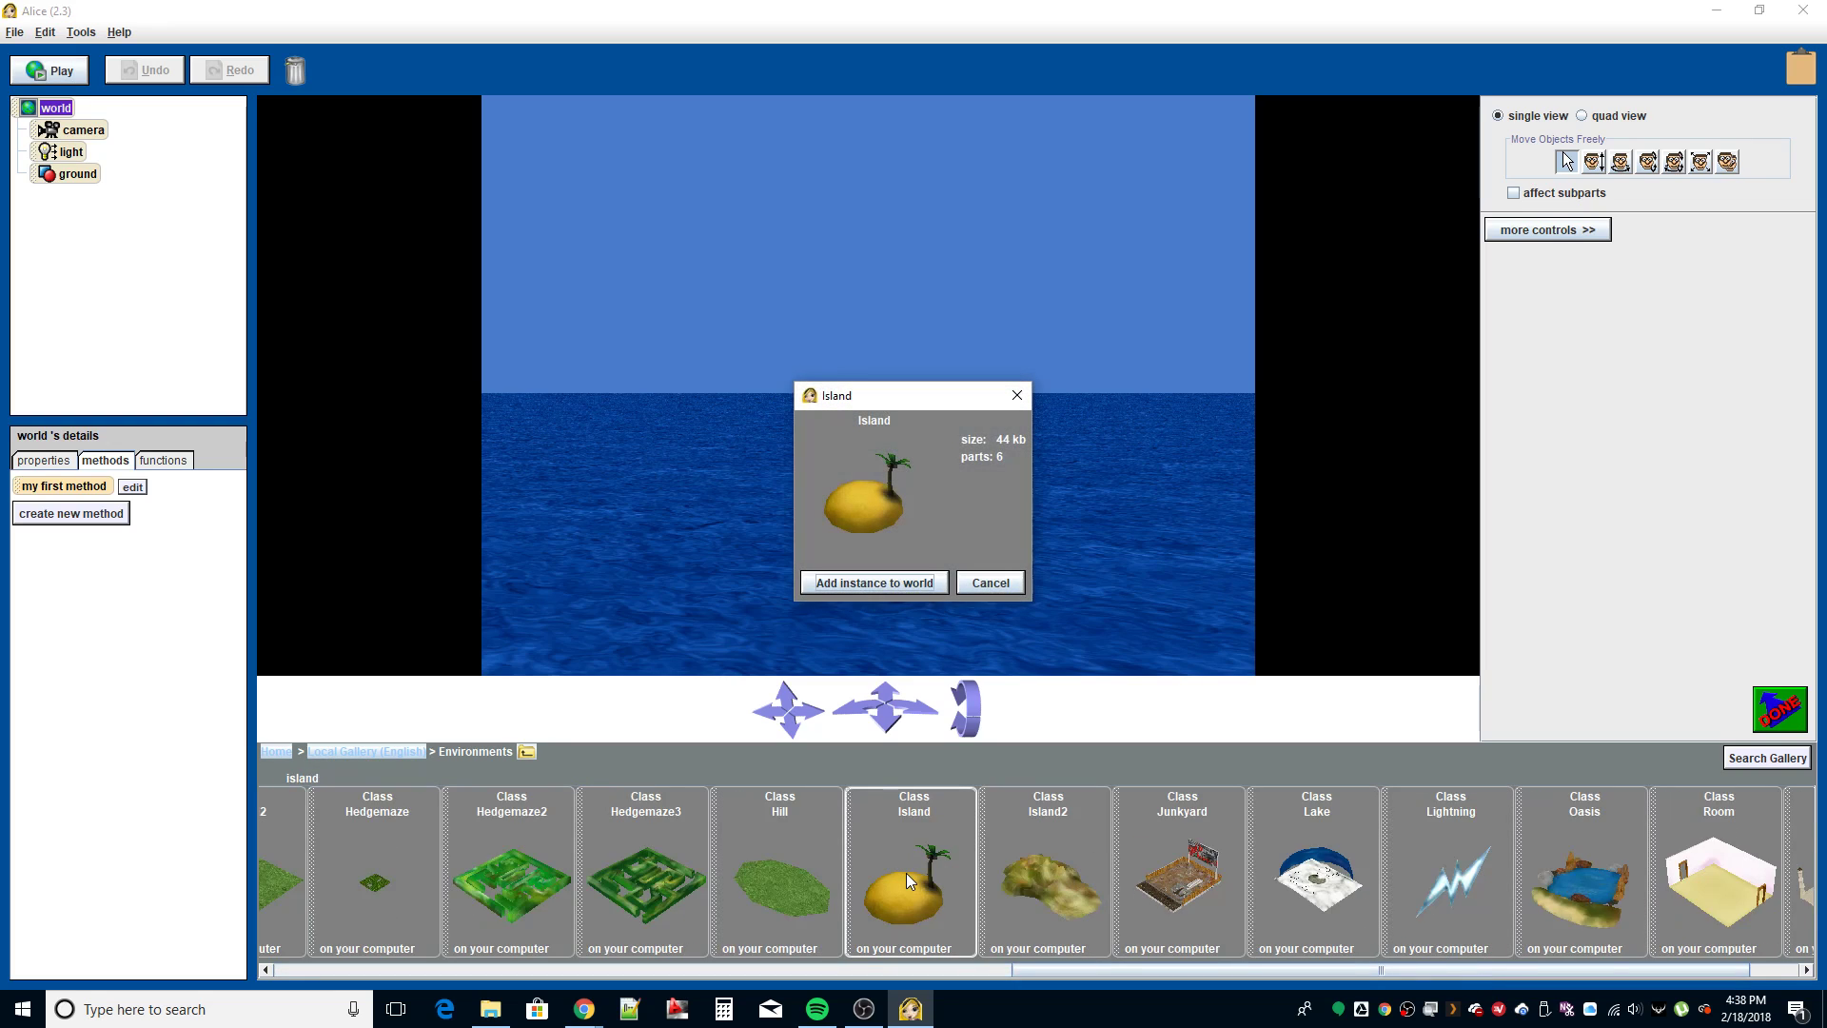
{"action": "left_click", "coordinate": [868, 582]}
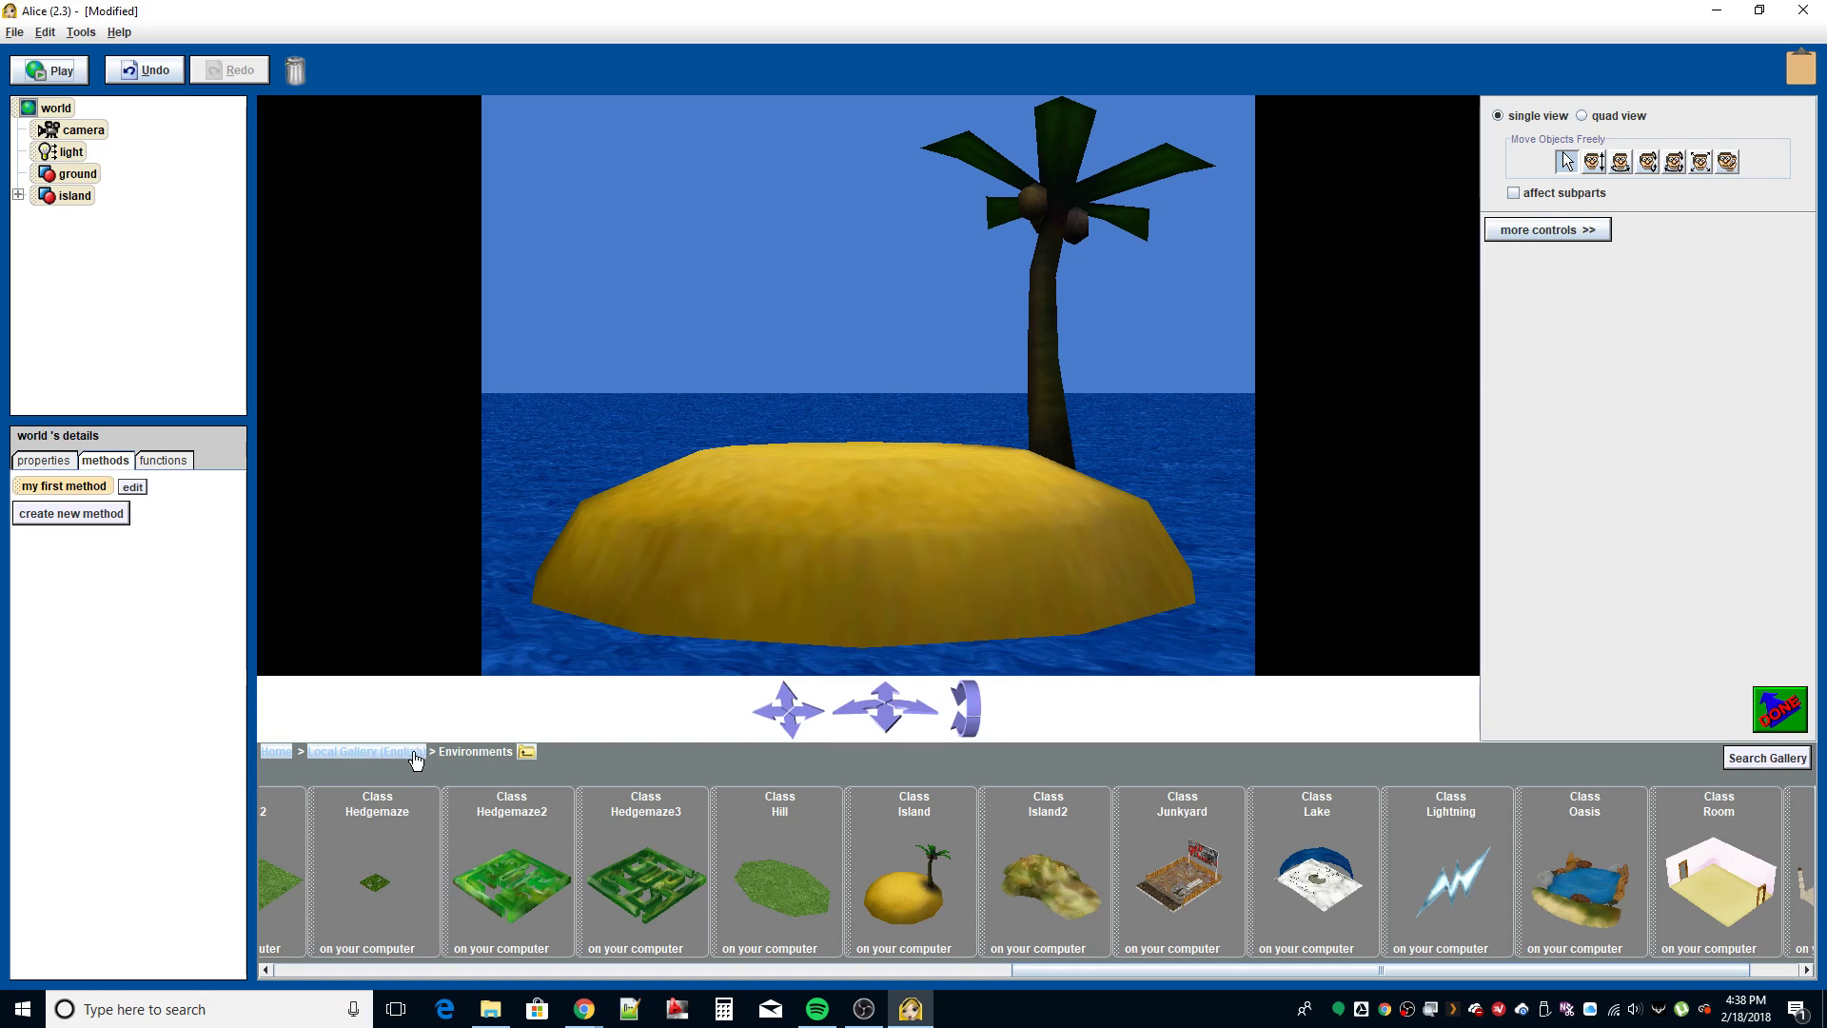
{"action": "left_click", "coordinate": [366, 751]}
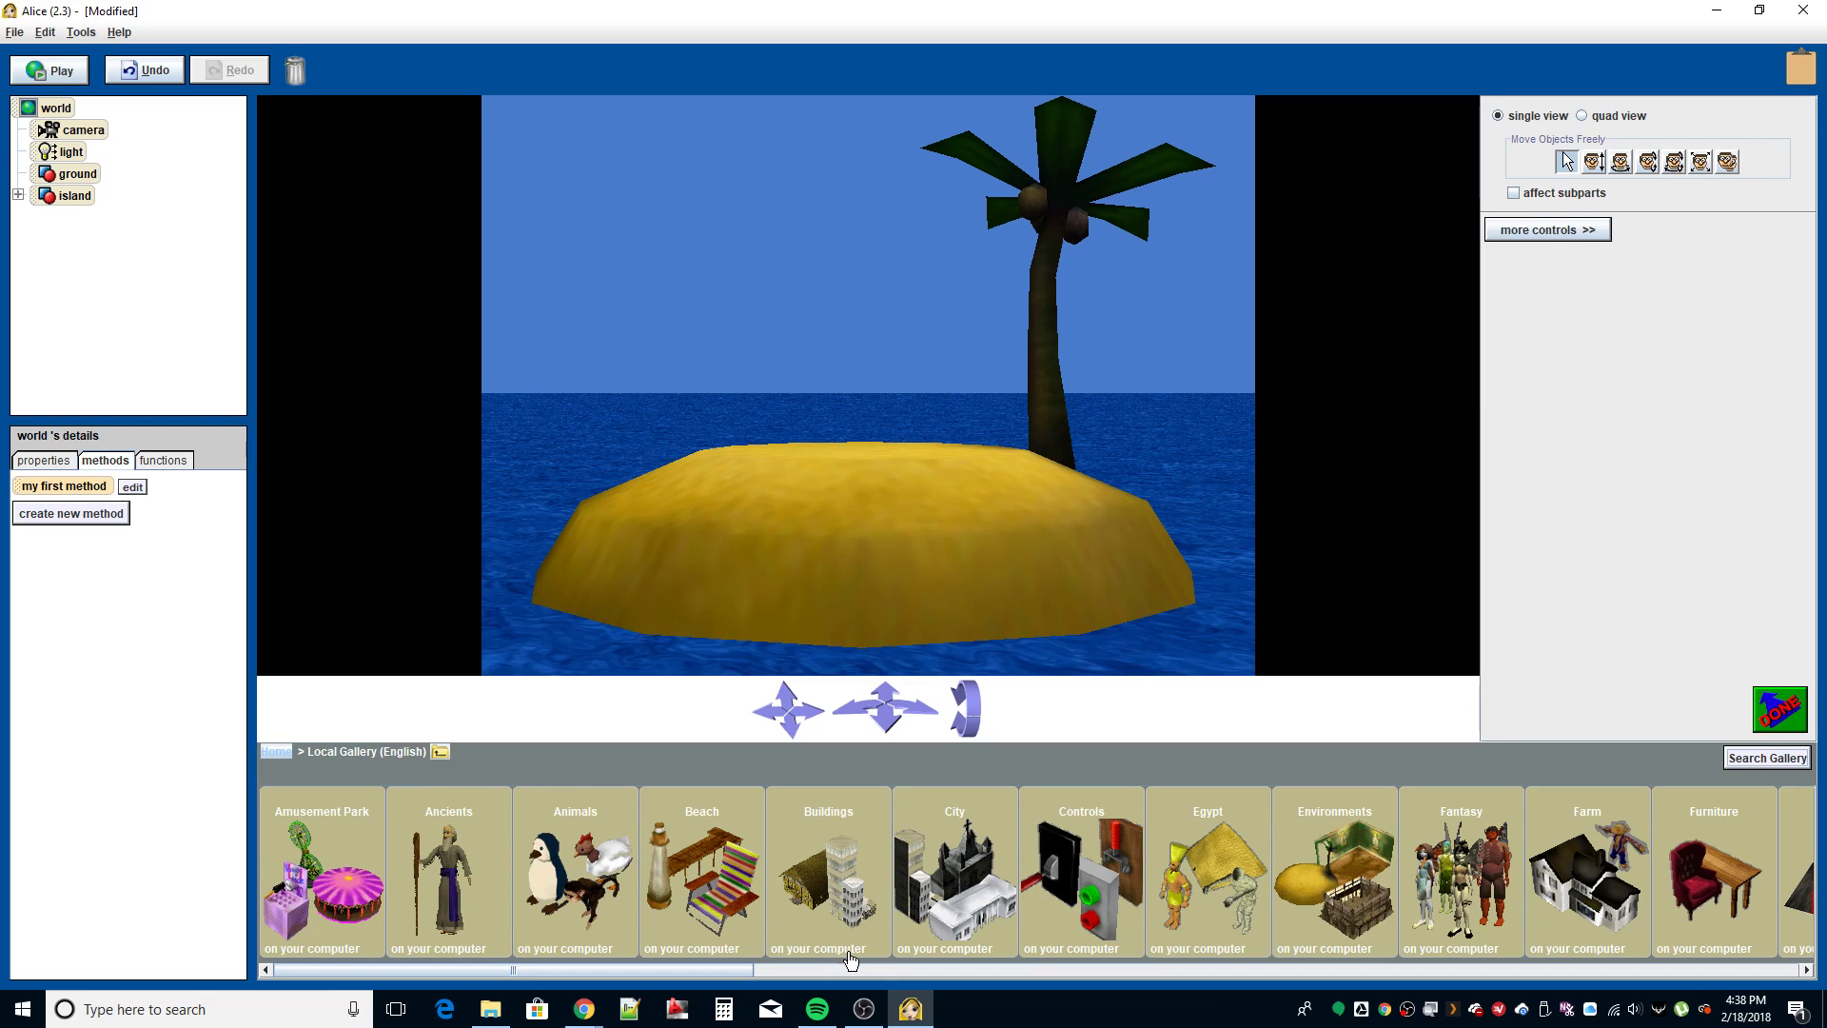
{"action": "left_click", "coordinate": [595, 867]}
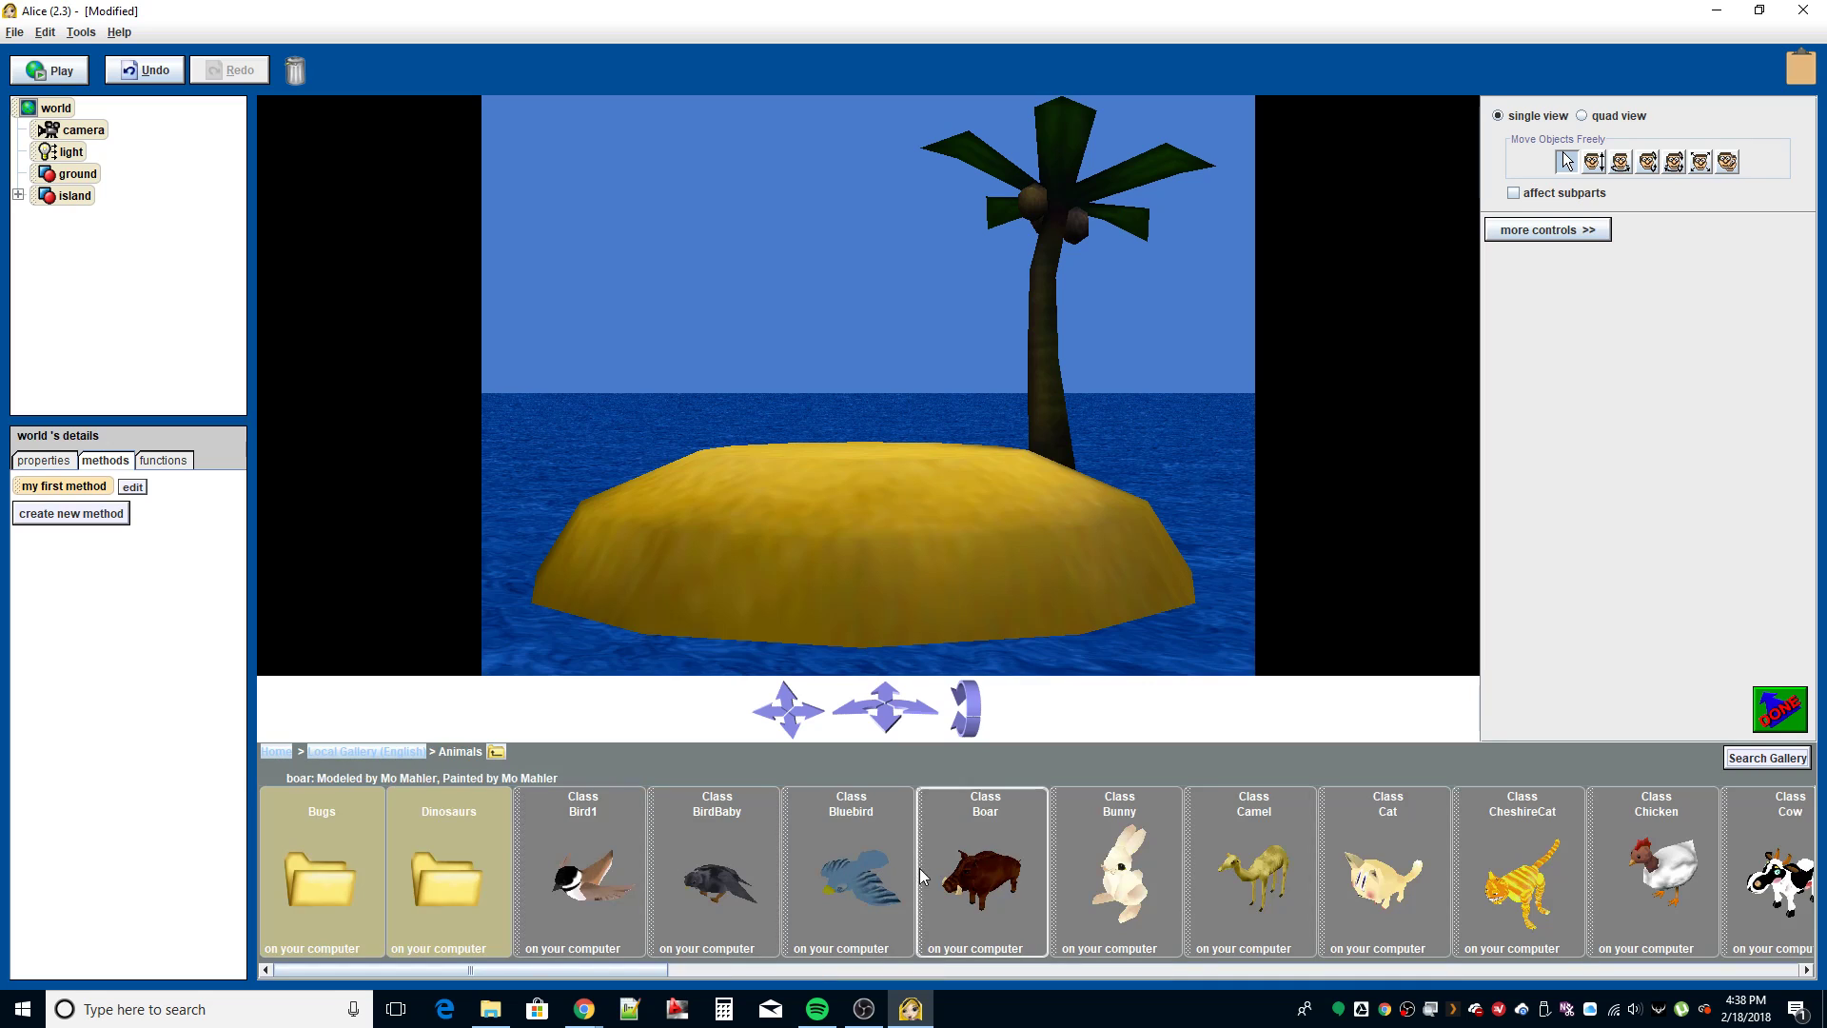
{"action": "left_click", "coordinate": [1465, 976]}
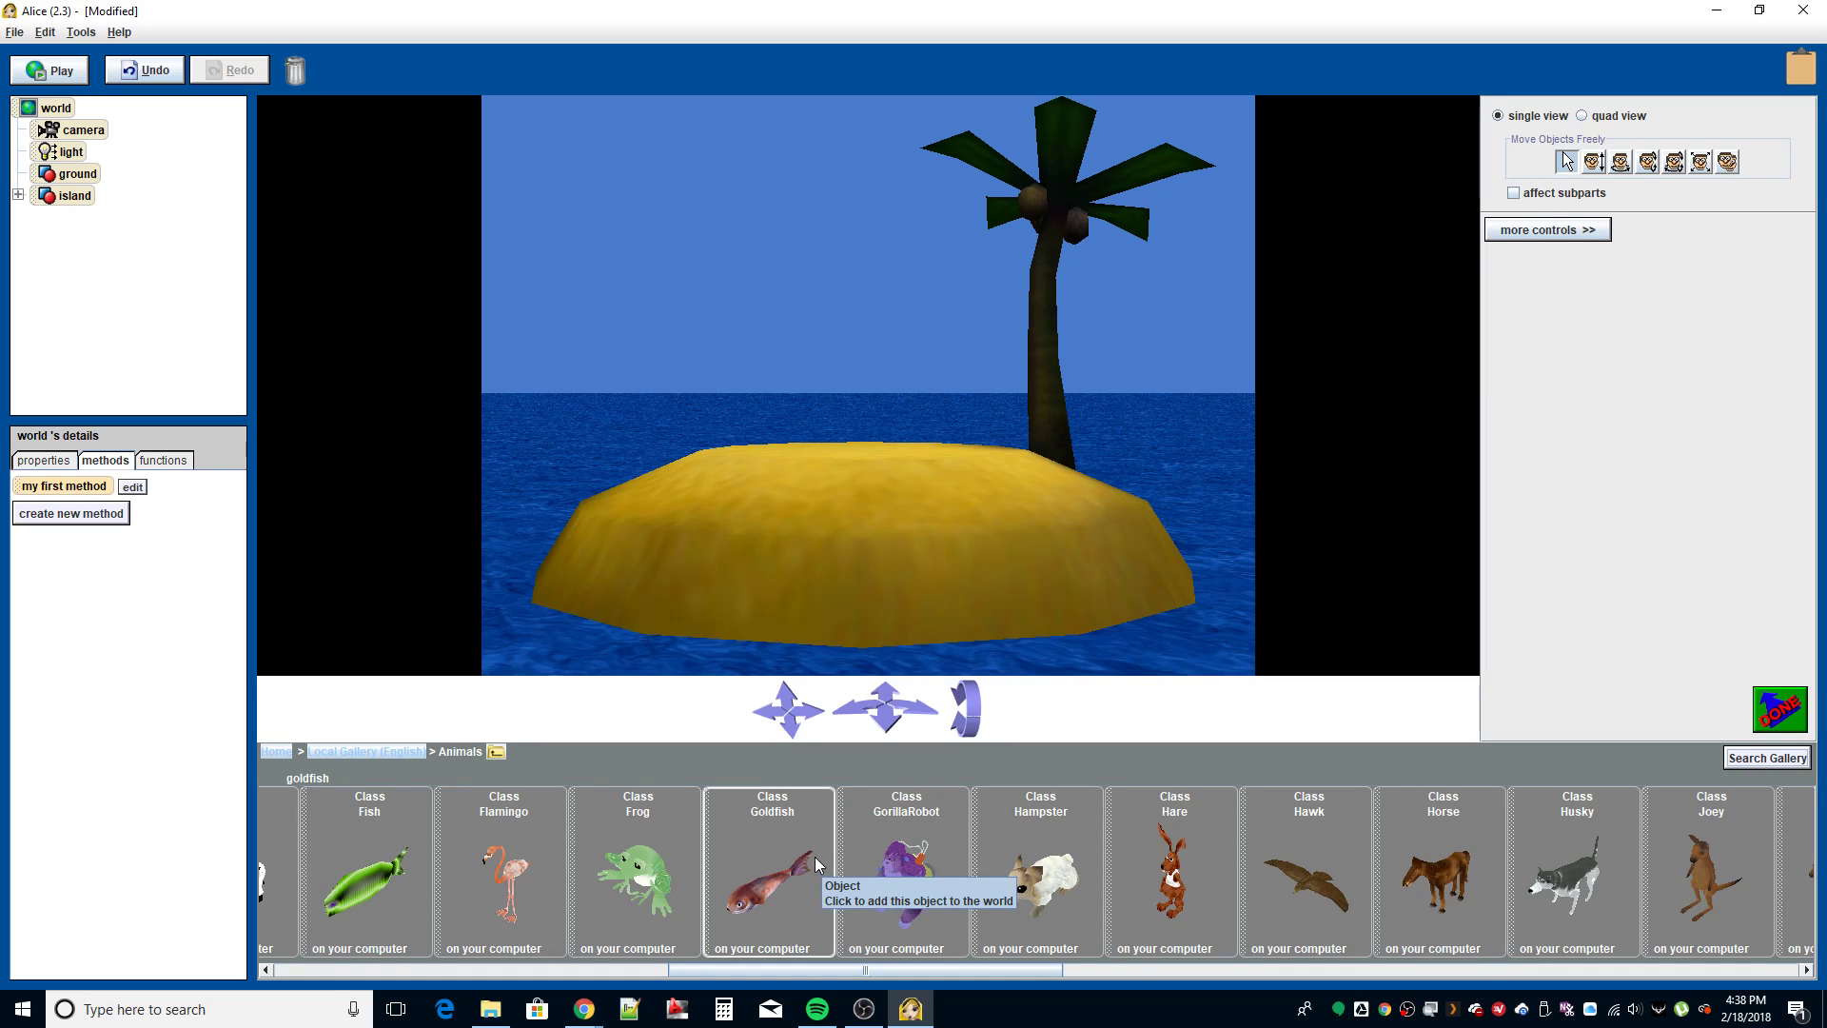
Step: Add a Lilfish from the local gallery's Ocean category to the world
{"action": "left_click", "coordinate": [397, 754]}
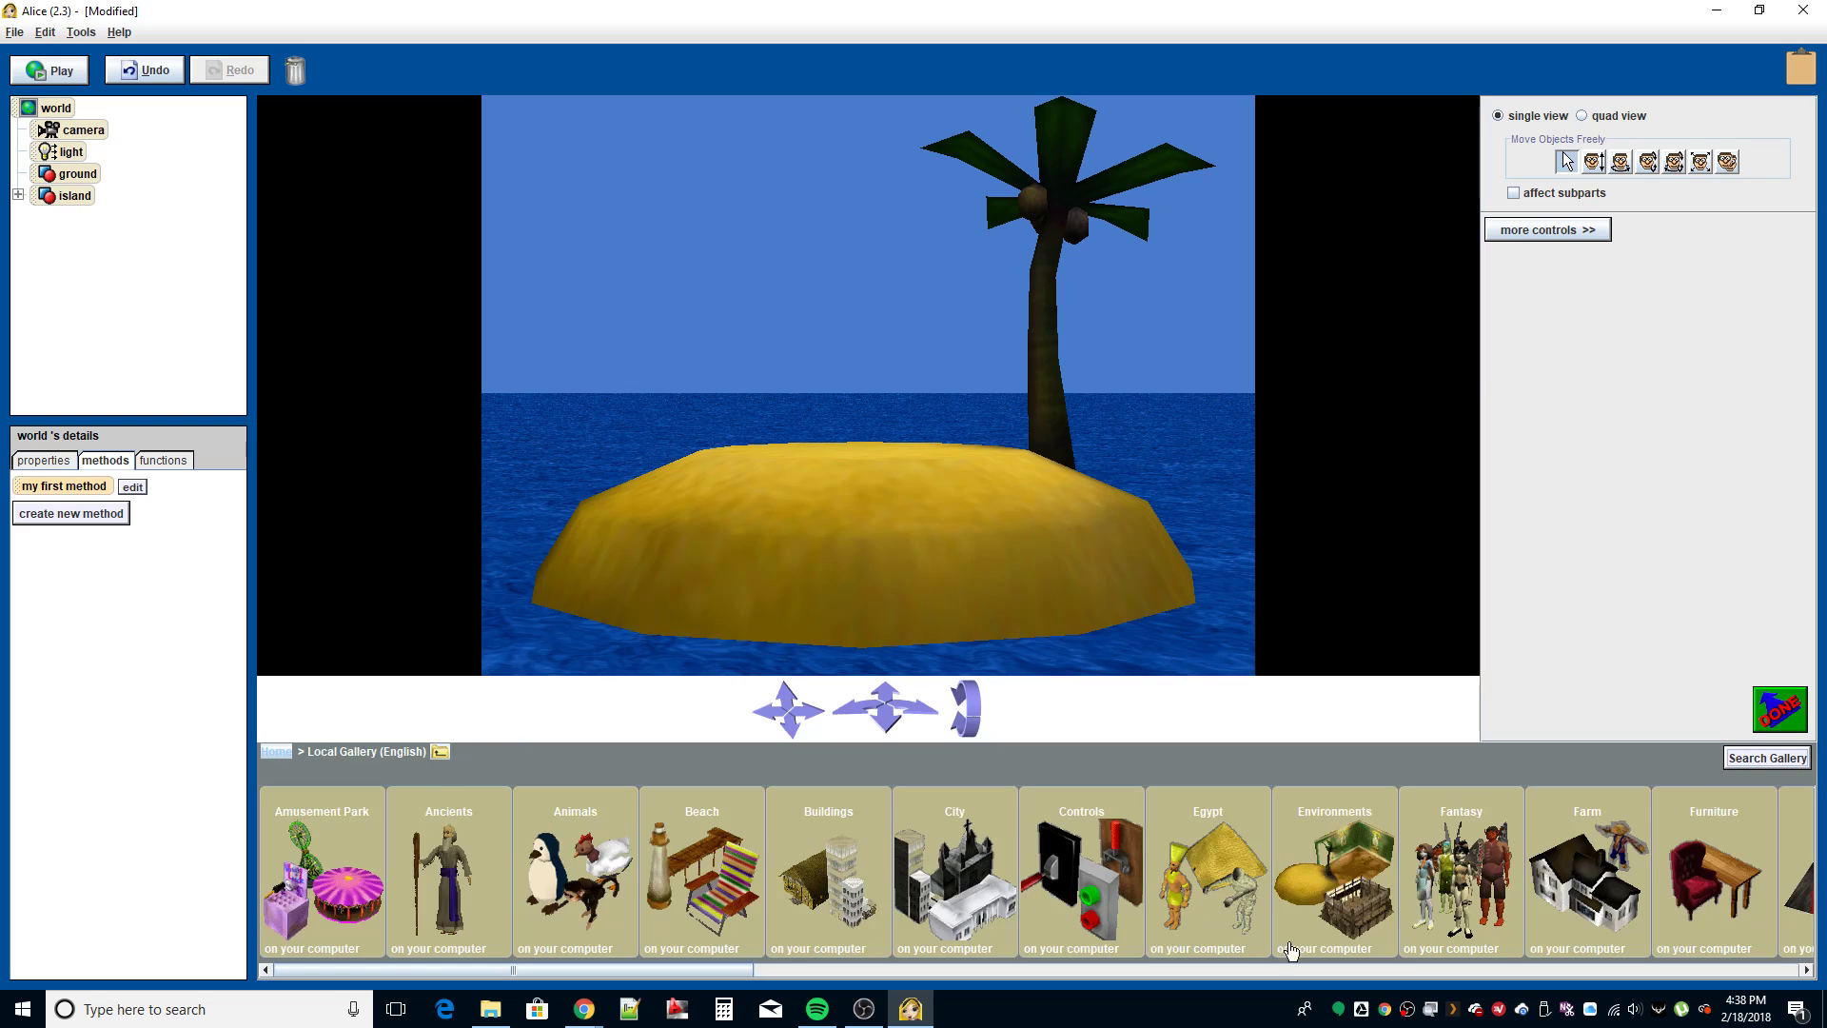
{"action": "left_click", "coordinate": [1441, 970]}
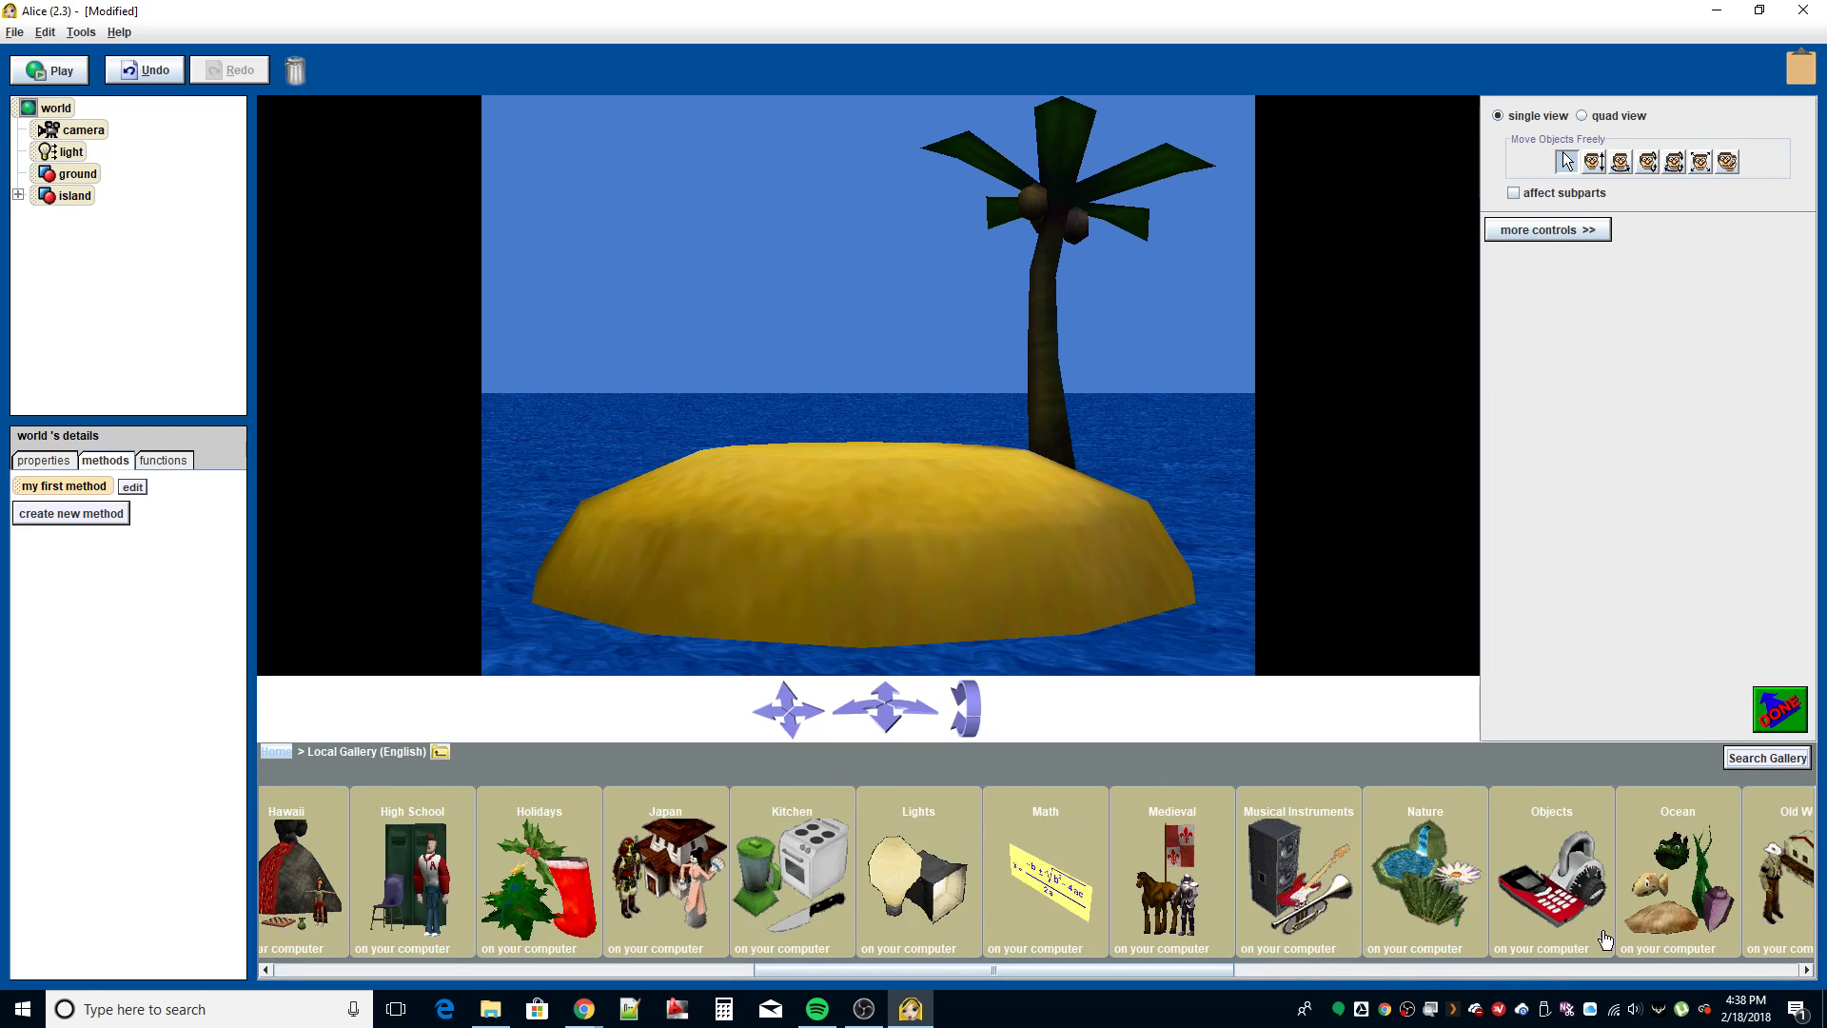
{"action": "left_click", "coordinate": [1659, 843]}
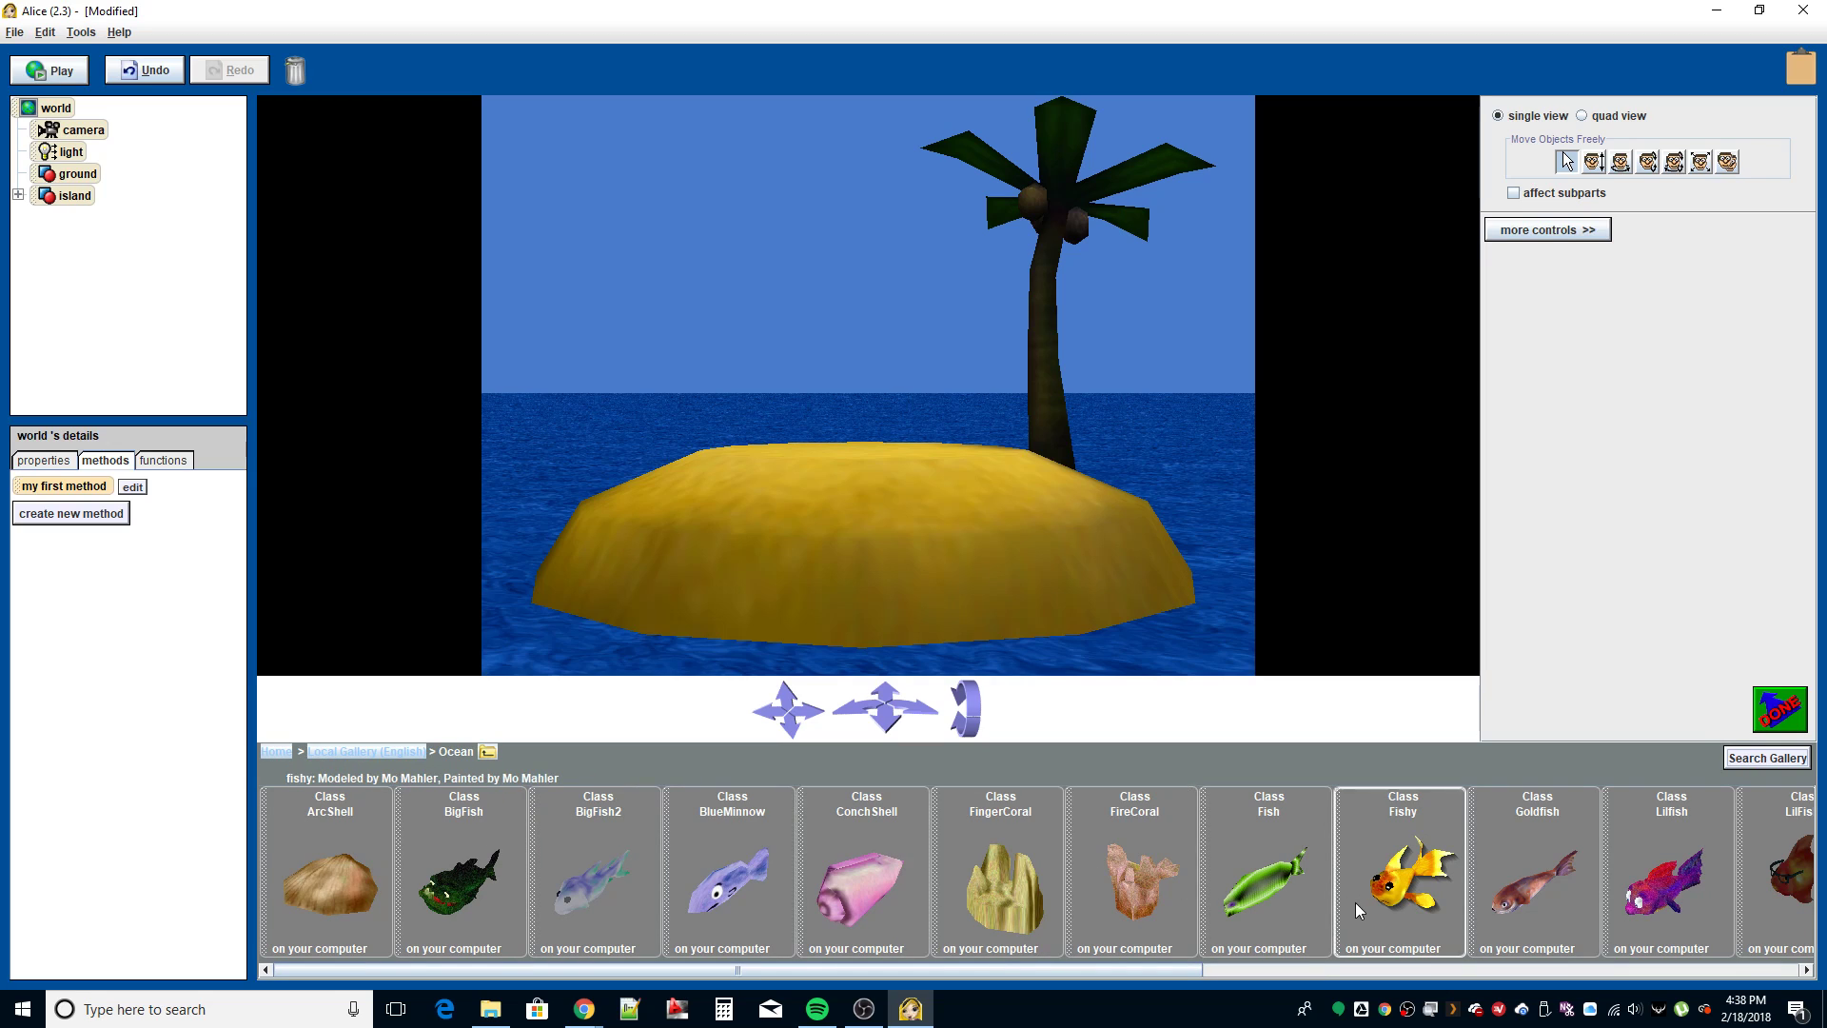
{"action": "left_click", "coordinate": [1663, 896]}
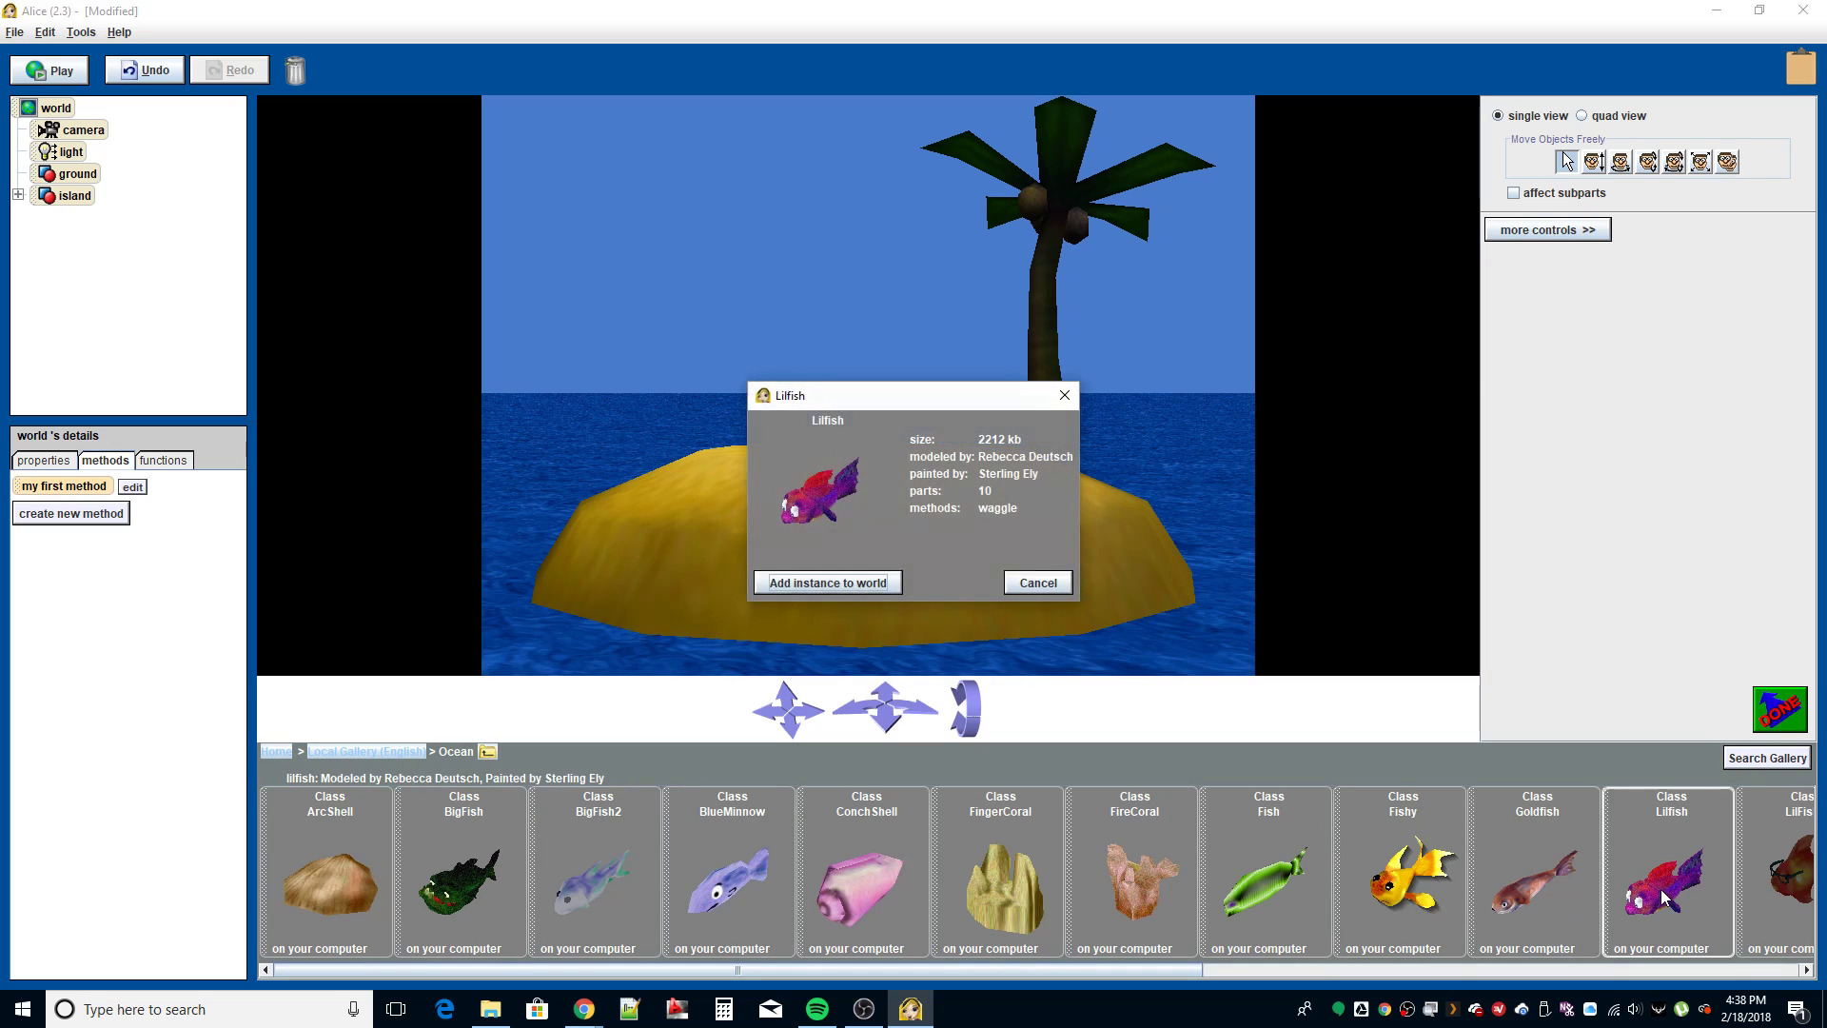
{"action": "left_click", "coordinate": [823, 583]}
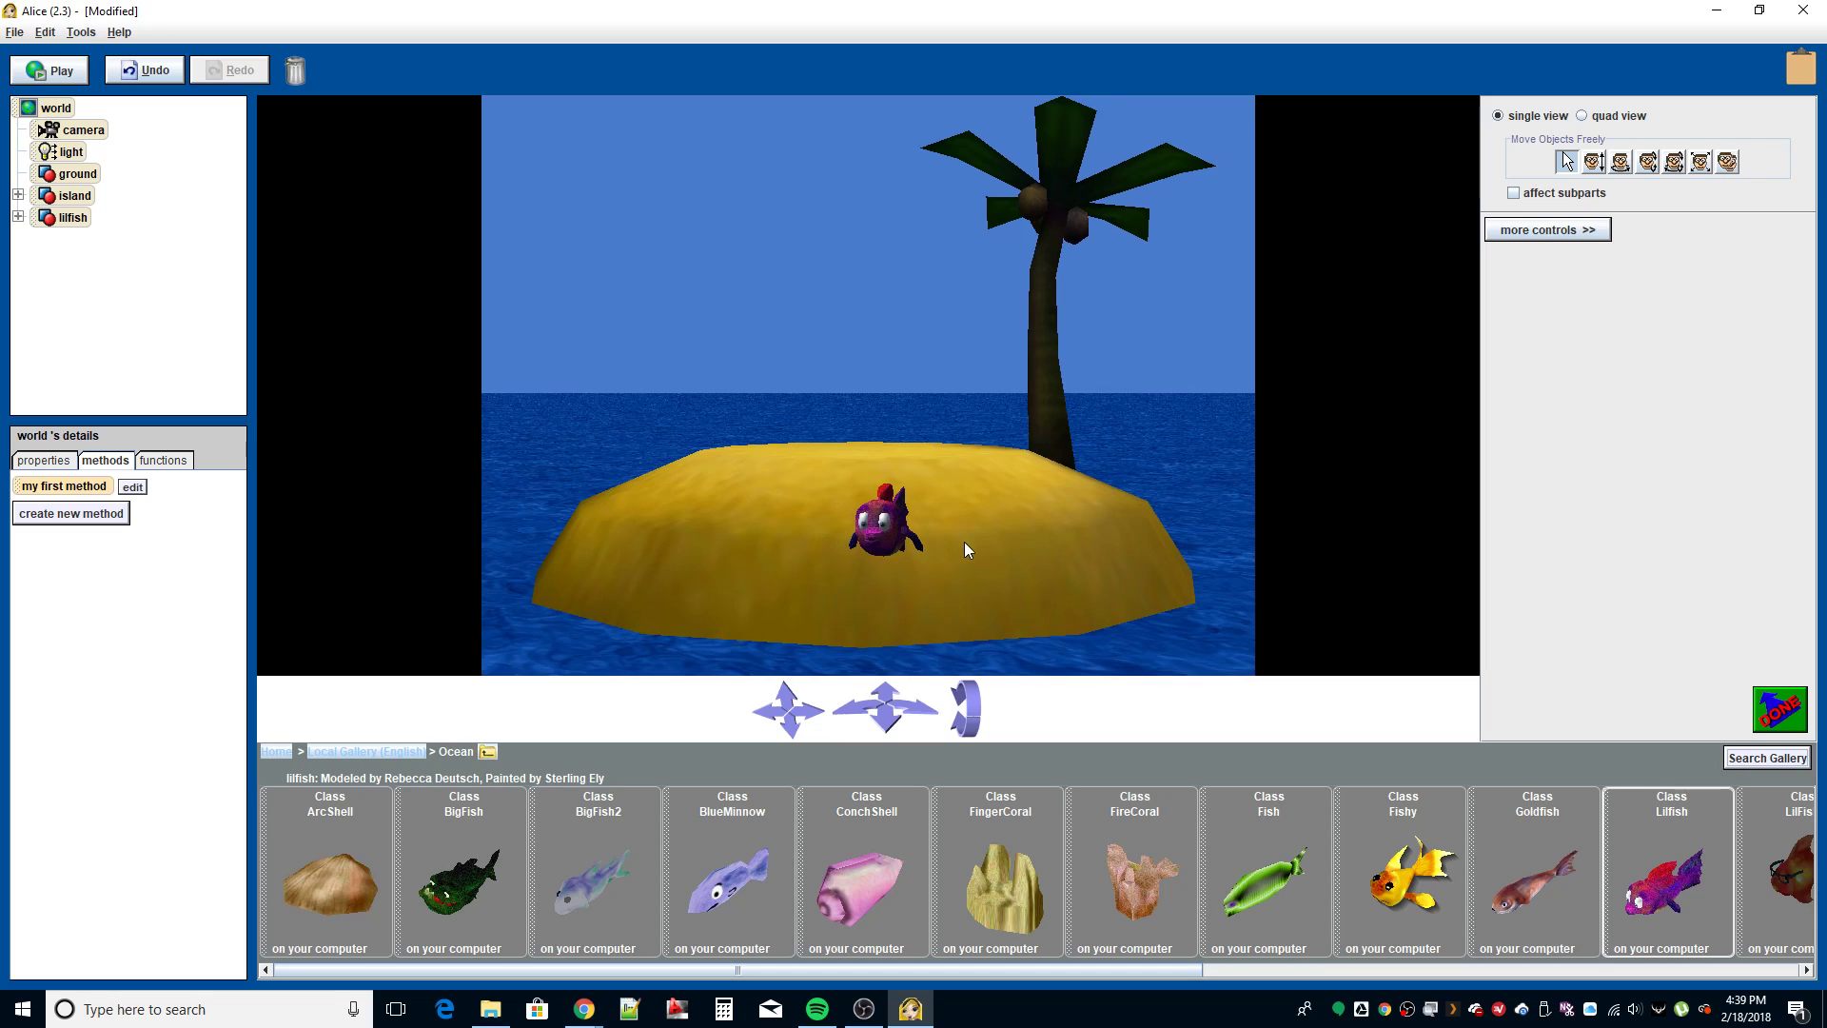
Step: Move the lilfish straight down off the island's sand into the water in front of the island
{"action": "left_click", "coordinate": [884, 528]}
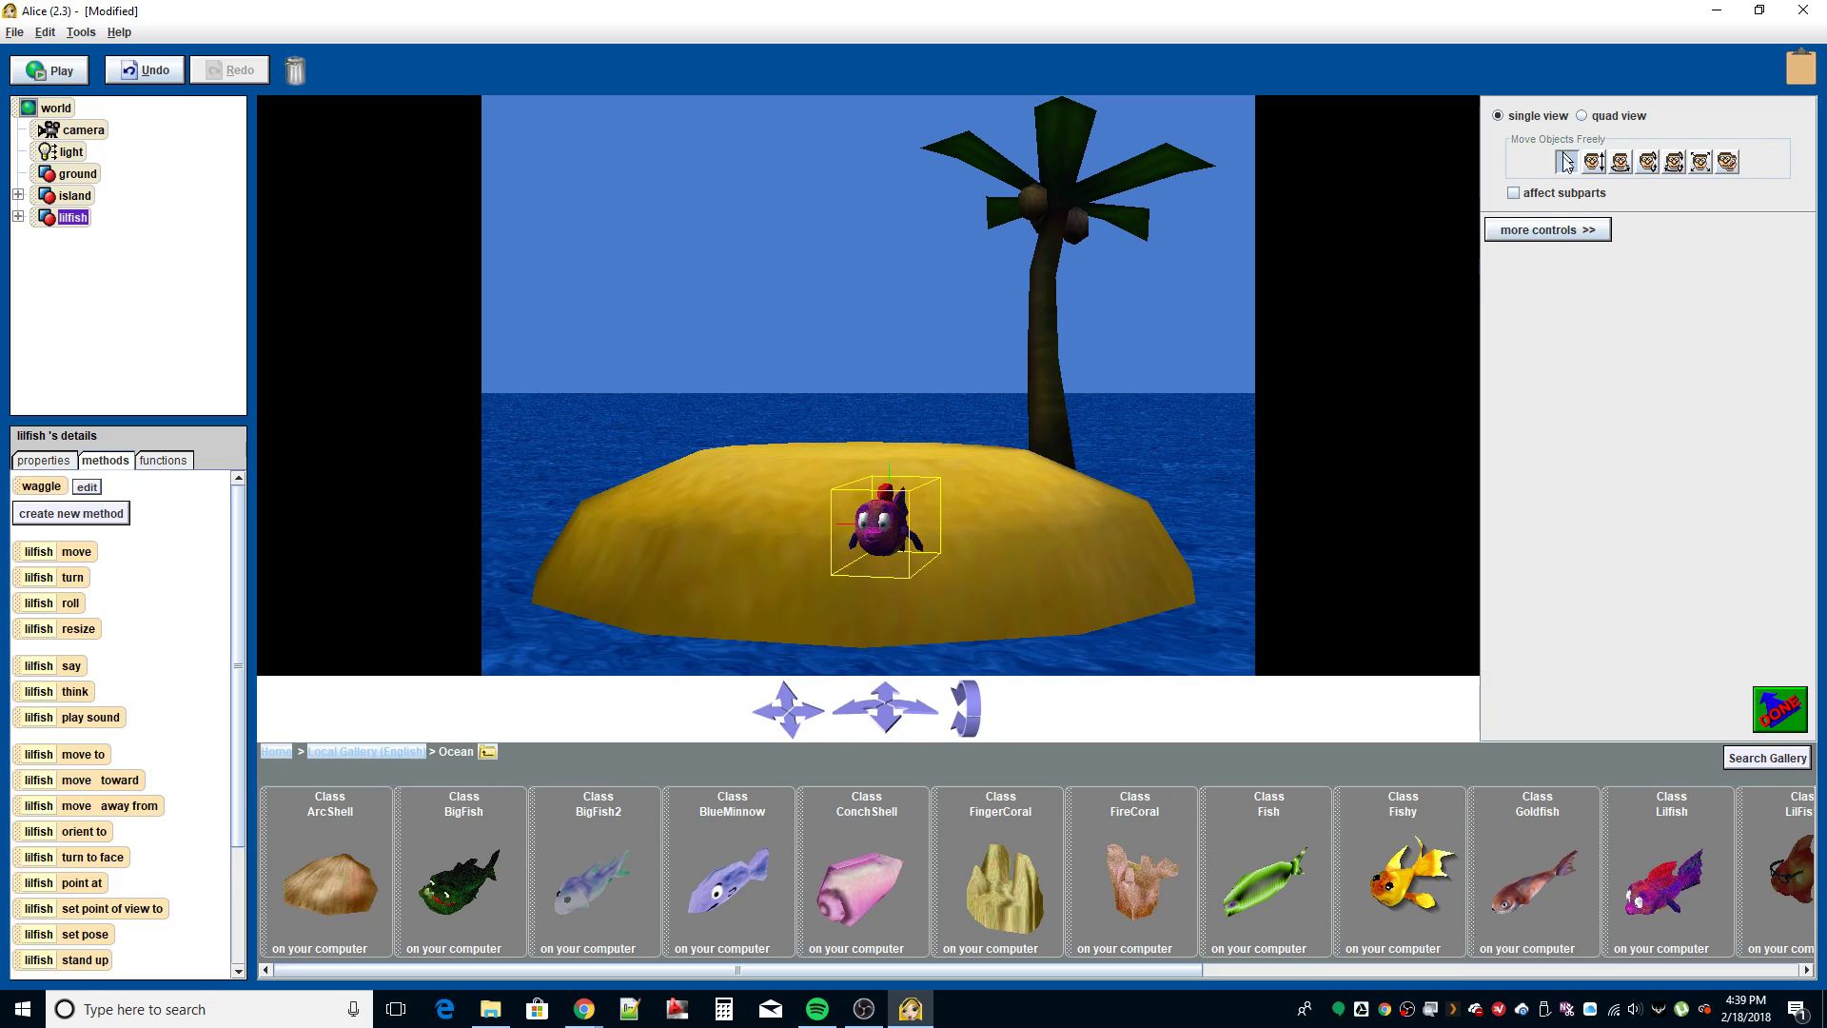
{"action": "left_click", "coordinate": [1601, 165]}
{"action": "left_click_drag", "start_coordinate": [891, 517], "coordinate": [891, 662]}
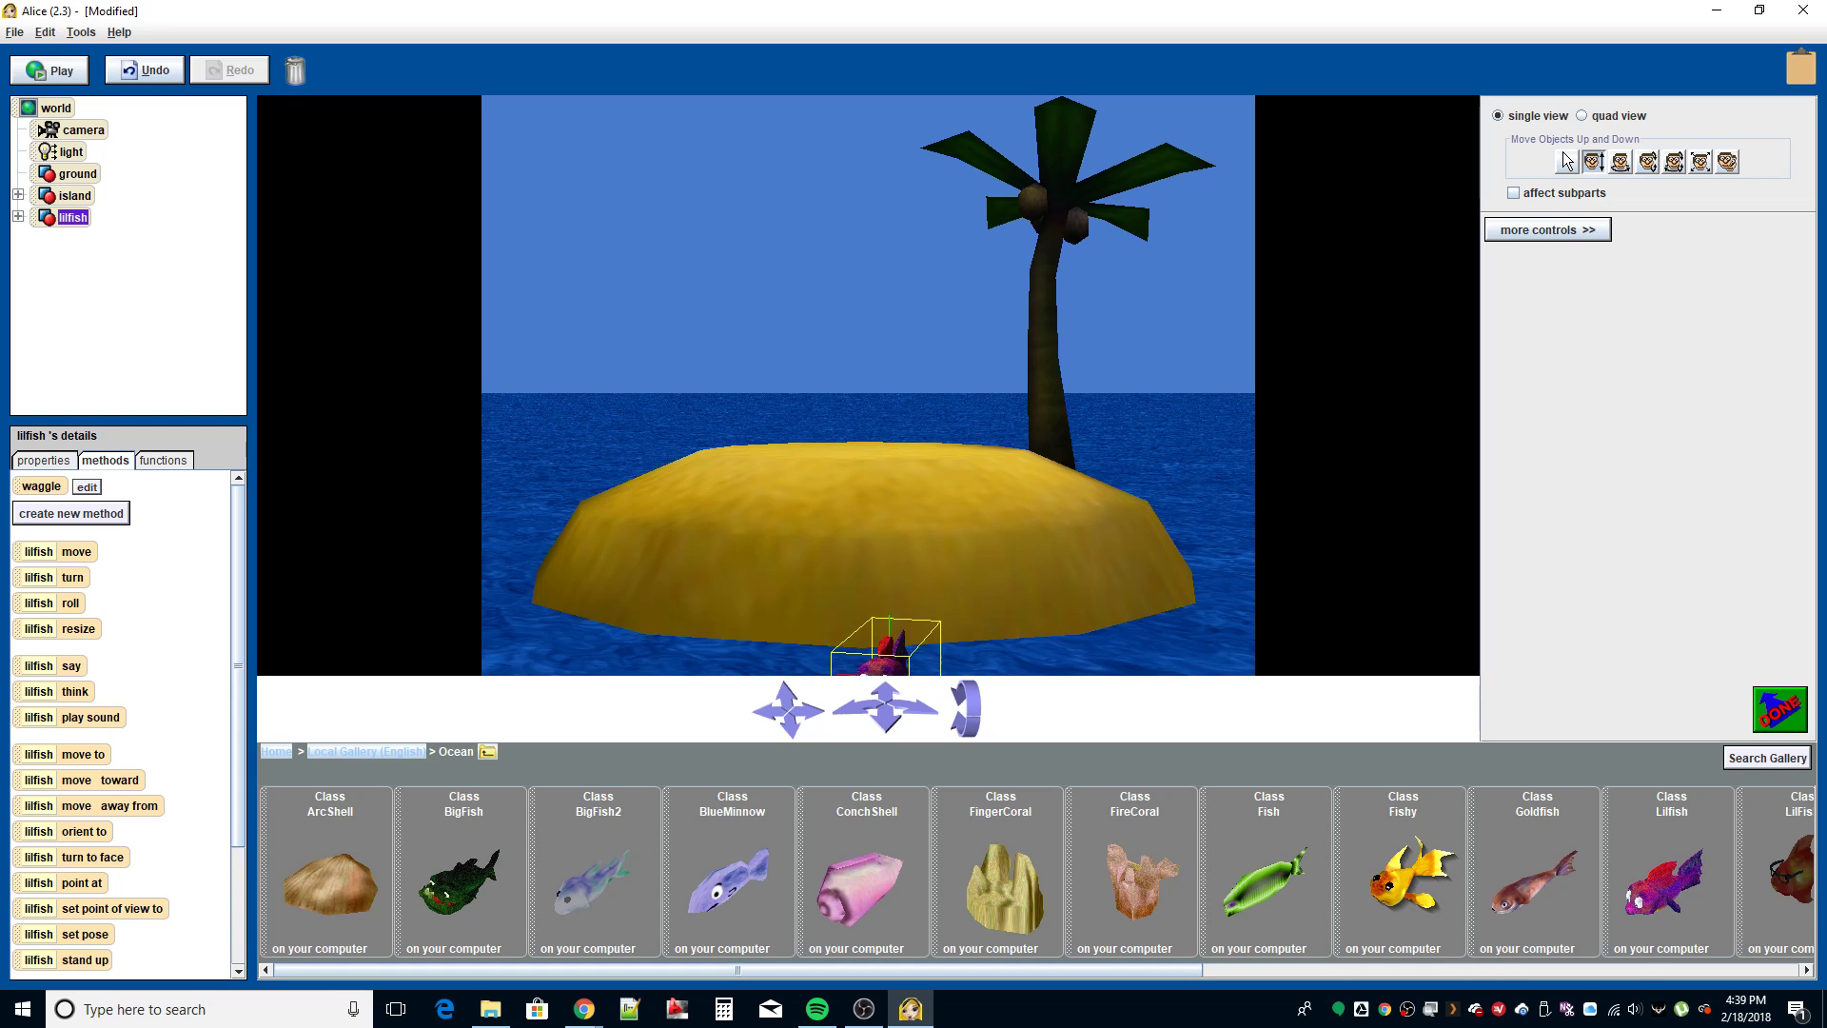
{"action": "left_click_drag", "start_coordinate": [889, 729], "coordinate": [794, 735]}
{"action": "left_click_drag", "start_coordinate": [822, 341], "coordinate": [824, 517]}
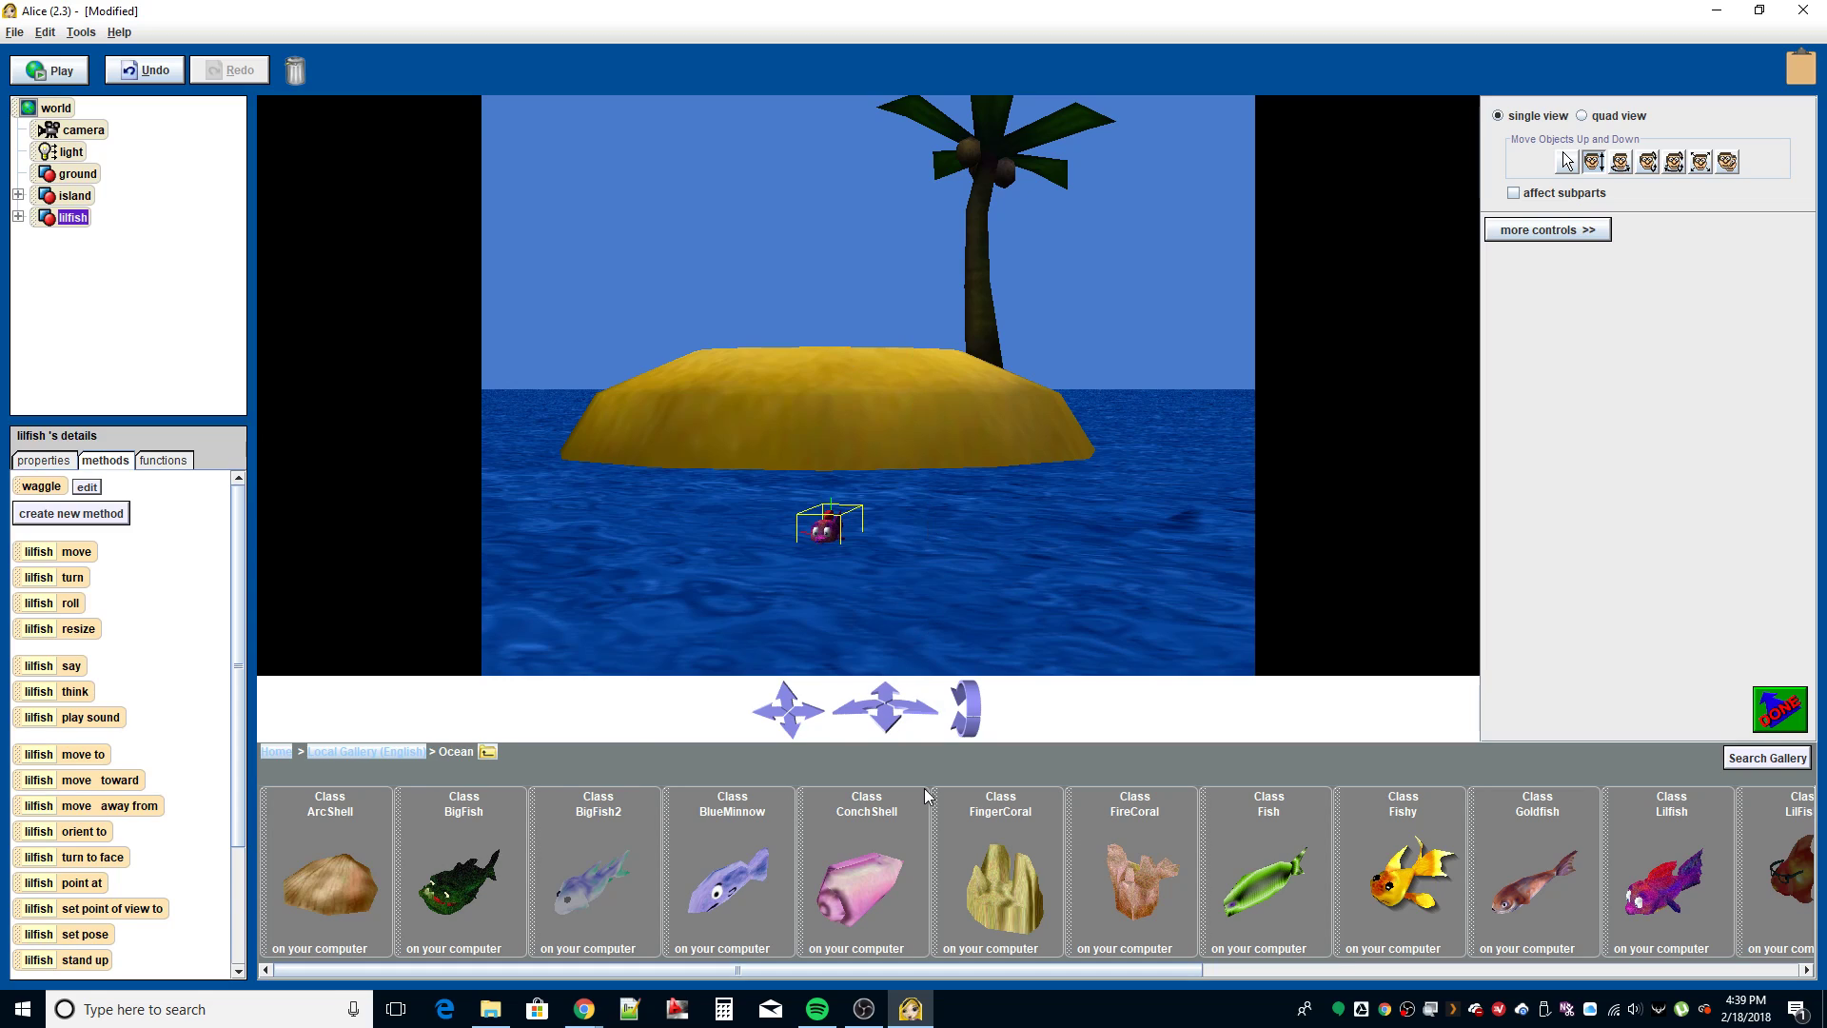
Step: Move the camera back and up and tilt it downward to frame the whole island with the lilfish in front
{"action": "left_click_drag", "start_coordinate": [797, 702], "coordinate": [797, 696]}
{"action": "left_click_drag", "start_coordinate": [963, 702], "coordinate": [963, 668]}
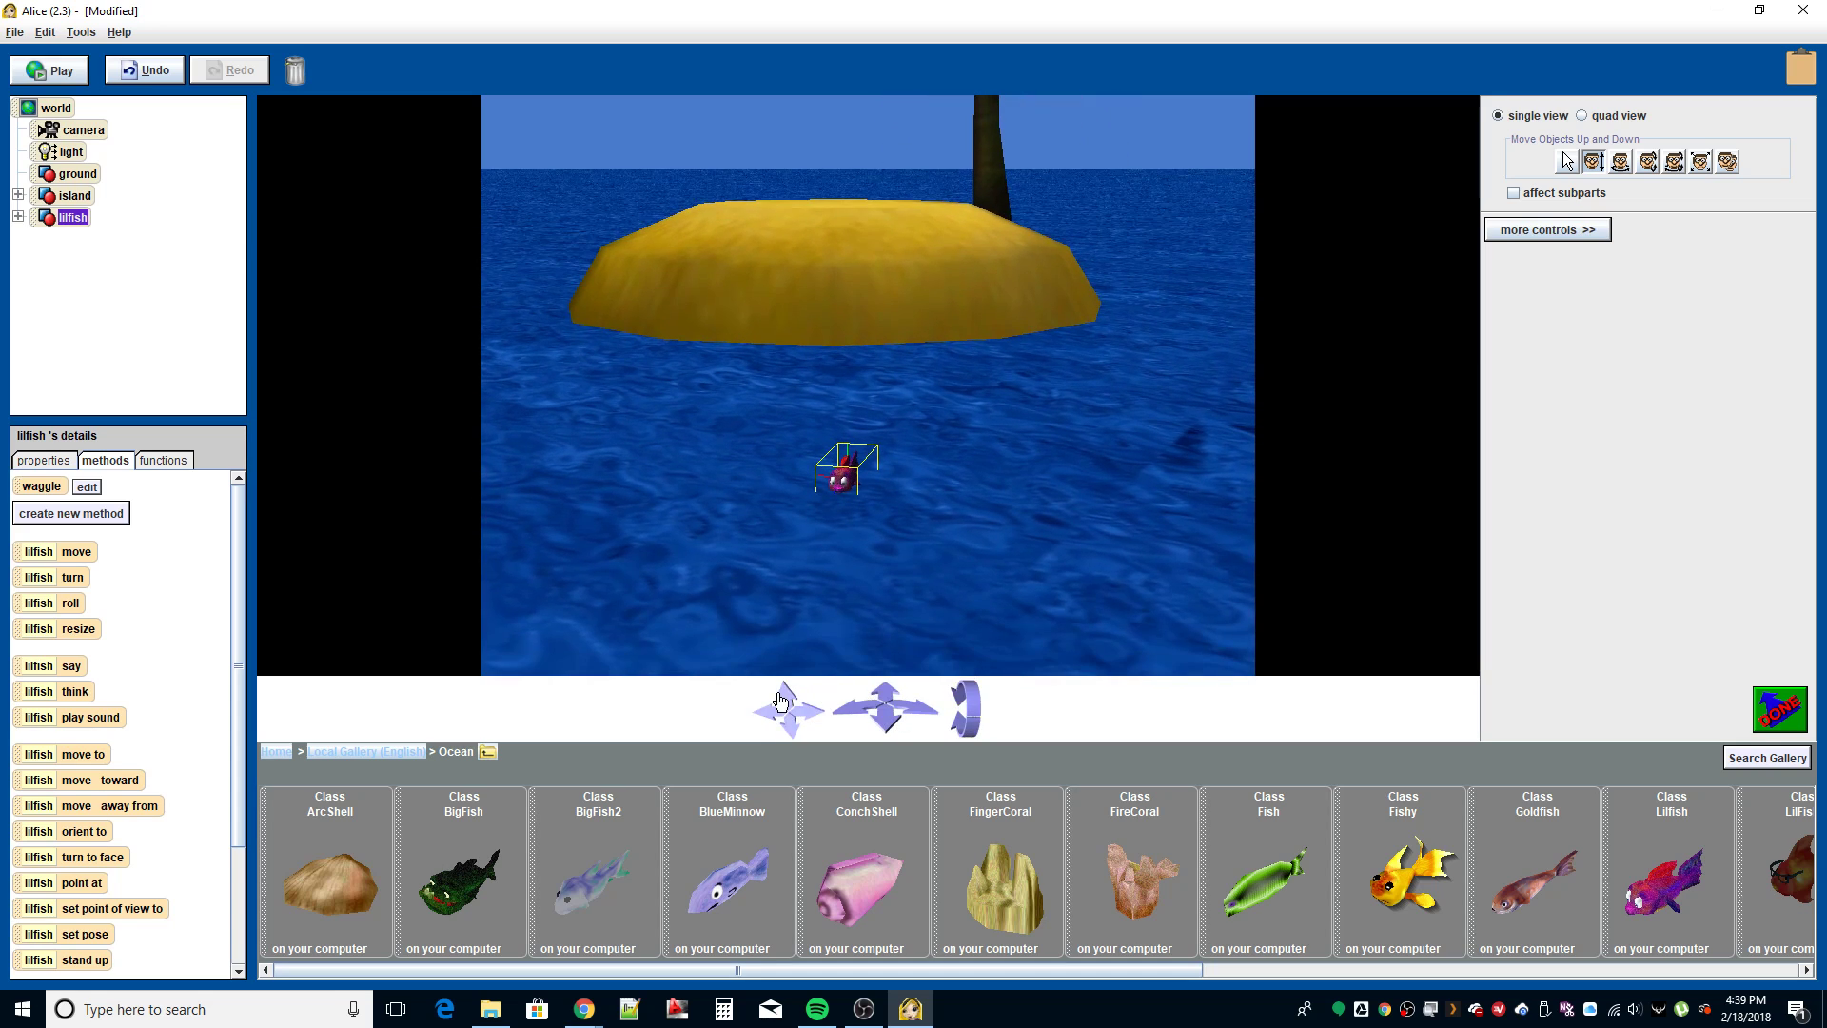
{"action": "left_click_drag", "start_coordinate": [780, 701], "coordinate": [781, 693]}
{"action": "left_click_drag", "start_coordinate": [964, 709], "coordinate": [885, 748]}
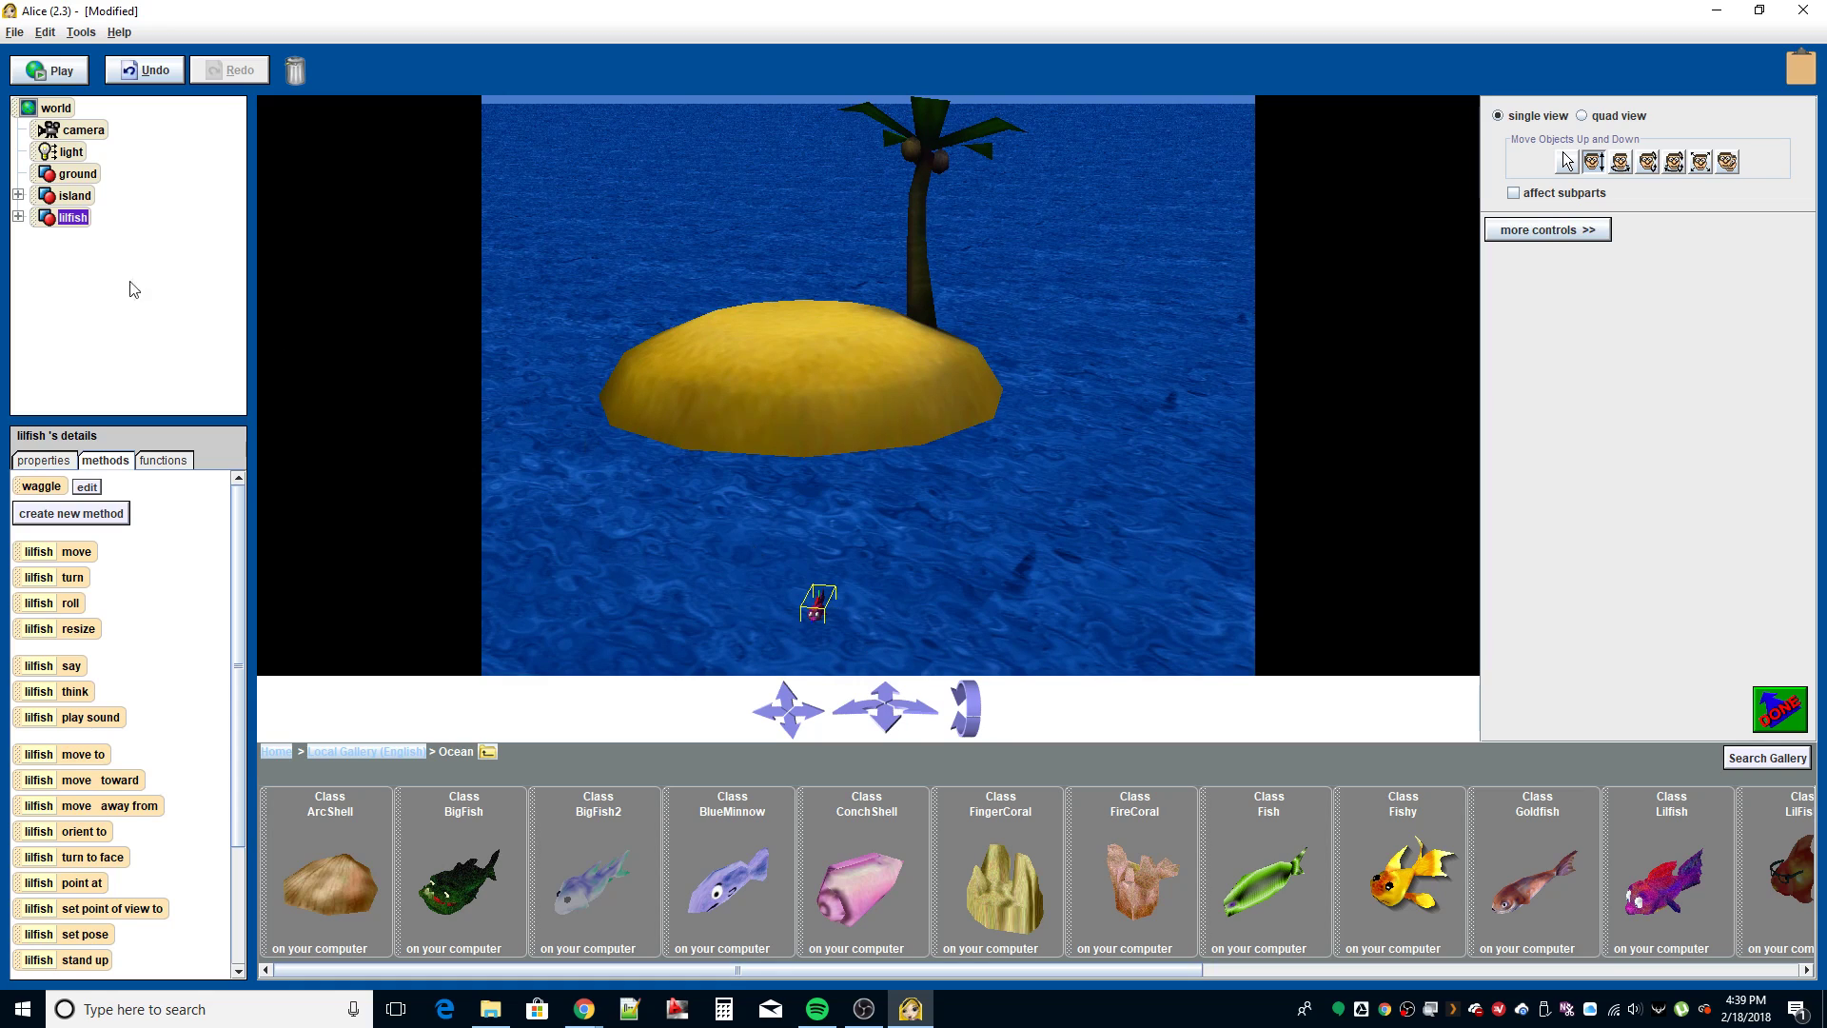
Step: Resize the lilfish by 2 (twice as big)
{"action": "right_click", "coordinate": [66, 219]}
{"action": "mouse_move", "coordinate": [95, 245]}
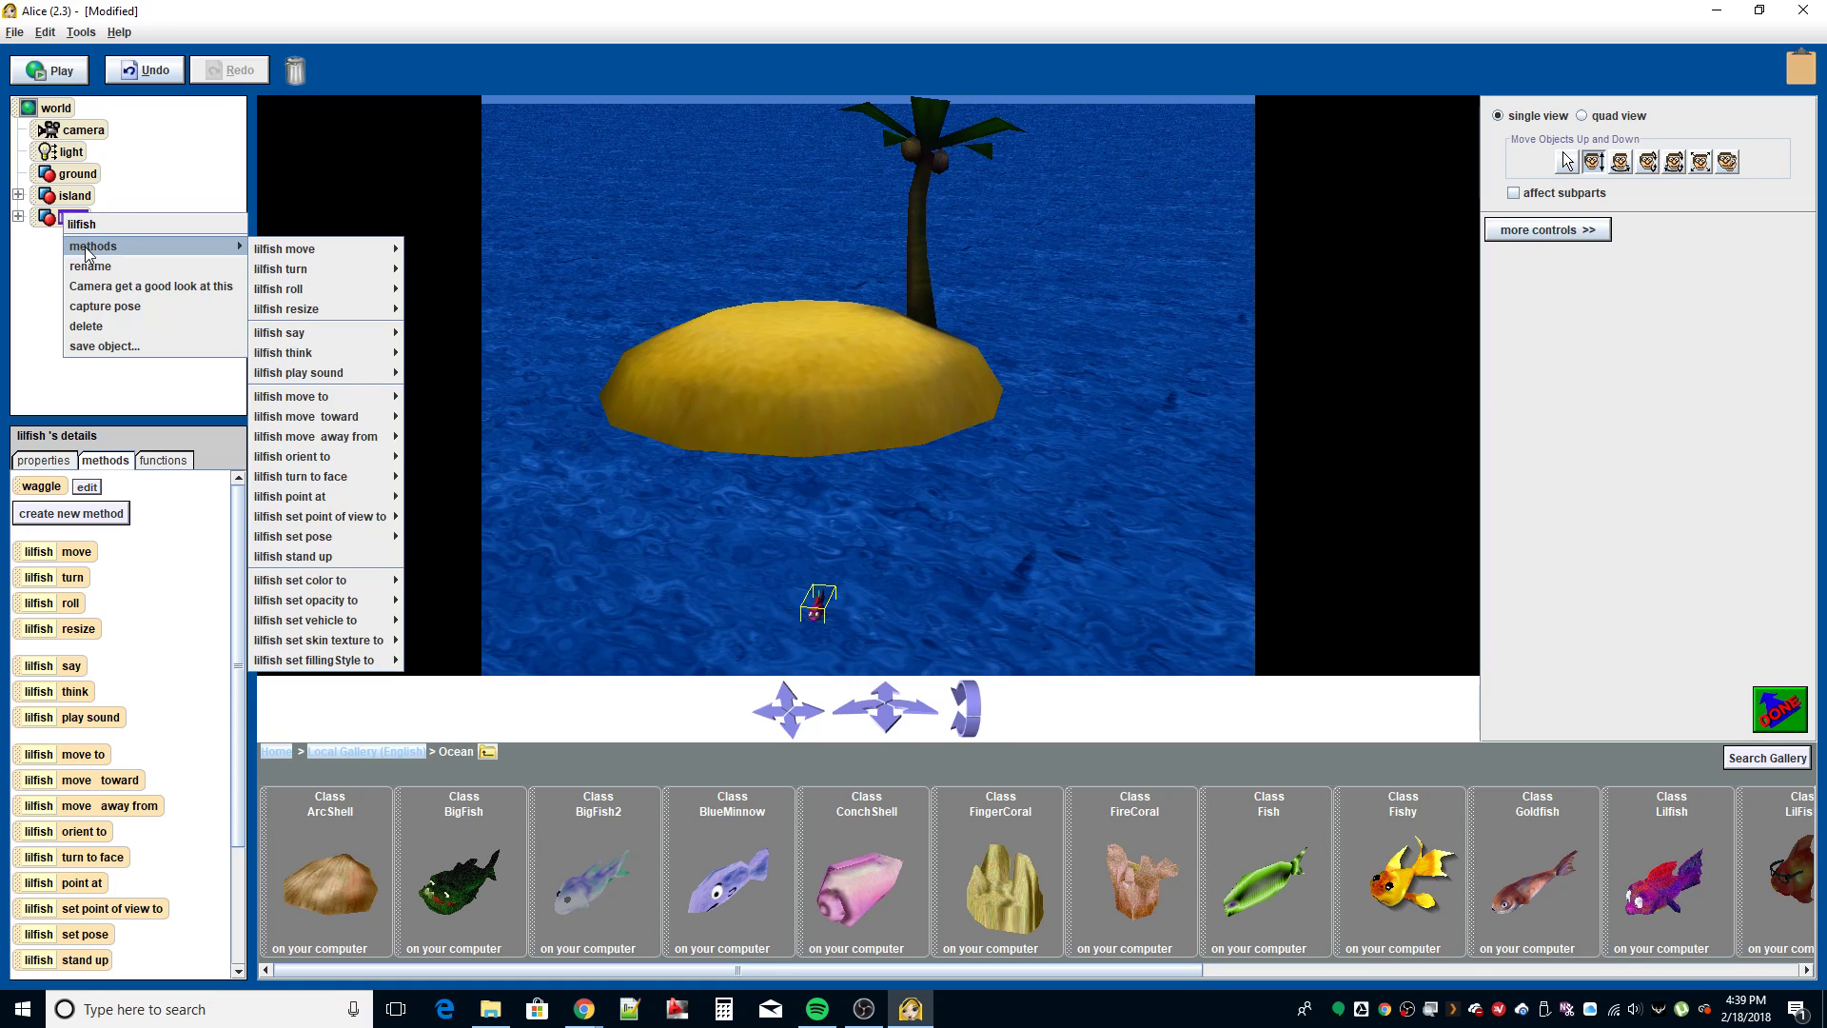
{"action": "mouse_move", "coordinate": [346, 306]}
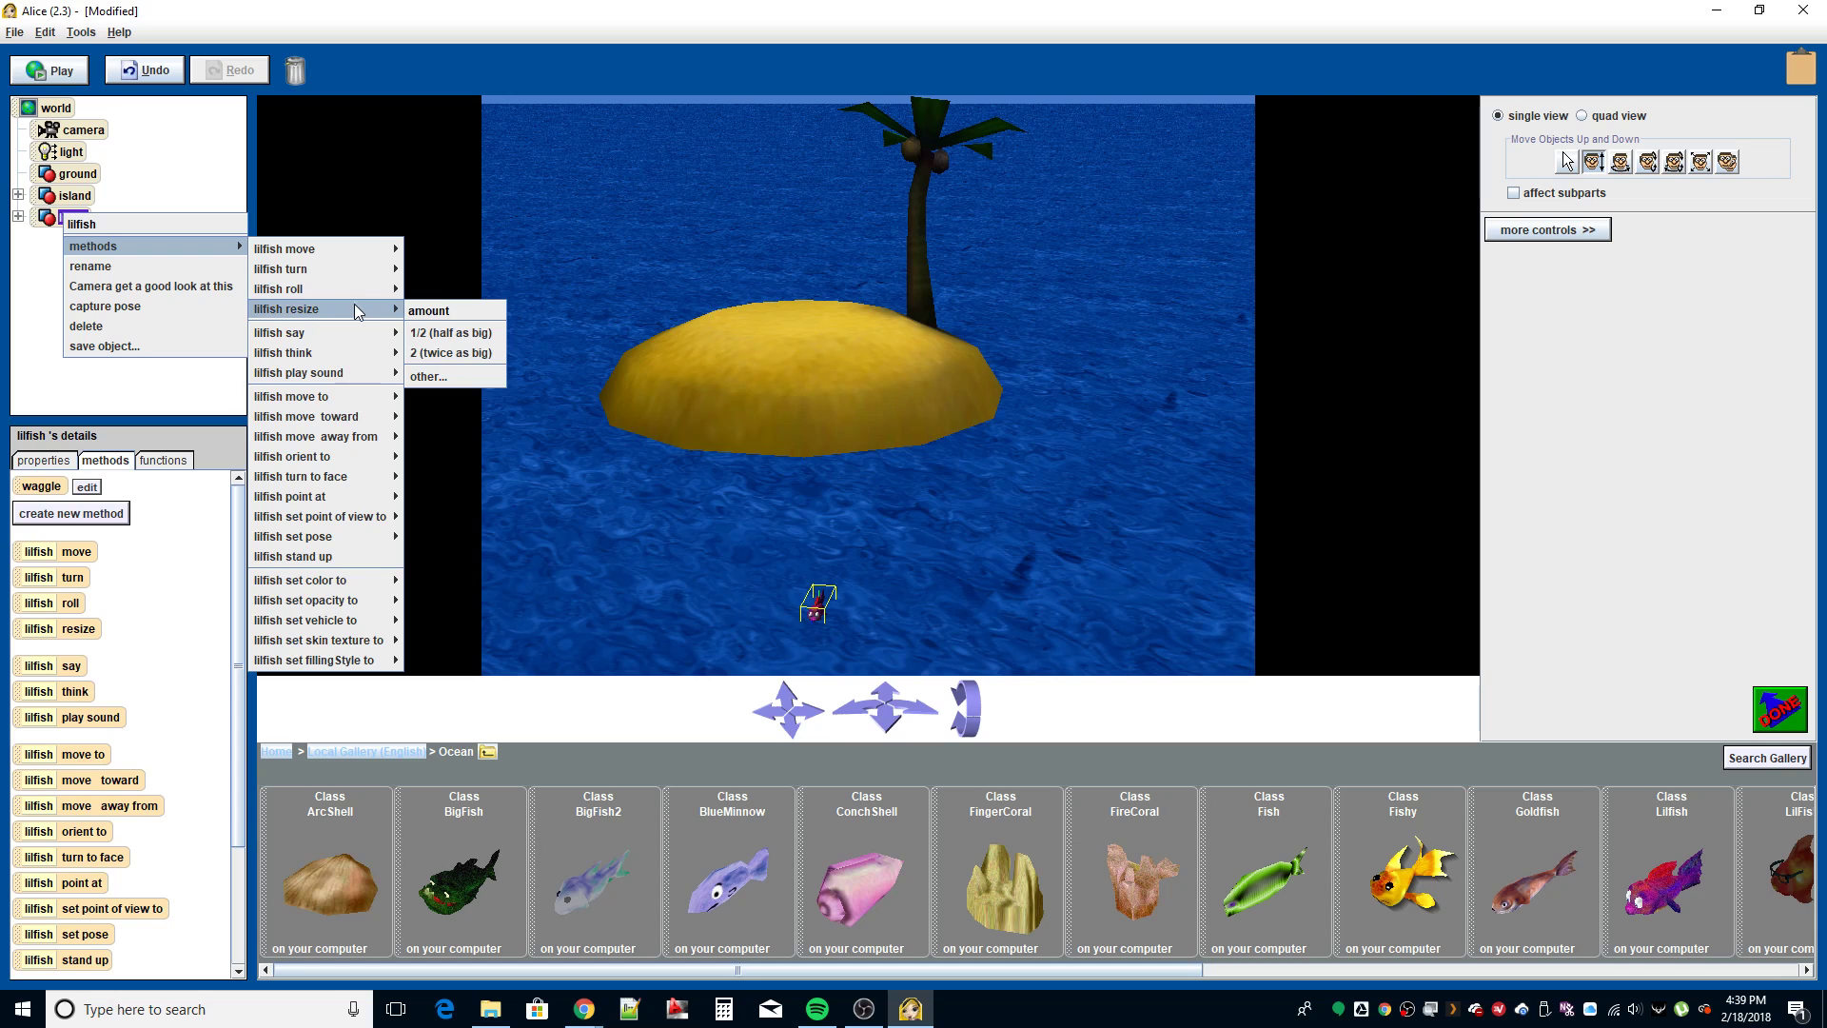
{"action": "left_click", "coordinate": [468, 352]}
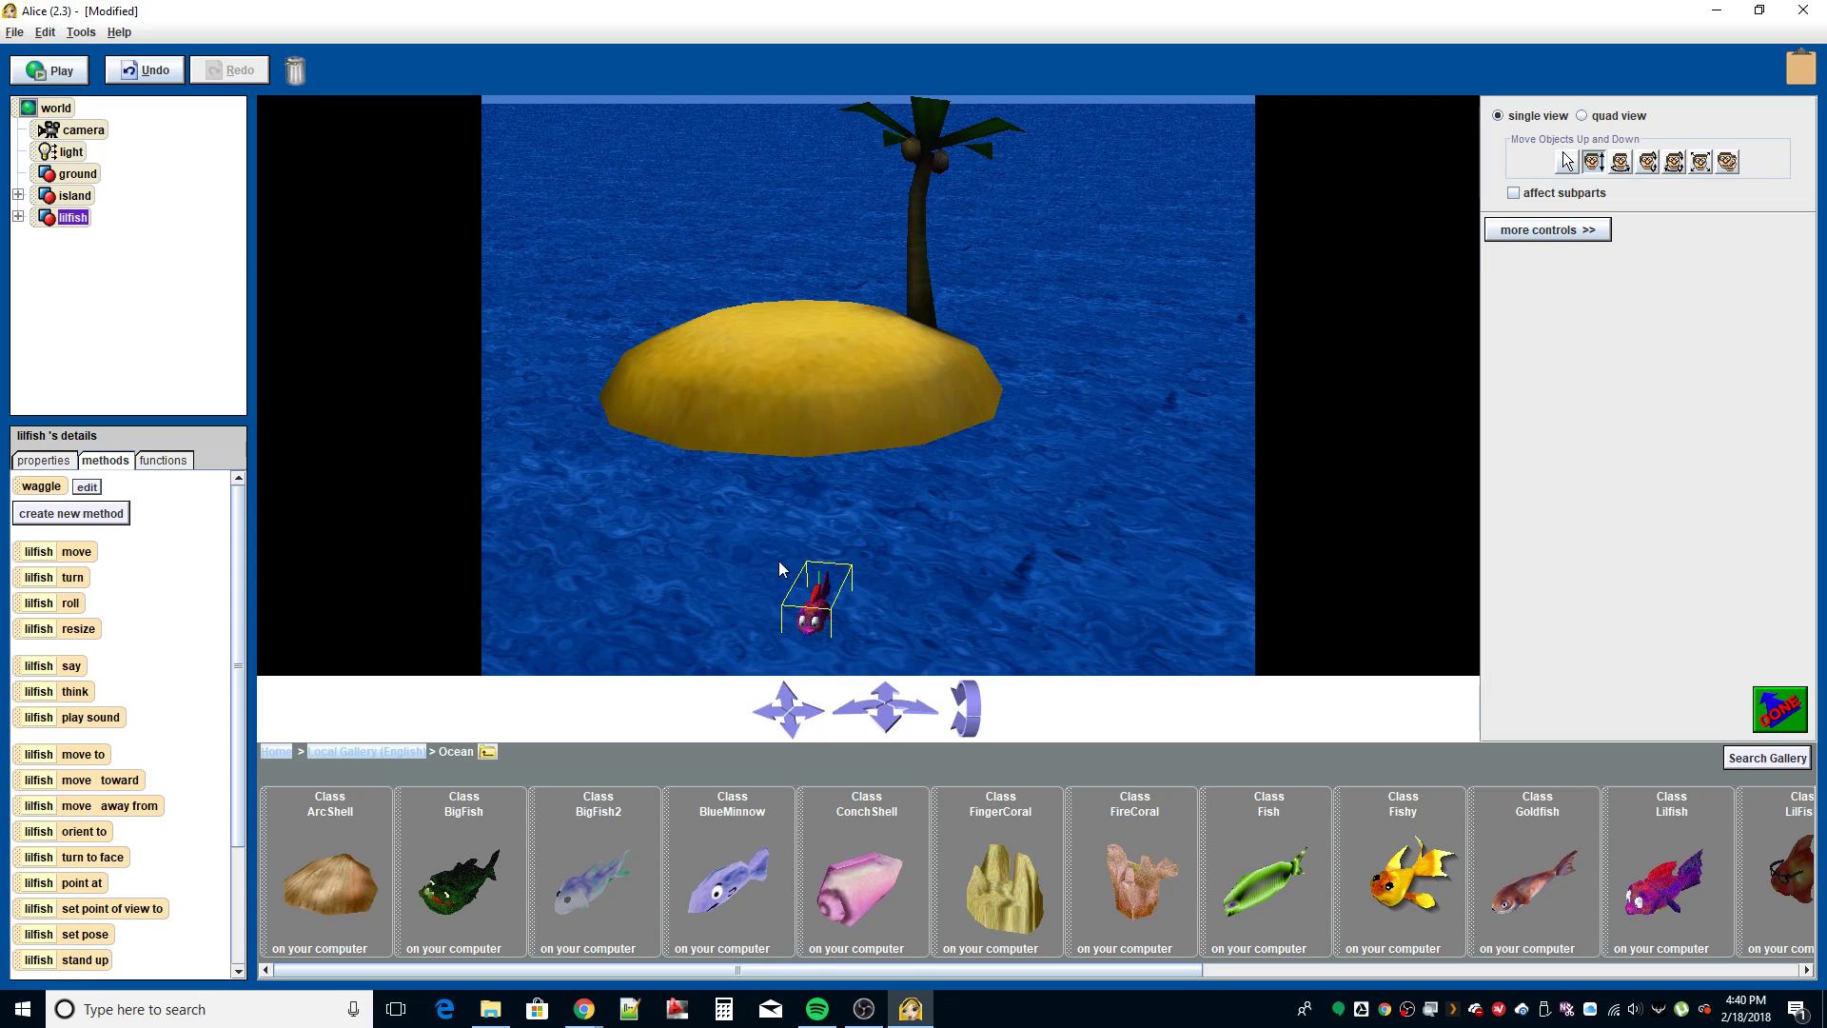
Step: Turn the lilfish left by 1/4 revolution
{"action": "right_click", "coordinate": [73, 226]}
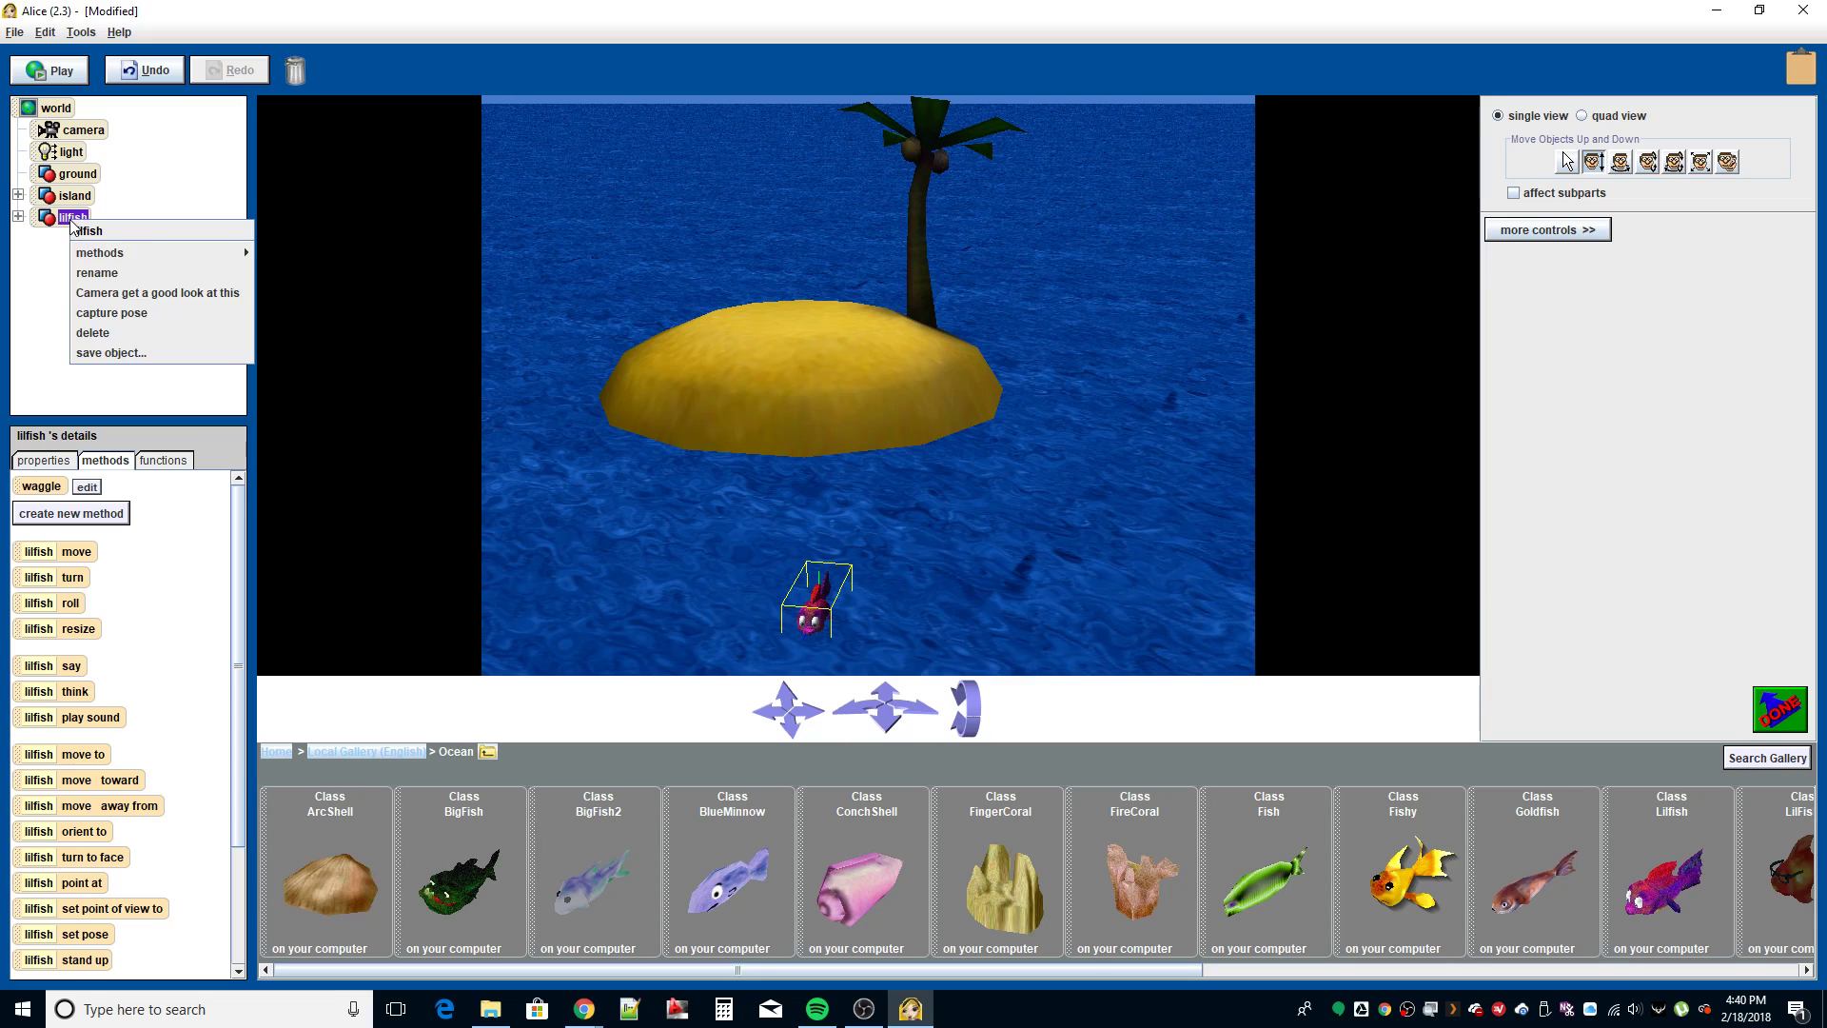
{"action": "mouse_move", "coordinate": [109, 251]}
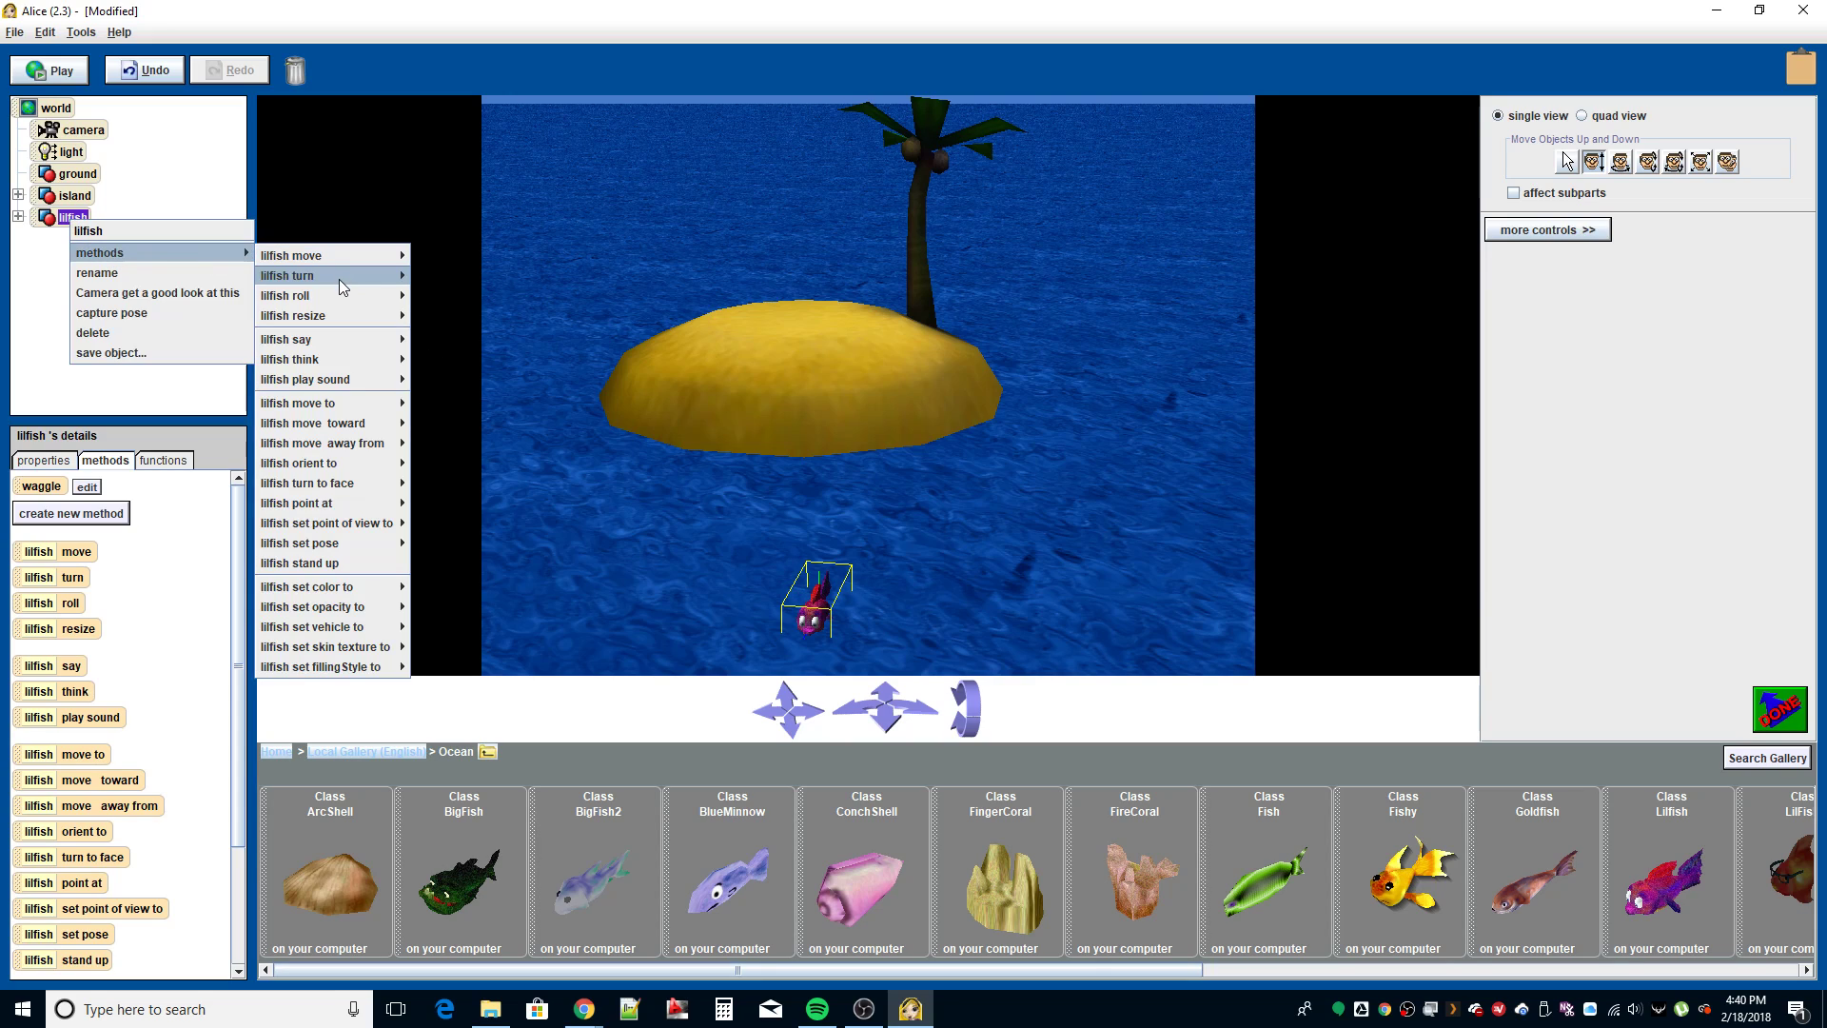
{"action": "mouse_move", "coordinate": [342, 277]}
{"action": "mouse_move", "coordinate": [467, 303]}
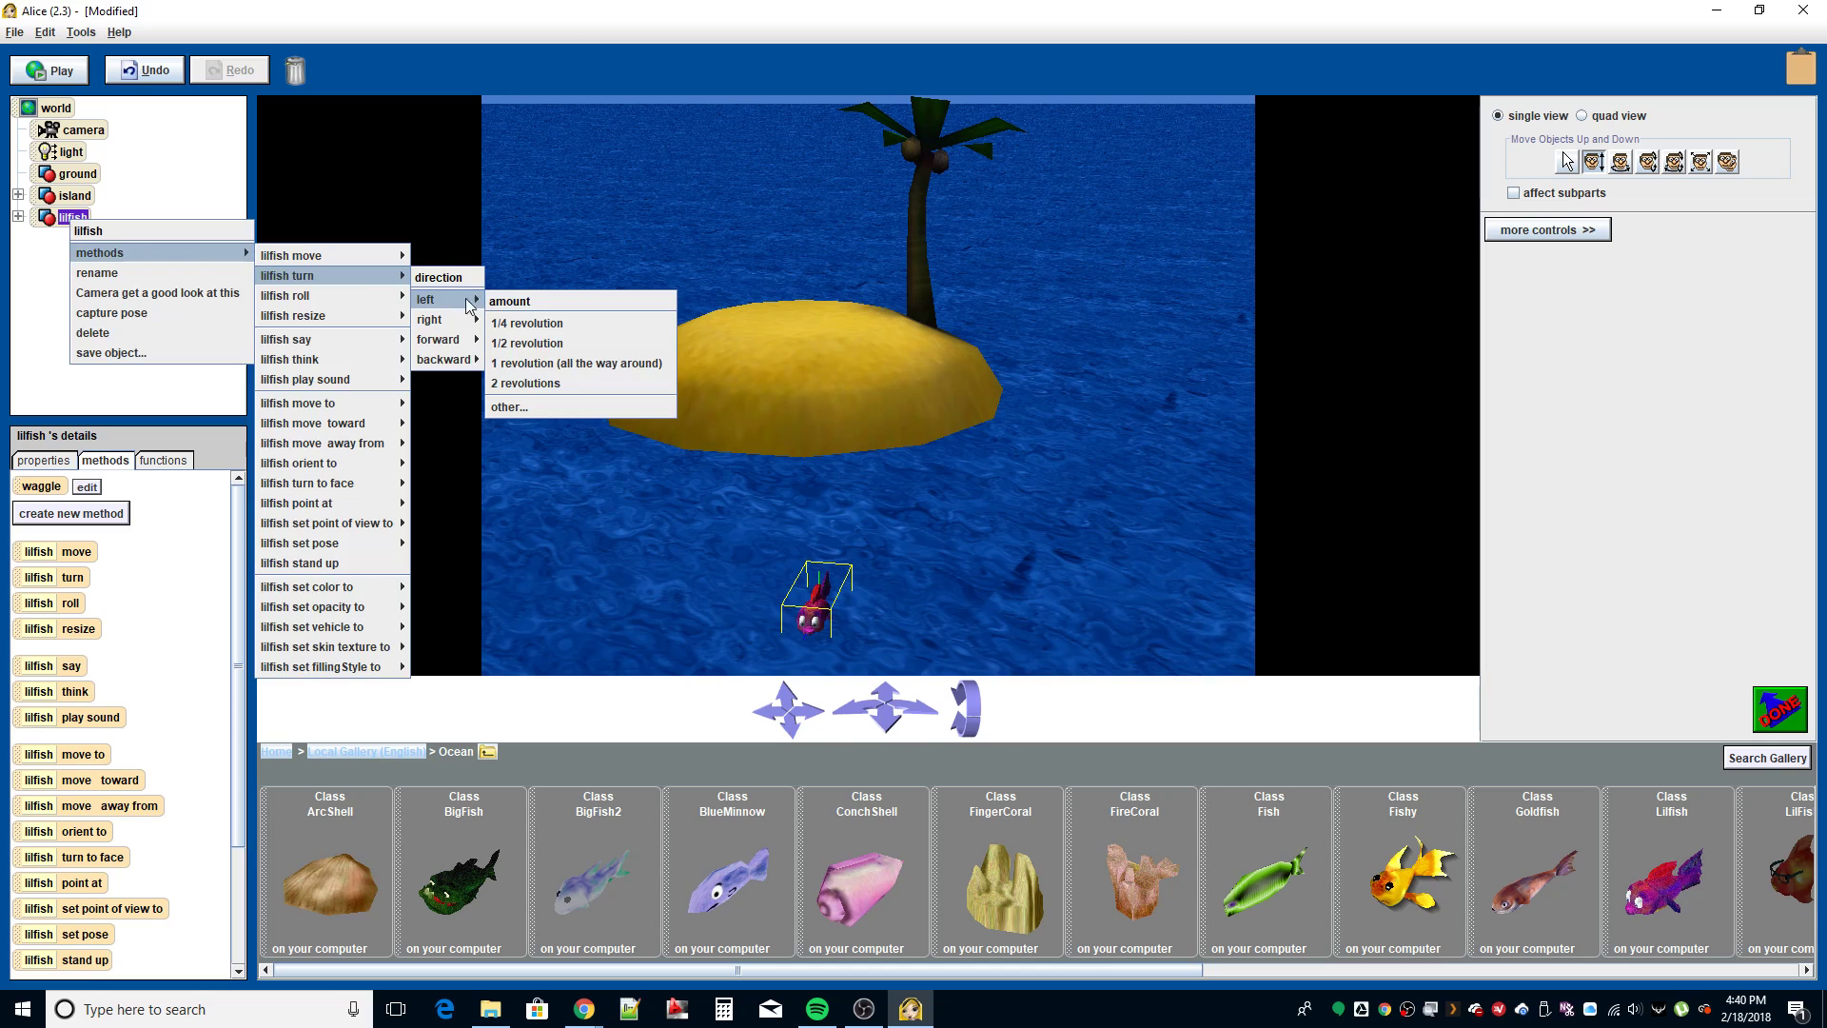
{"action": "left_click", "coordinate": [536, 327]}
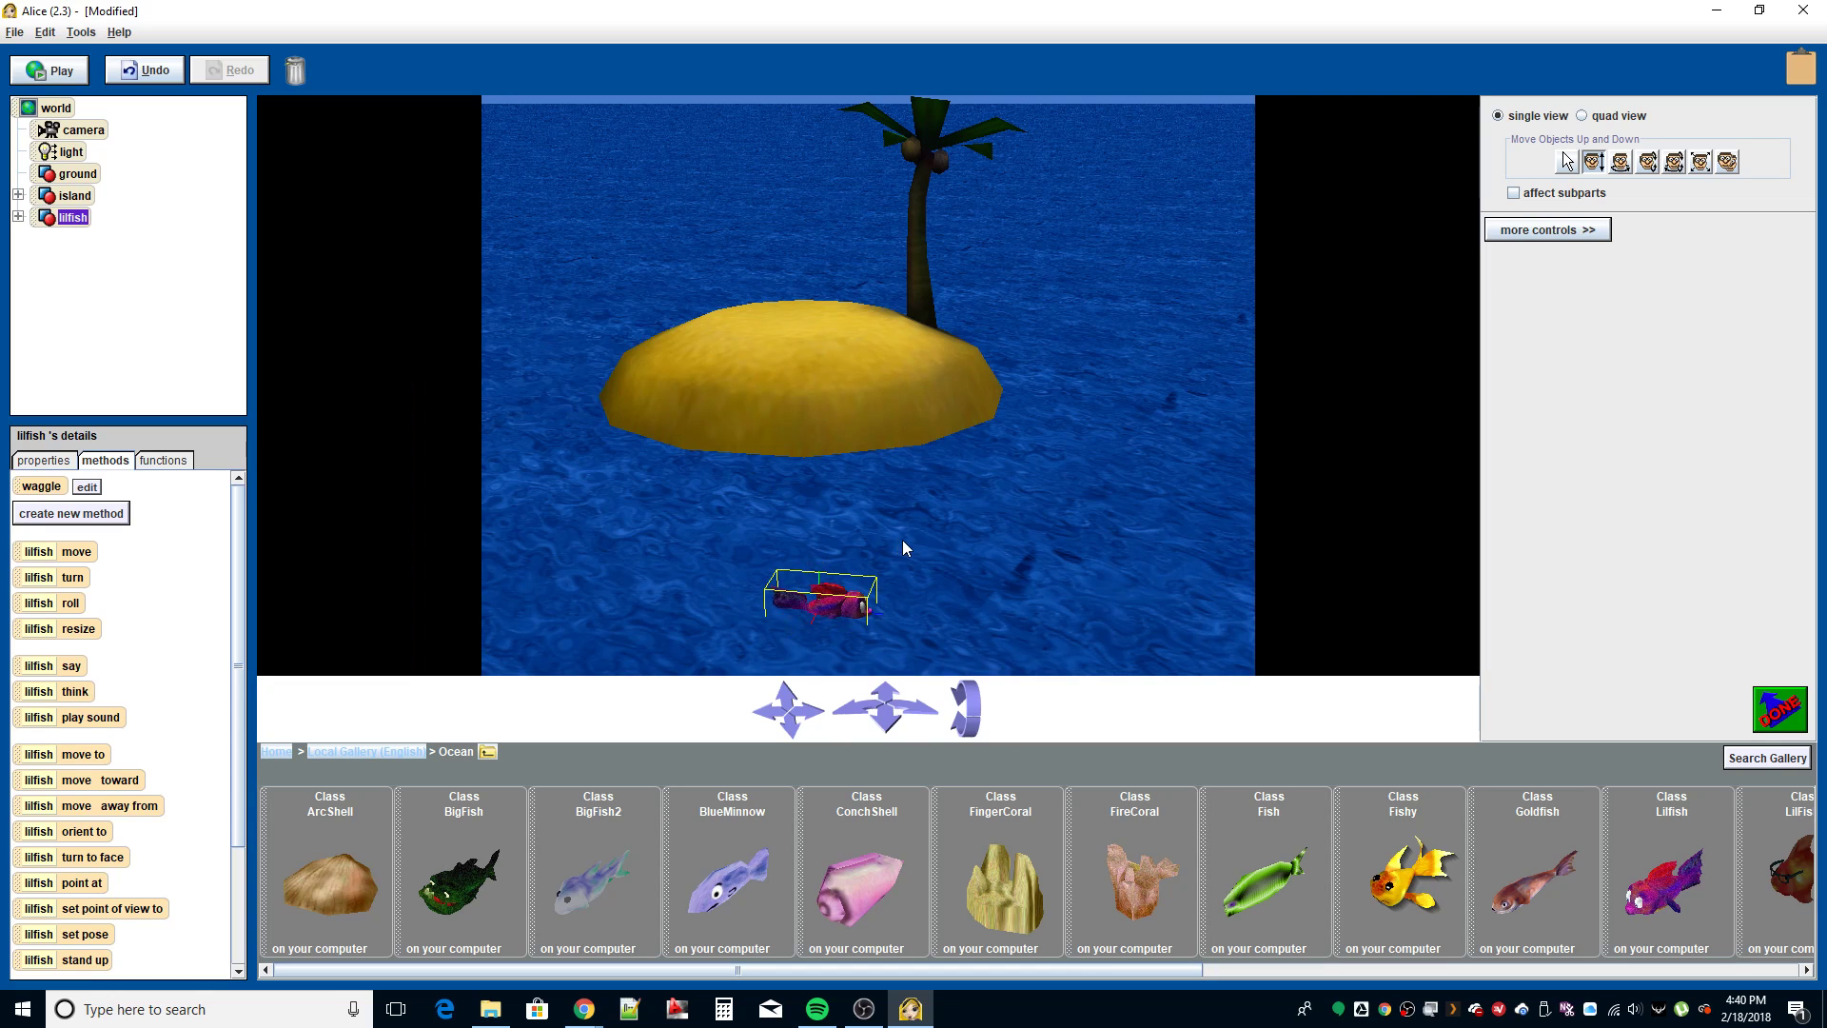
Step: Fine-tune the camera to look down more steeply on the island and the sideways lilfish, and leave the scene objects deselected
{"action": "left_click", "coordinate": [942, 555]}
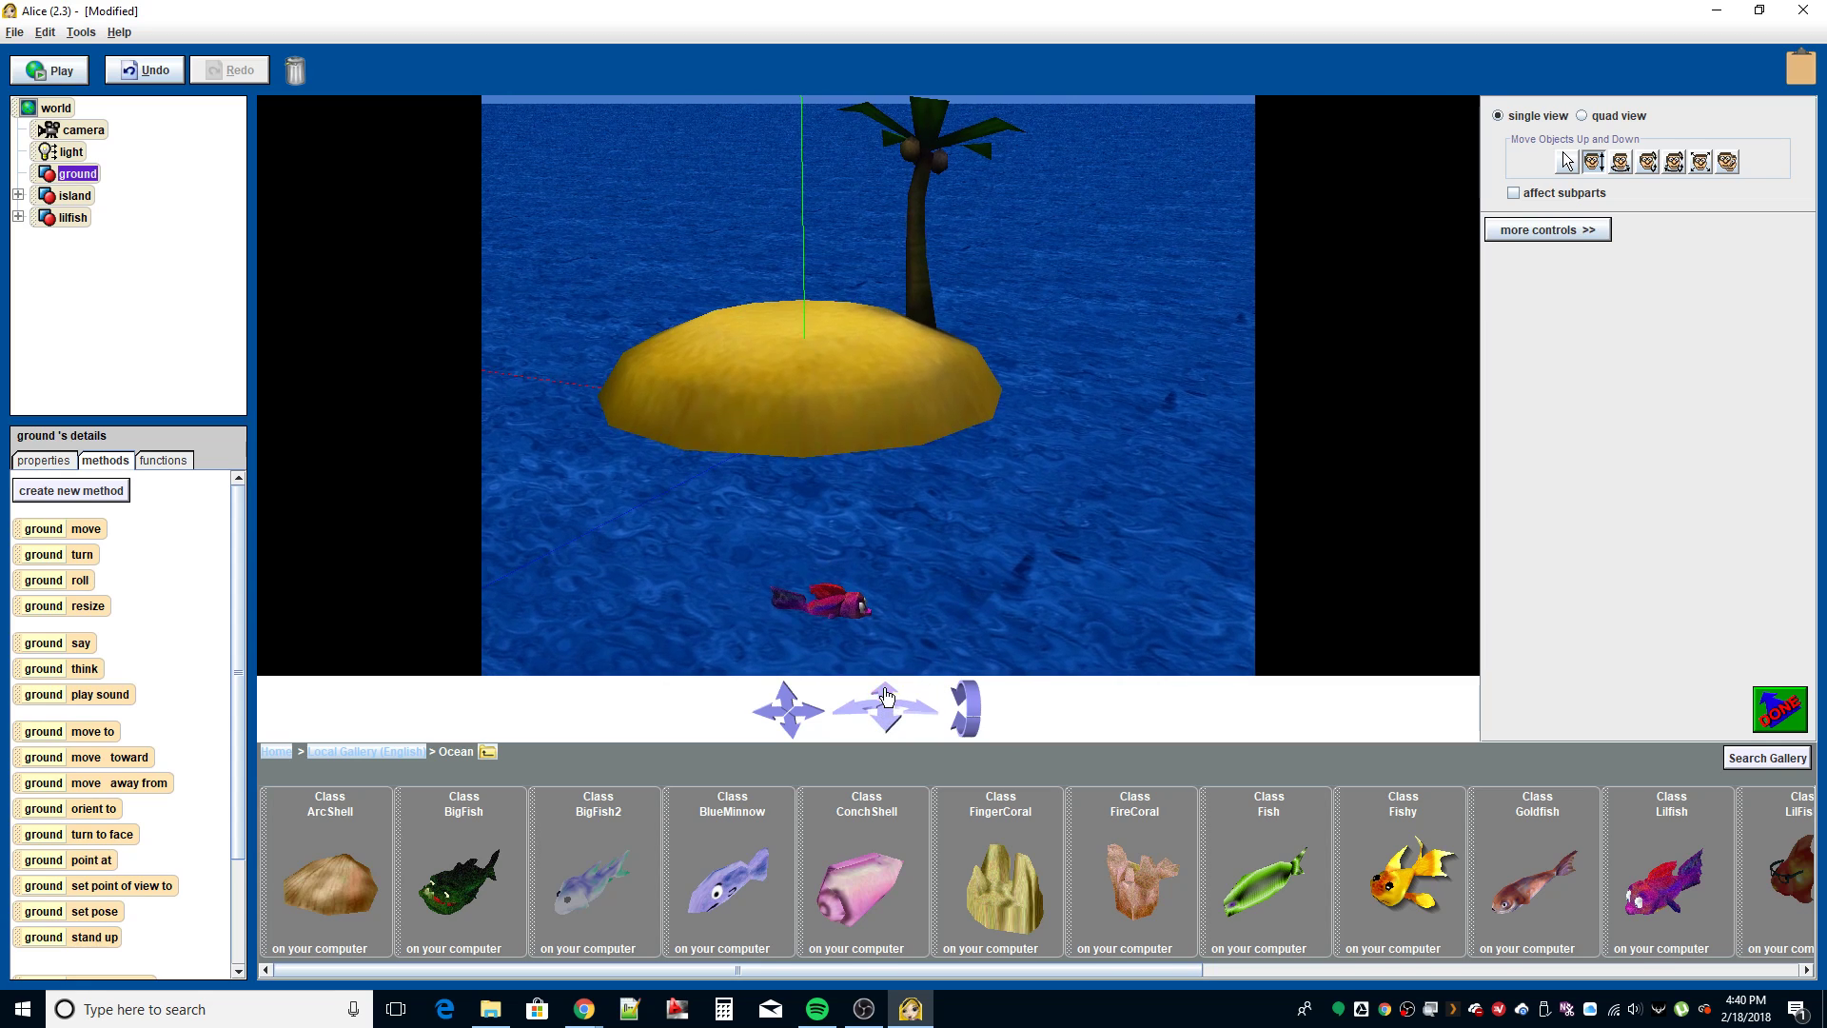
{"action": "left_click_drag", "start_coordinate": [782, 706], "coordinate": [783, 701]}
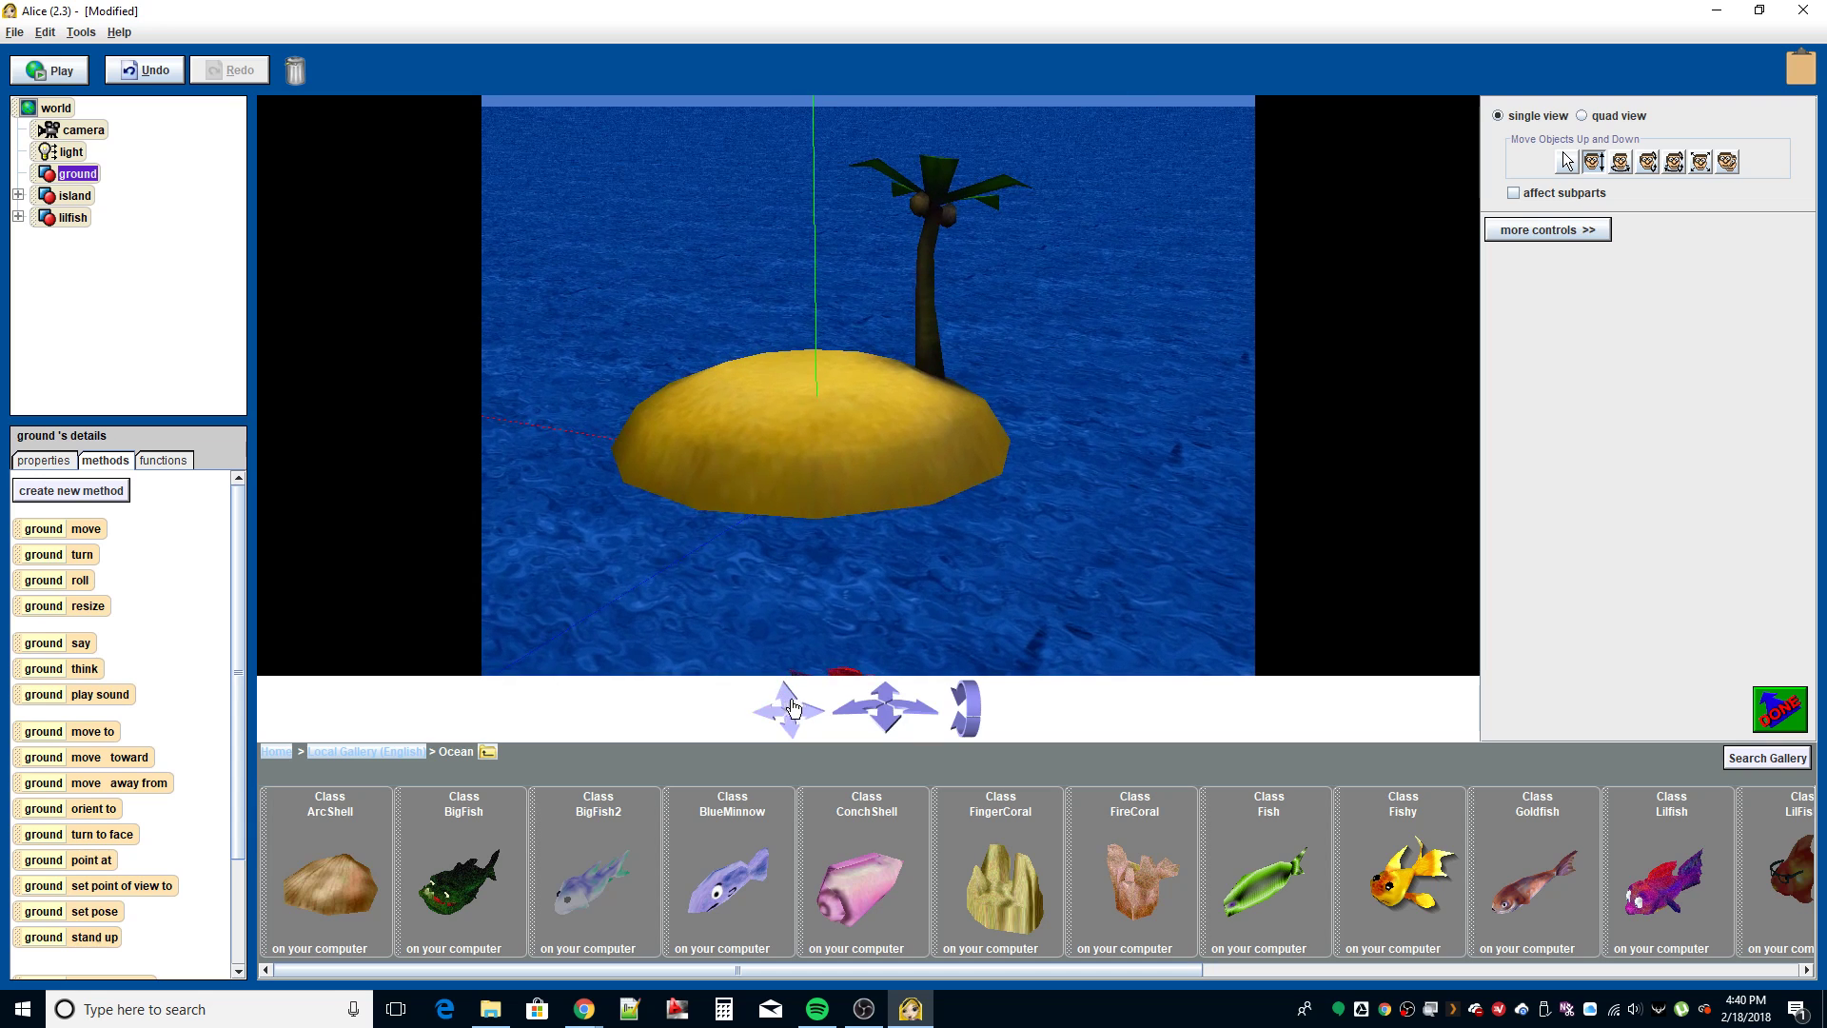
{"action": "mouse_move", "coordinate": [965, 711]}
{"action": "left_mouse_down"}
{"action": "mouse_move", "coordinate": [887, 745]}
{"action": "mouse_move", "coordinate": [967, 707]}
{"action": "left_mouse_up"}
{"action": "left_click_drag", "start_coordinate": [788, 700], "coordinate": [788, 697]}
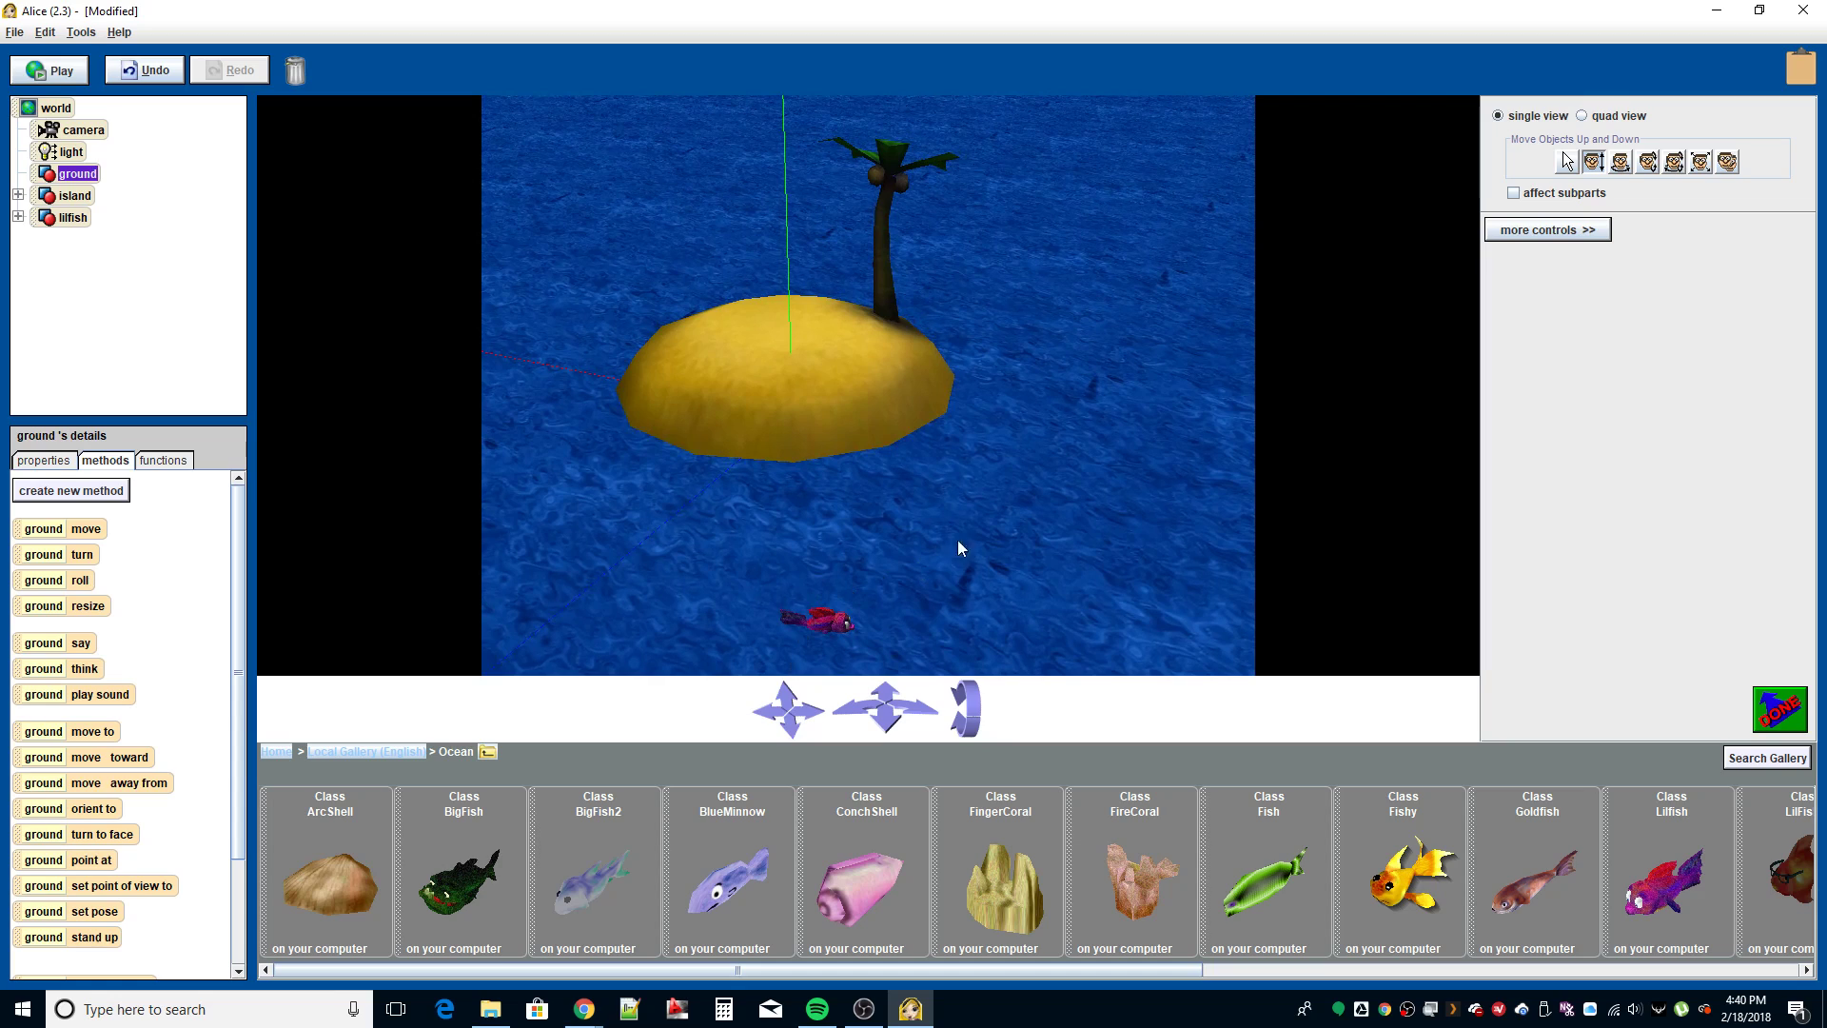
{"action": "left_click", "coordinate": [1281, 496]}
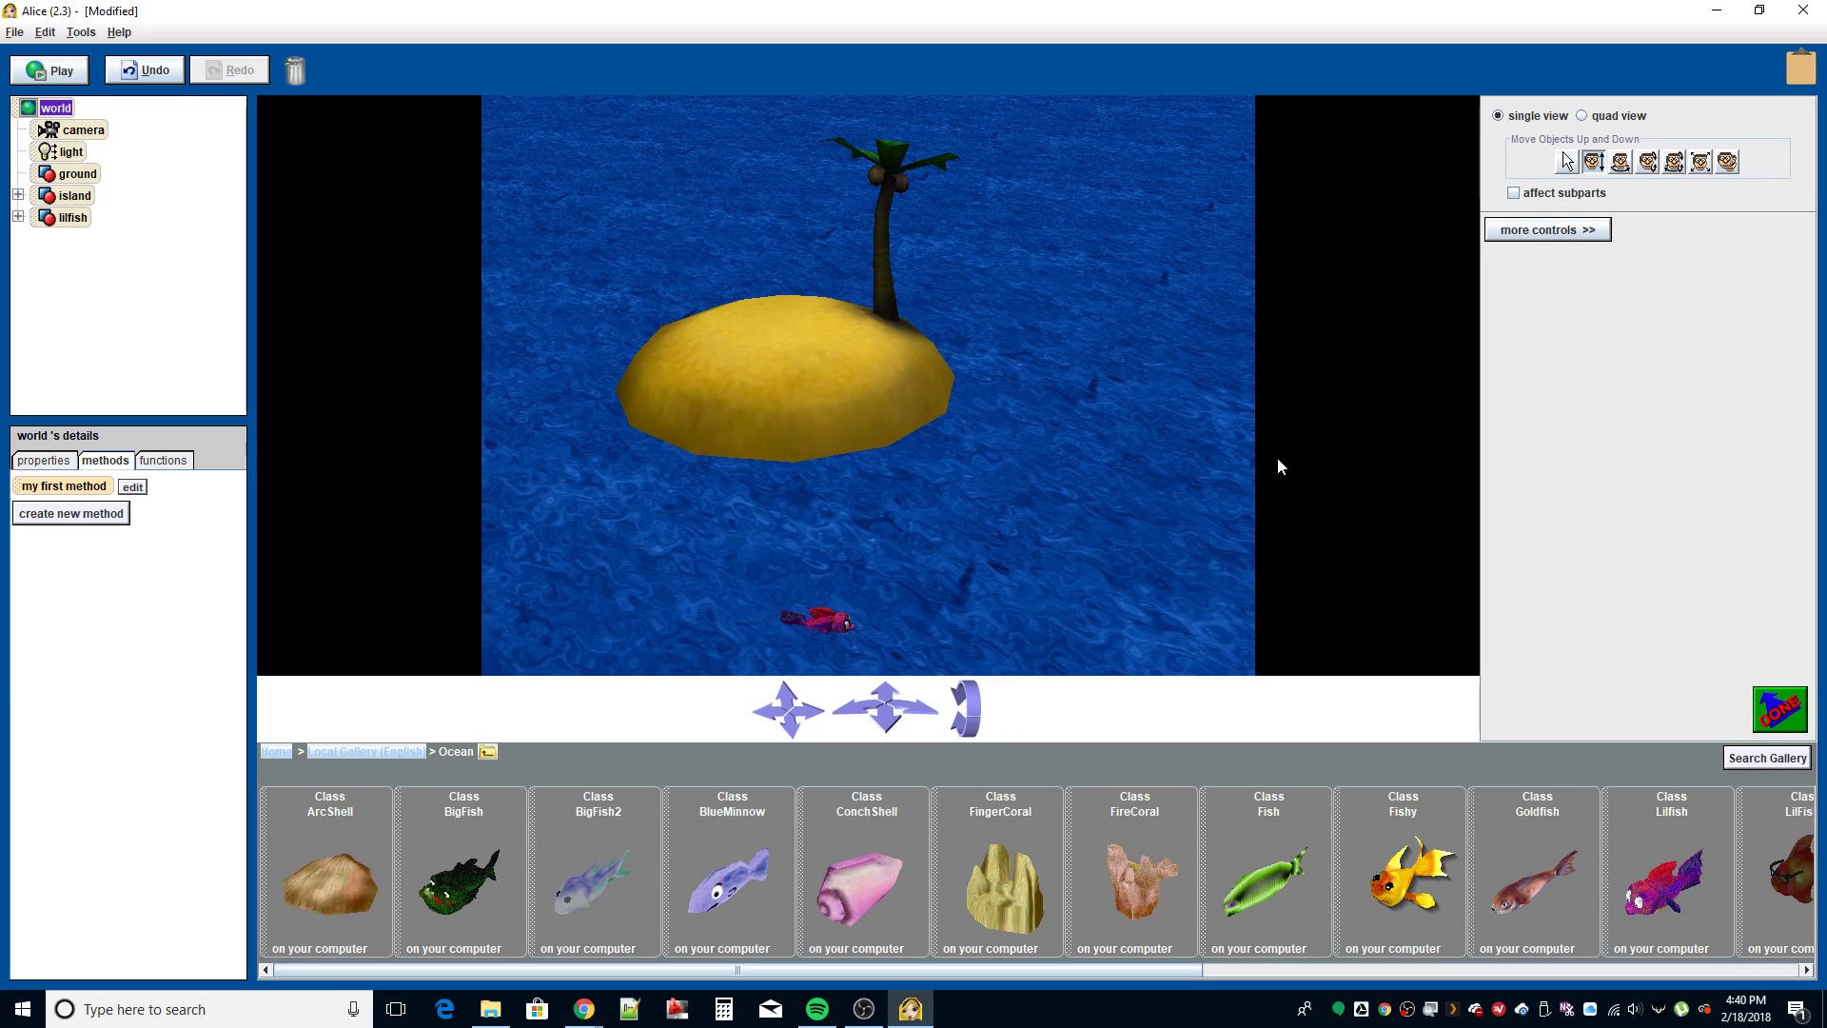
Step: Try lowering the island into the water, and undo that move
{"action": "mouse_move", "coordinate": [797, 398]}
{"action": "left_mouse_down"}
{"action": "mouse_move", "coordinate": [797, 481]}
{"action": "mouse_move", "coordinate": [797, 380]}
{"action": "mouse_move", "coordinate": [797, 419]}
{"action": "left_mouse_up"}
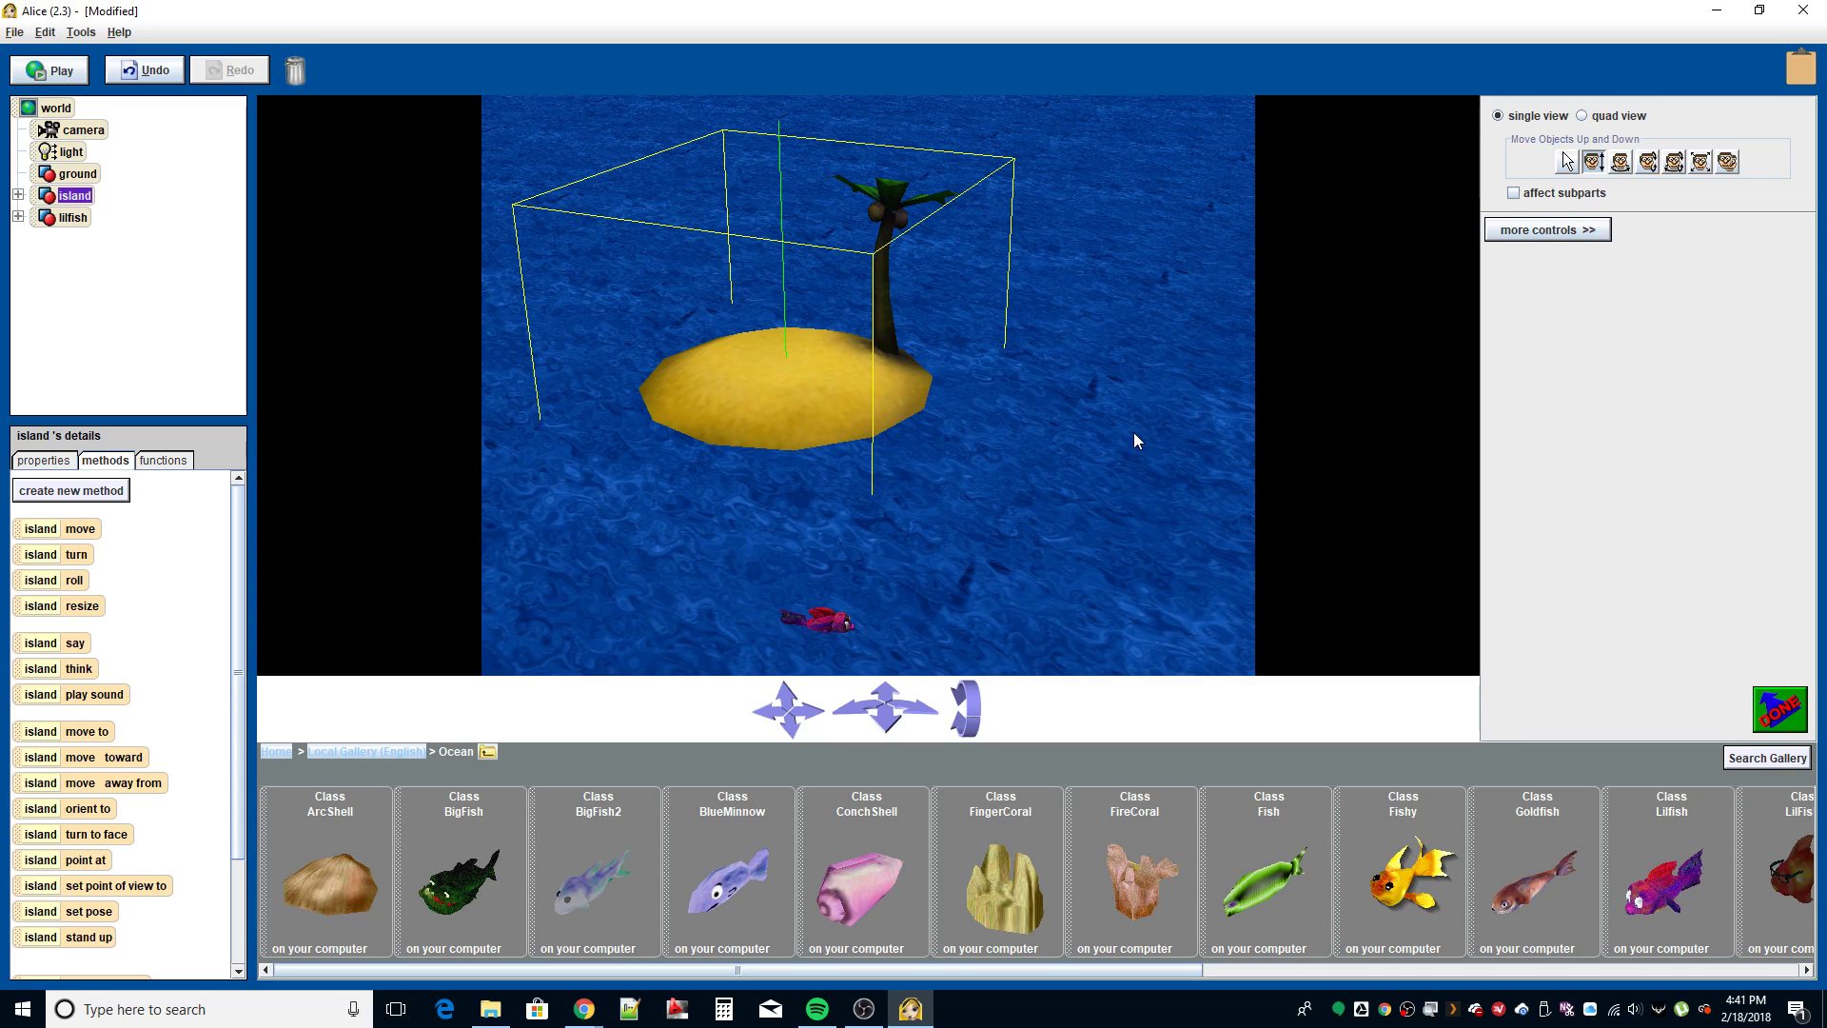
{"action": "key", "text": "ctrl+z"}
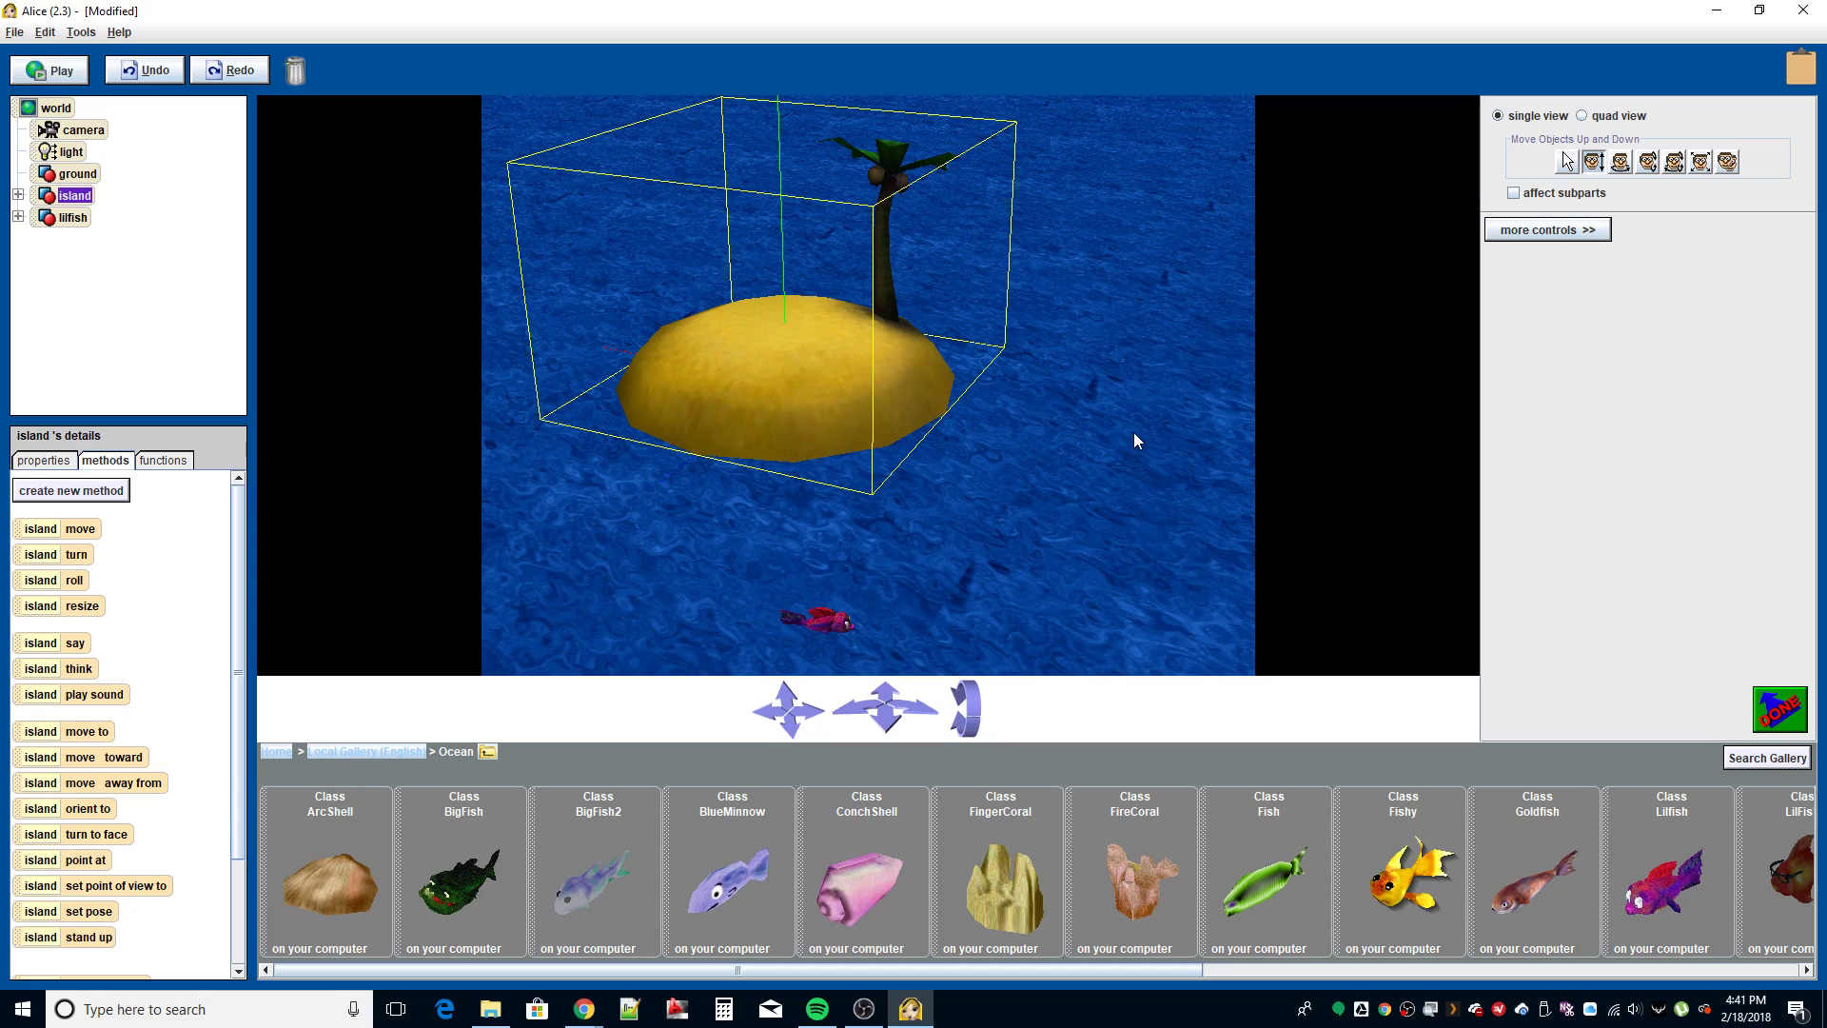
Step: Move the island freely across the water to the right half of the scene, keeping it fully in the camera view, and deselect it
{"action": "left_click", "coordinate": [1566, 164]}
{"action": "left_click_drag", "start_coordinate": [871, 371], "coordinate": [1115, 412]}
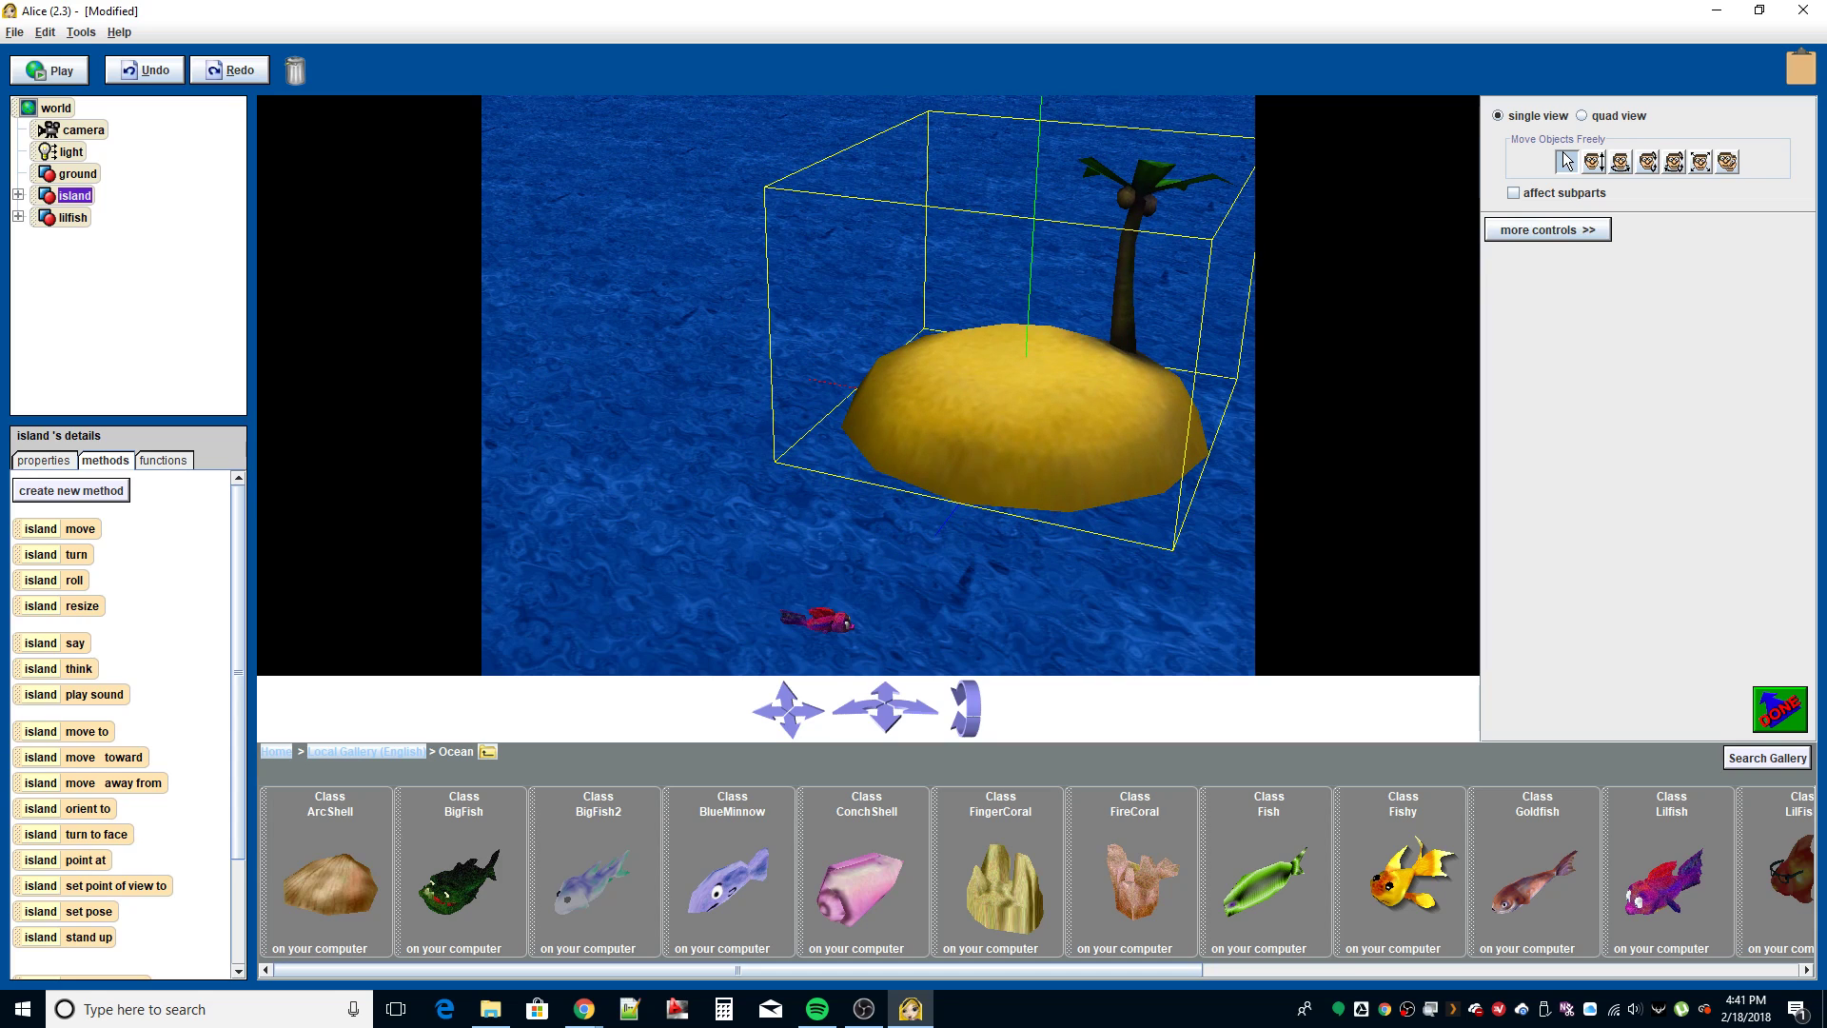
{"action": "left_click_drag", "start_coordinate": [1115, 412], "coordinate": [1056, 388]}
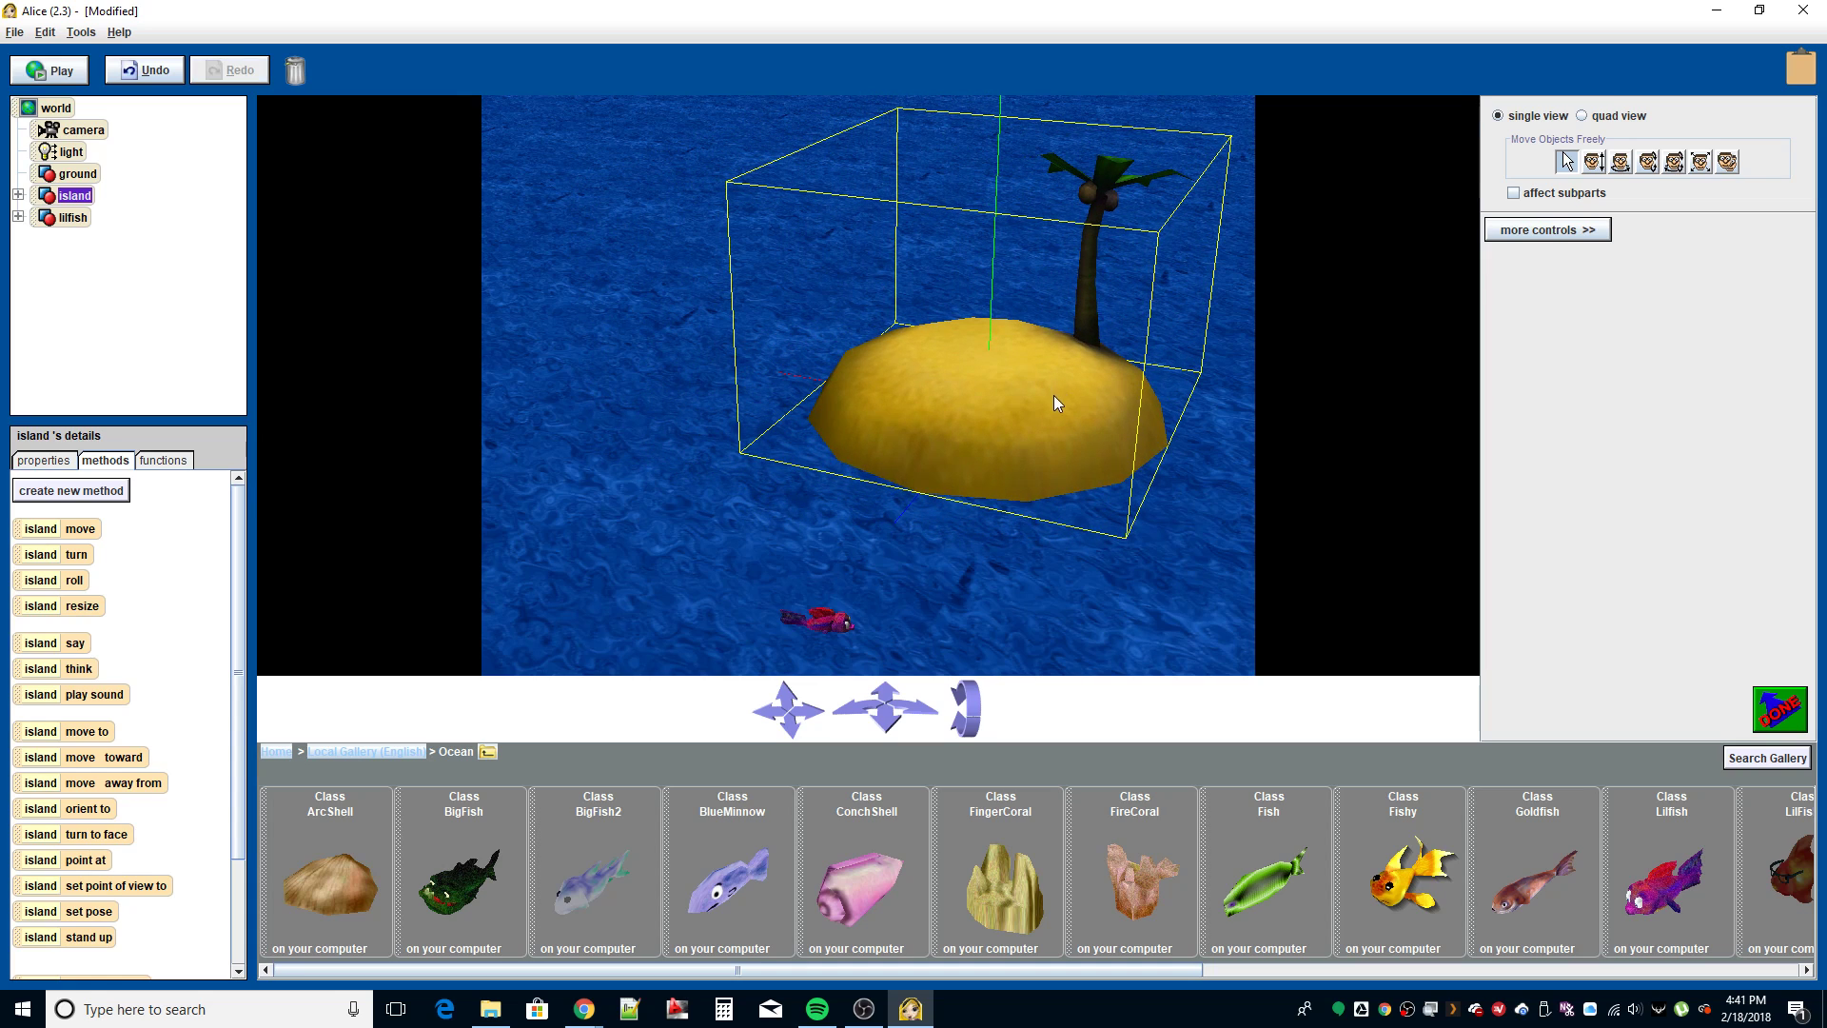
{"action": "left_click", "coordinate": [1020, 630]}
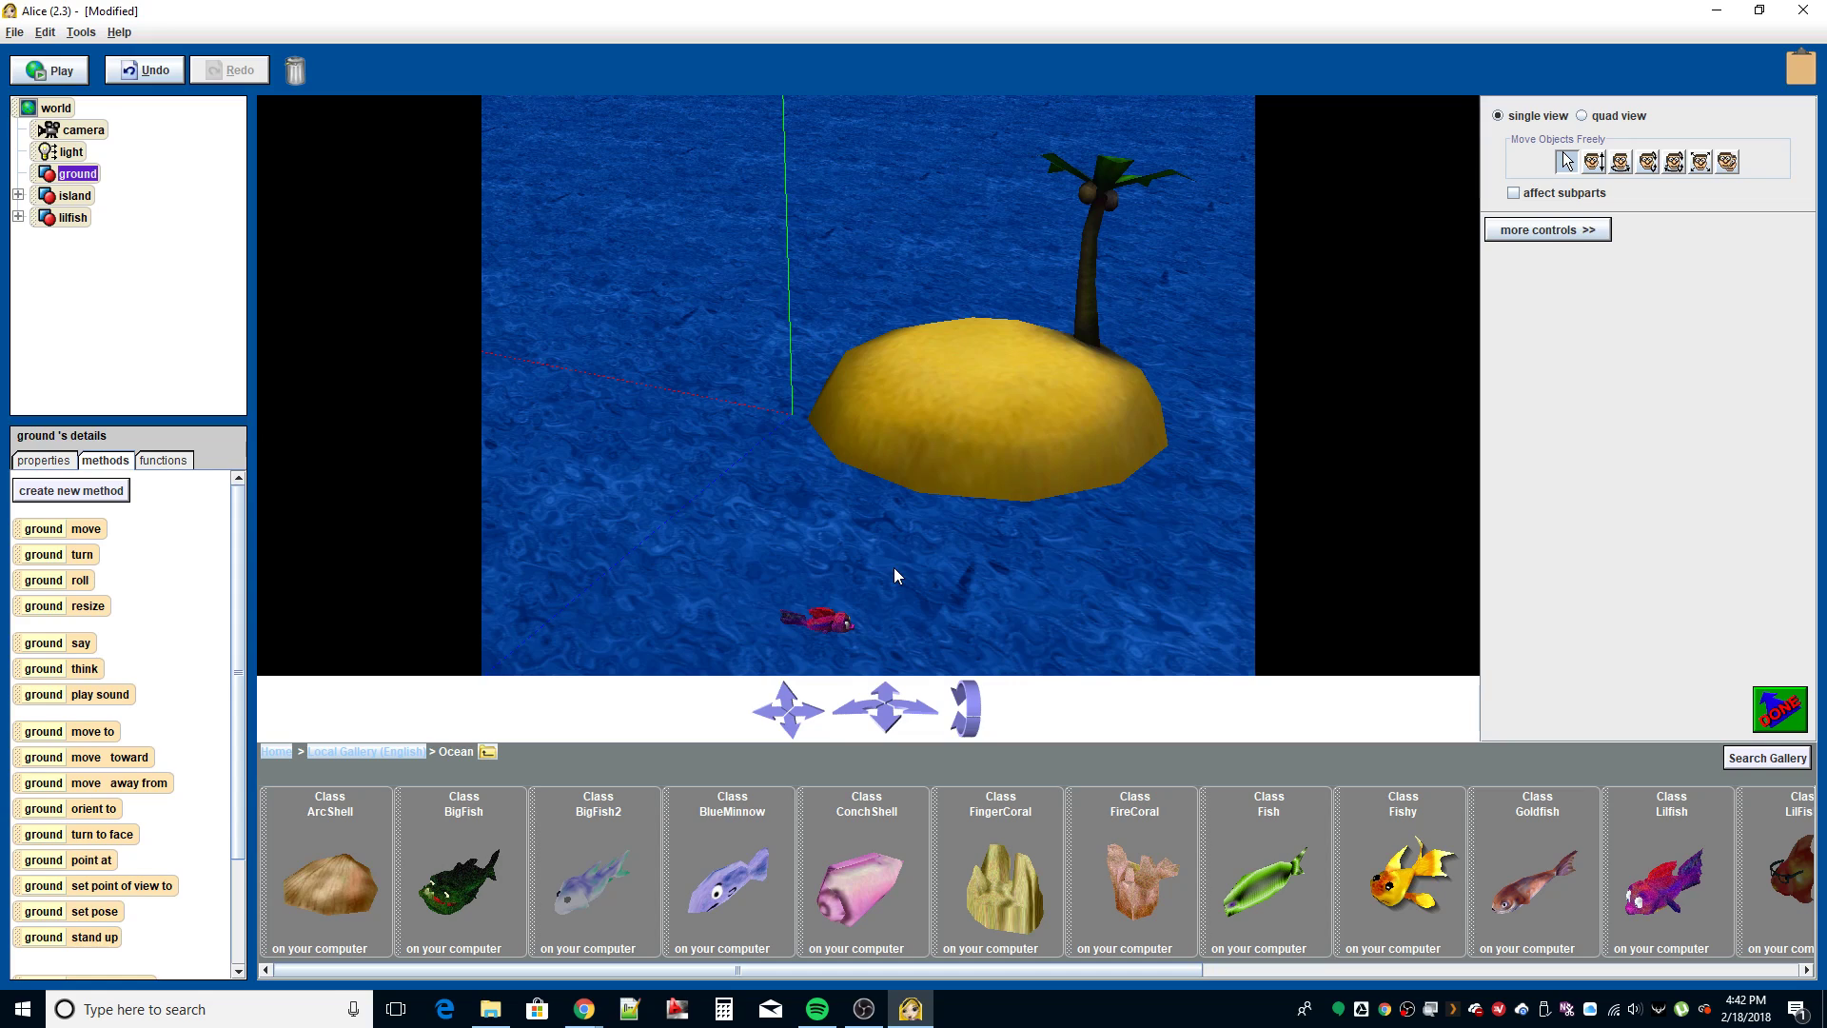
Step: Move the lilfish back across the water to the open area left of the island, and deselect it
{"action": "left_click", "coordinate": [827, 628]}
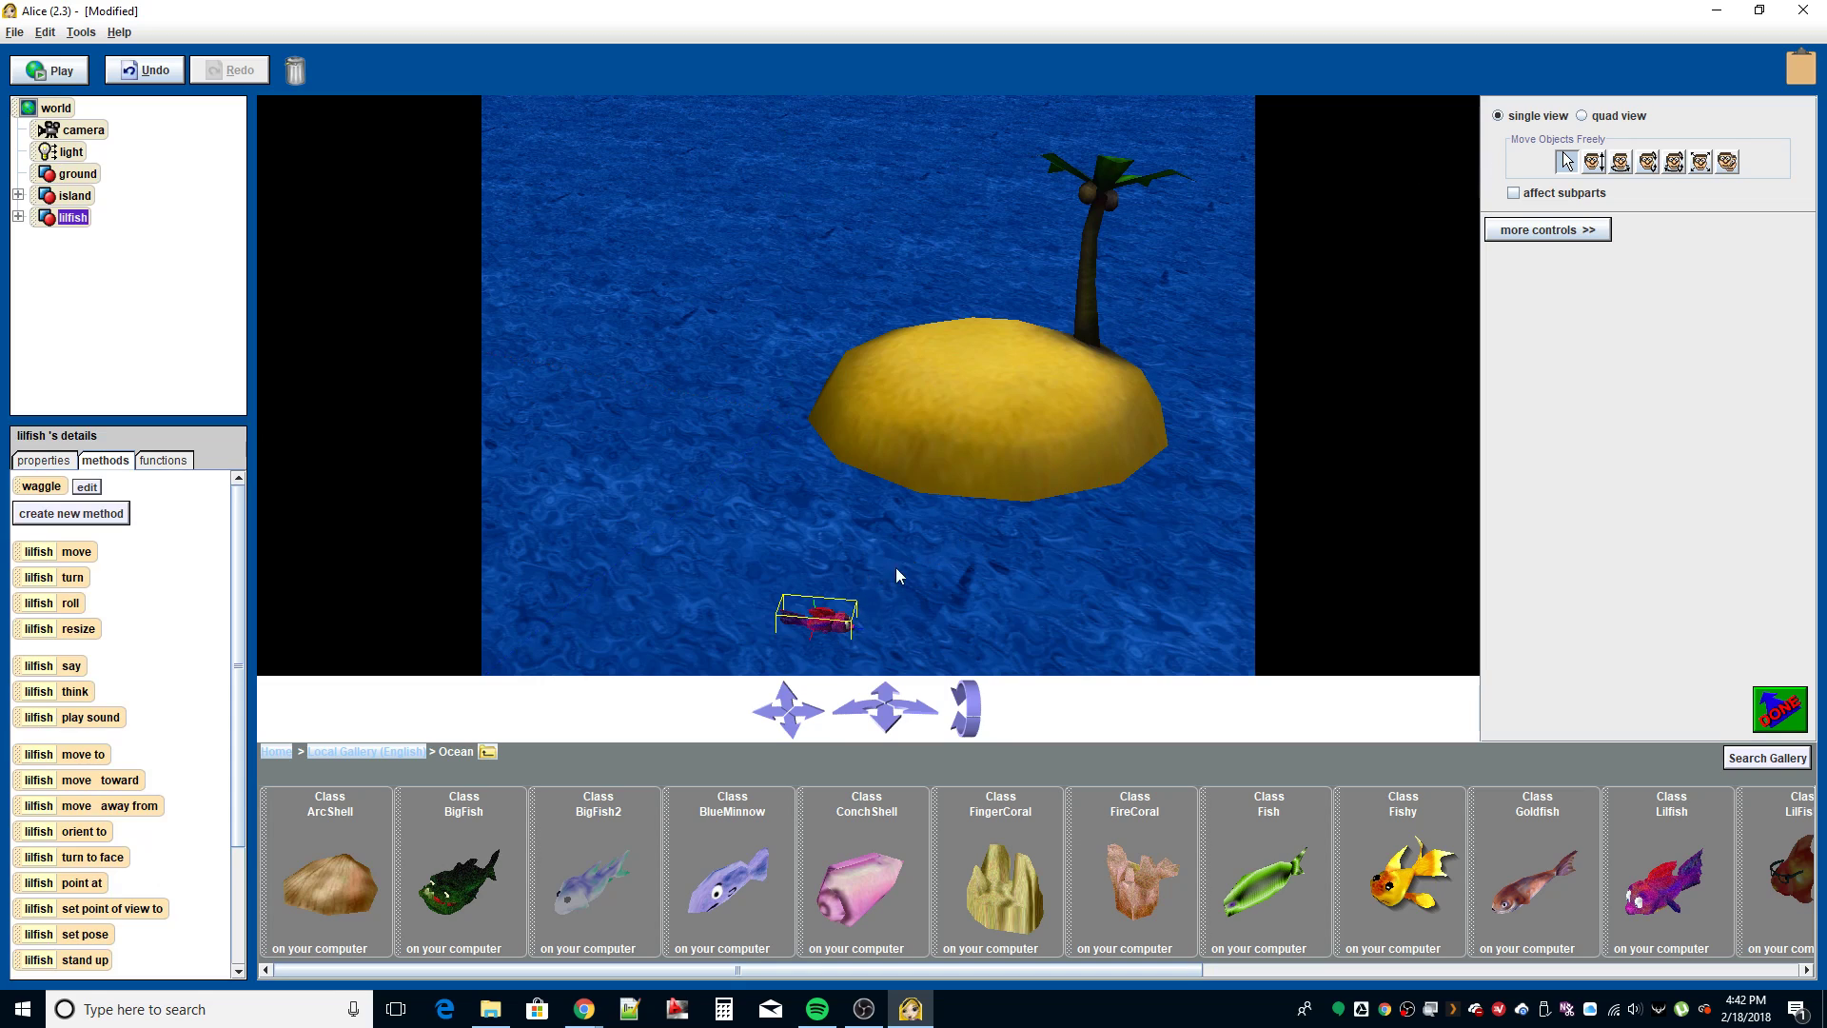
{"action": "left_click_drag", "start_coordinate": [828, 628], "coordinate": [647, 420]}
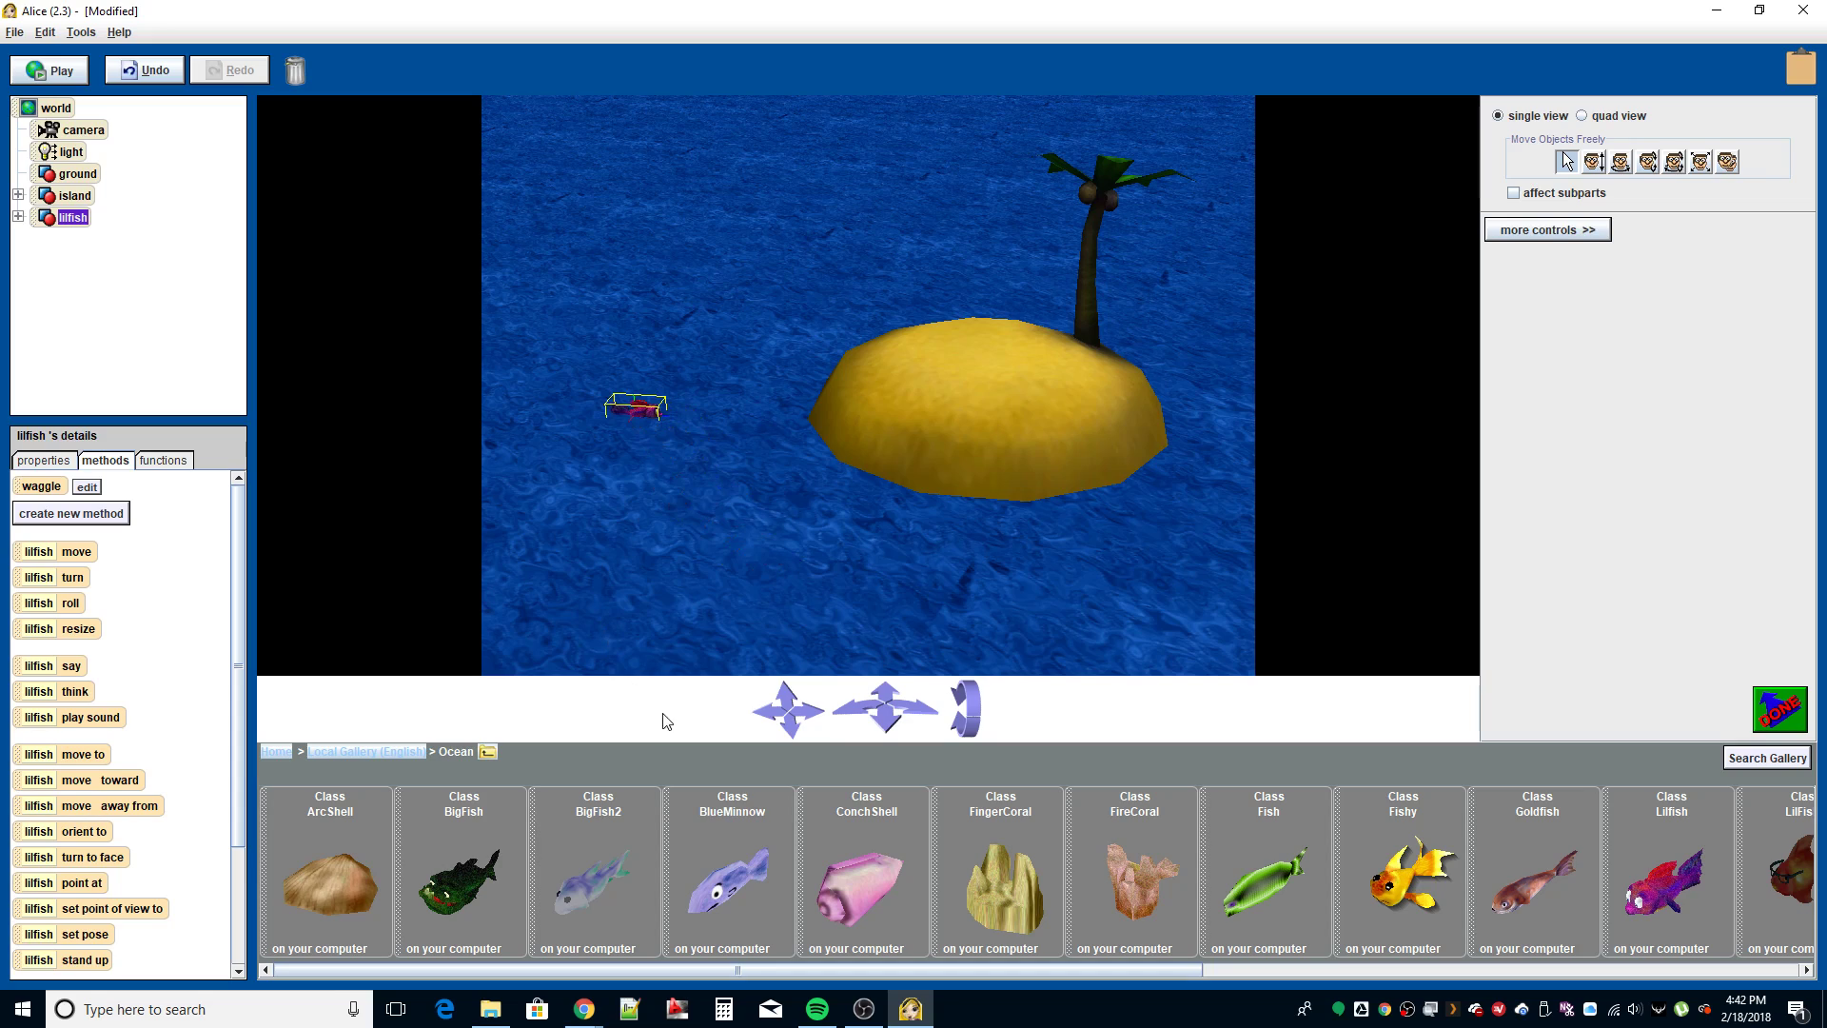
{"action": "left_click", "coordinate": [731, 616]}
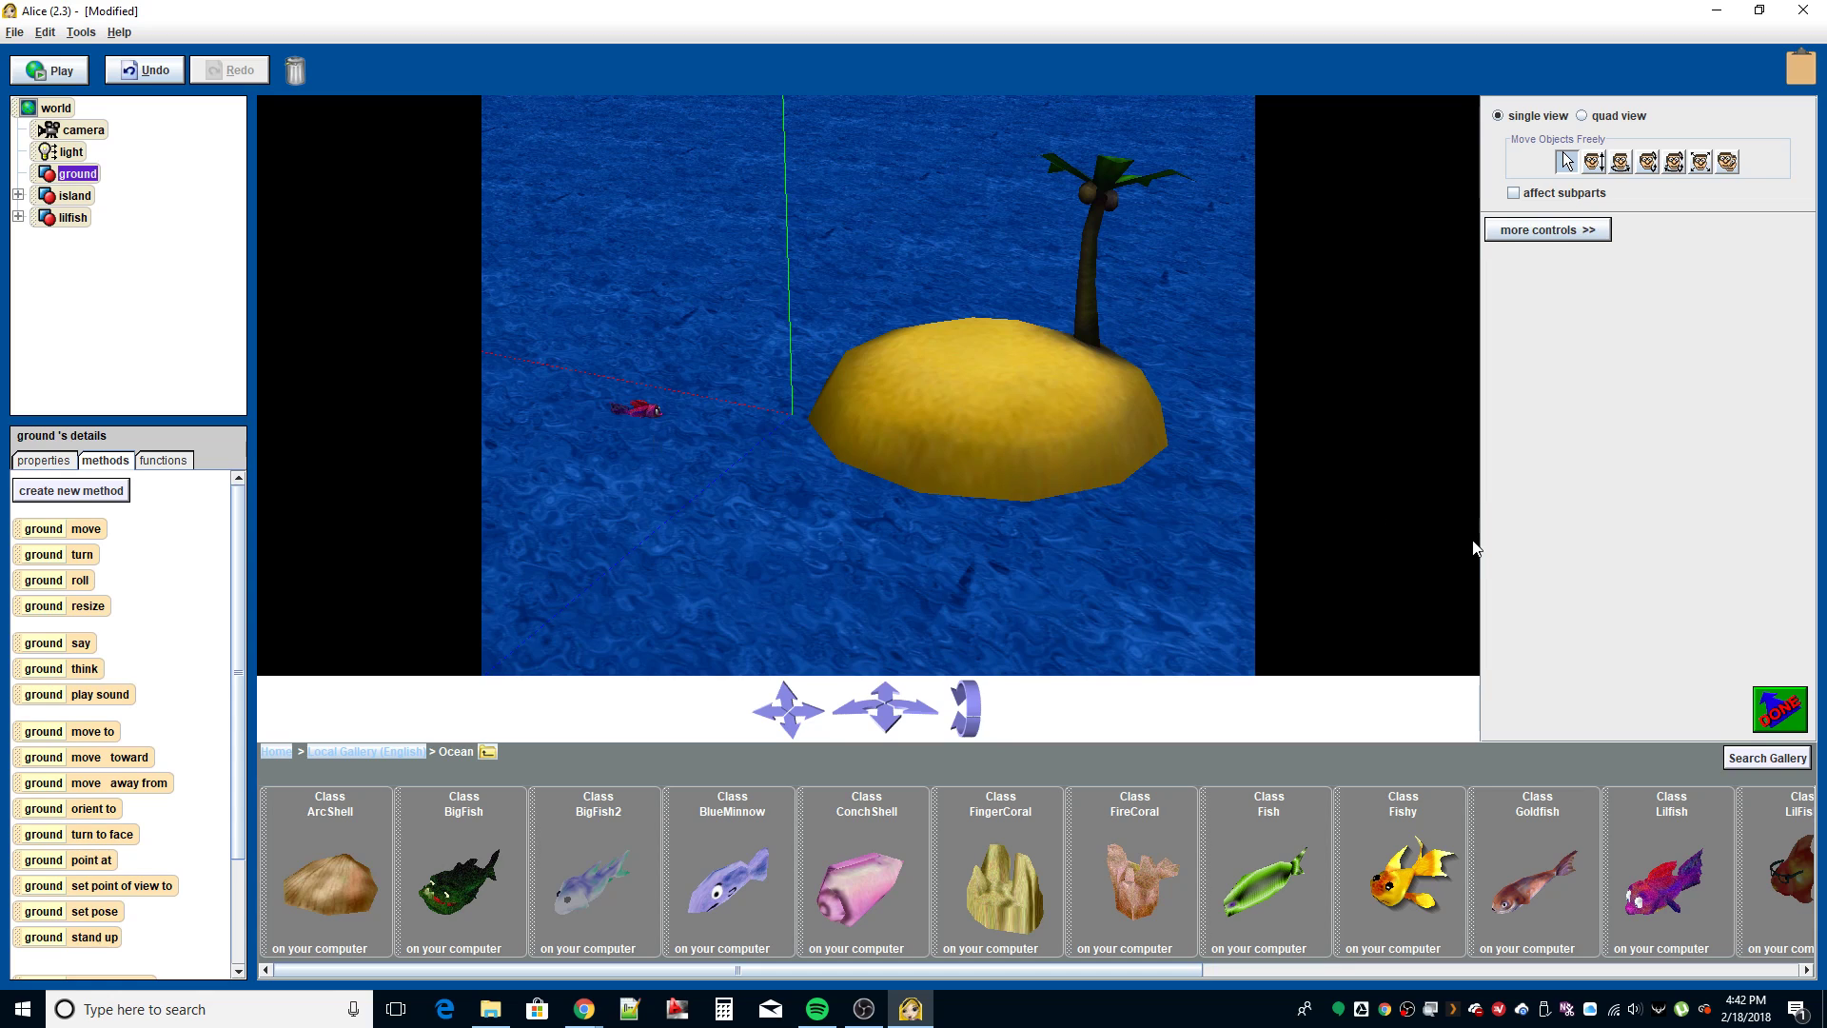
Step: Finish adding objects to return to the method editor, and enlarge the world preview in width and height
{"action": "left_click", "coordinate": [1785, 715]}
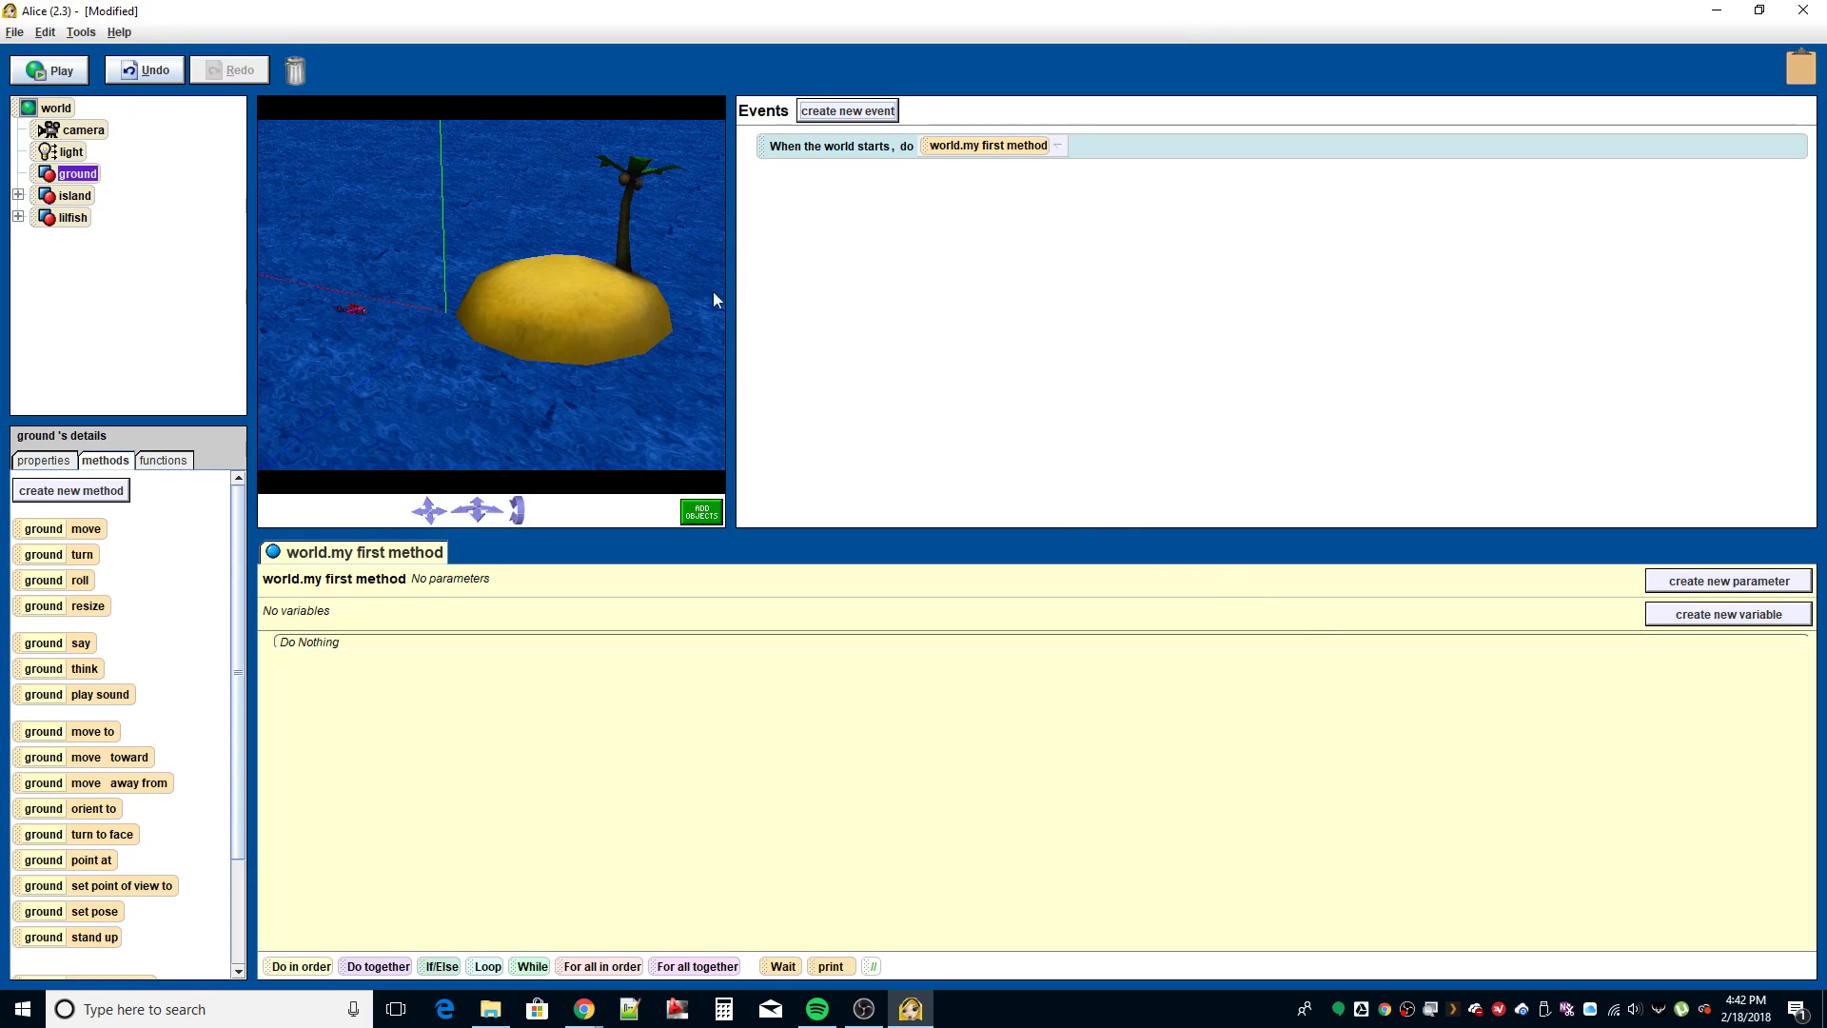
{"action": "left_click_drag", "start_coordinate": [730, 485], "coordinate": [856, 480]}
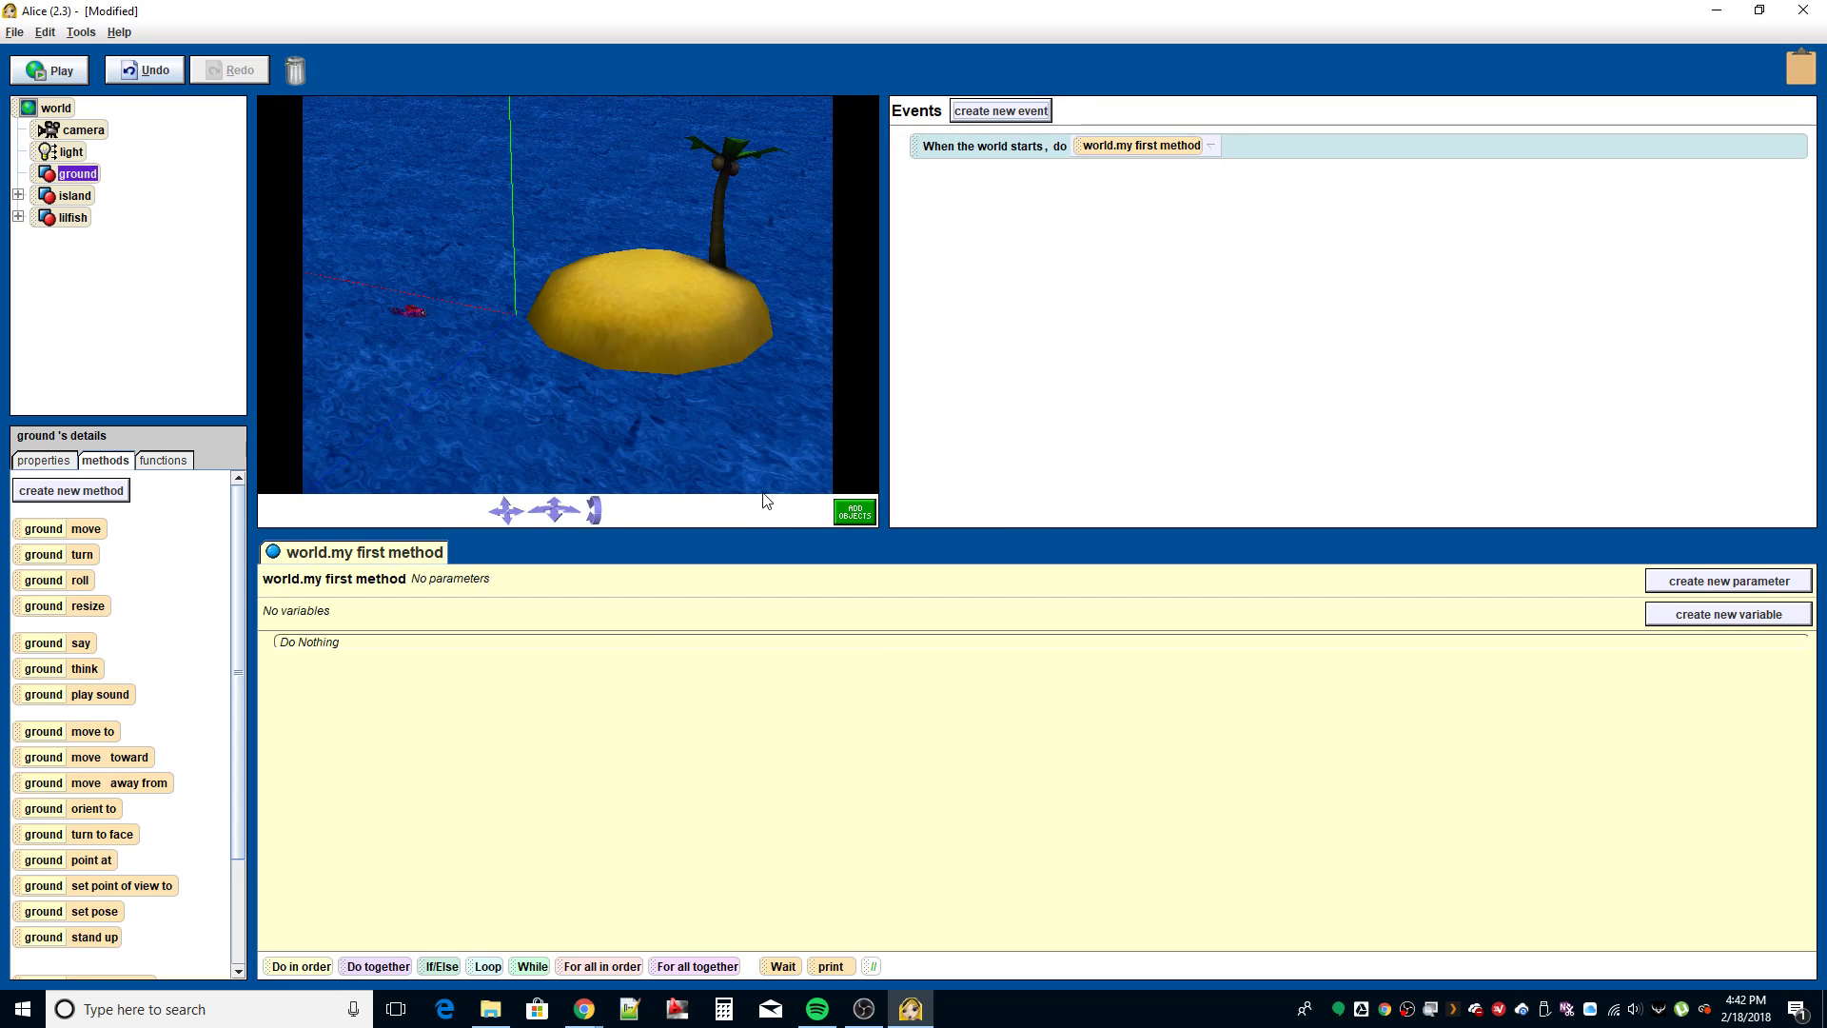
{"action": "left_click_drag", "start_coordinate": [757, 530], "coordinate": [757, 628]}
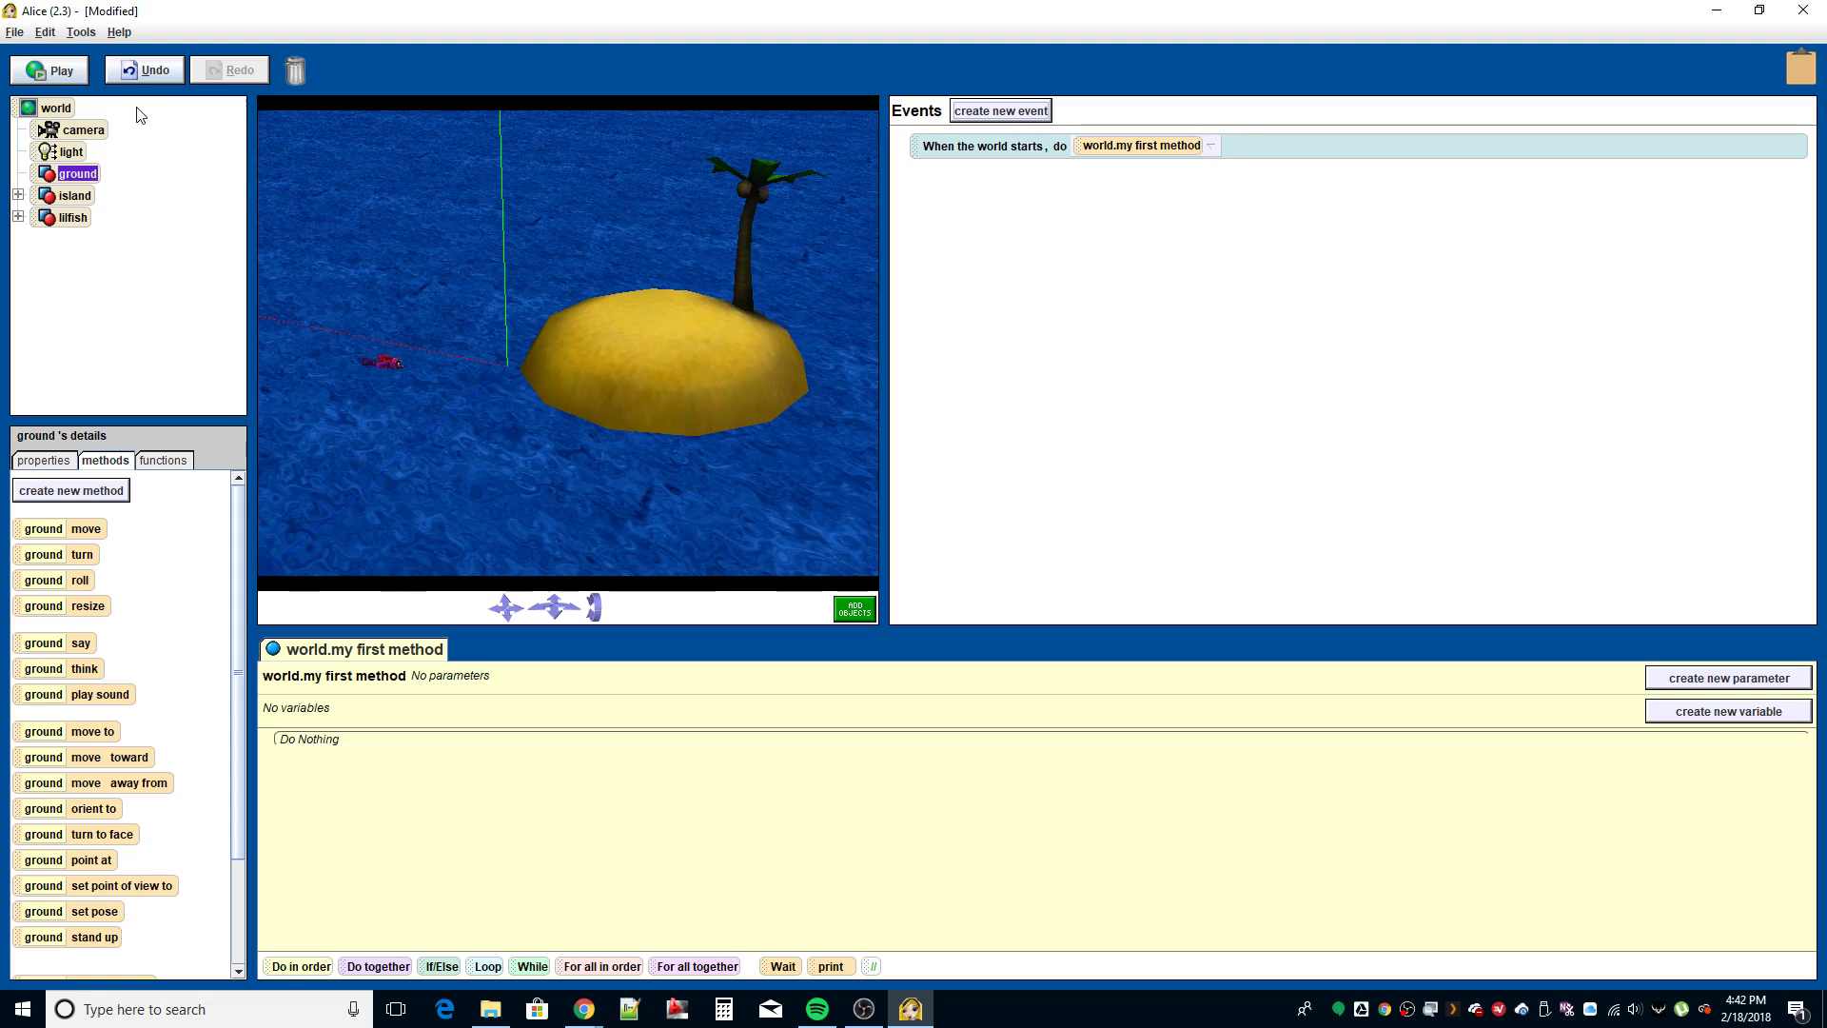
Step: Play the world, pause it and stop the run
{"action": "left_click", "coordinate": [67, 73]}
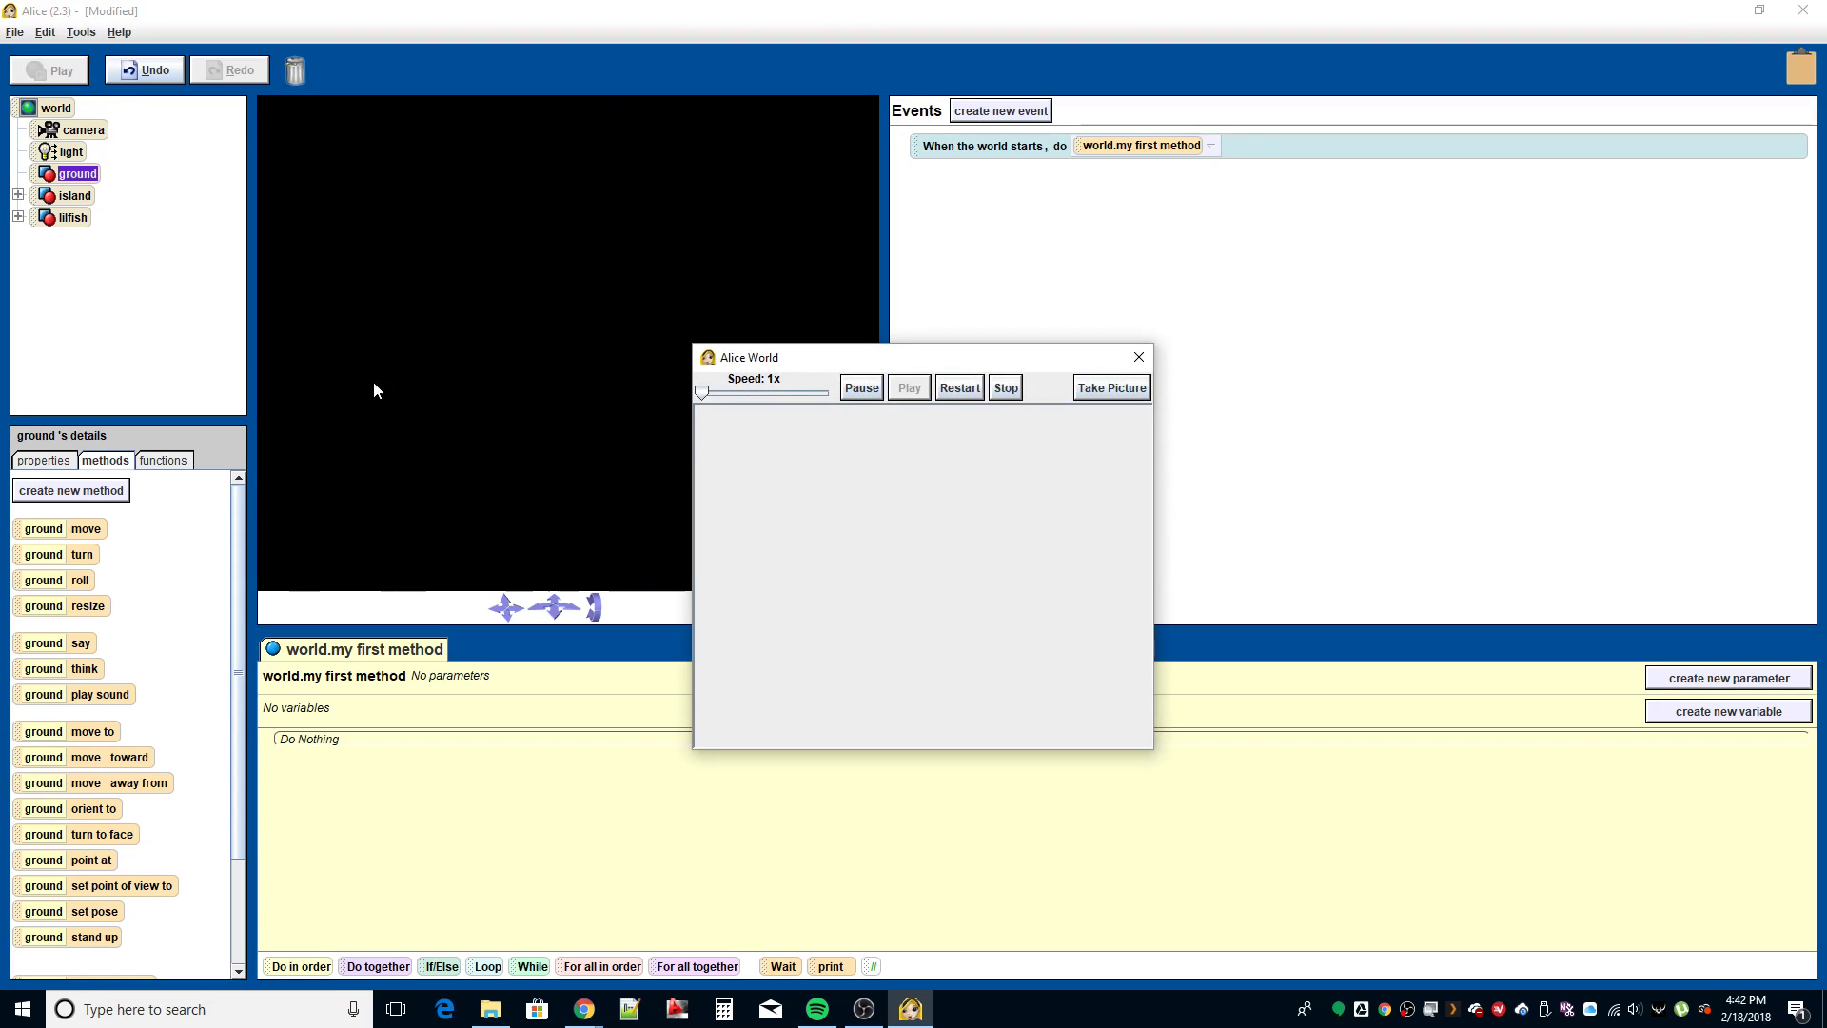
{"action": "left_click", "coordinate": [866, 390]}
{"action": "left_click", "coordinate": [1006, 389]}
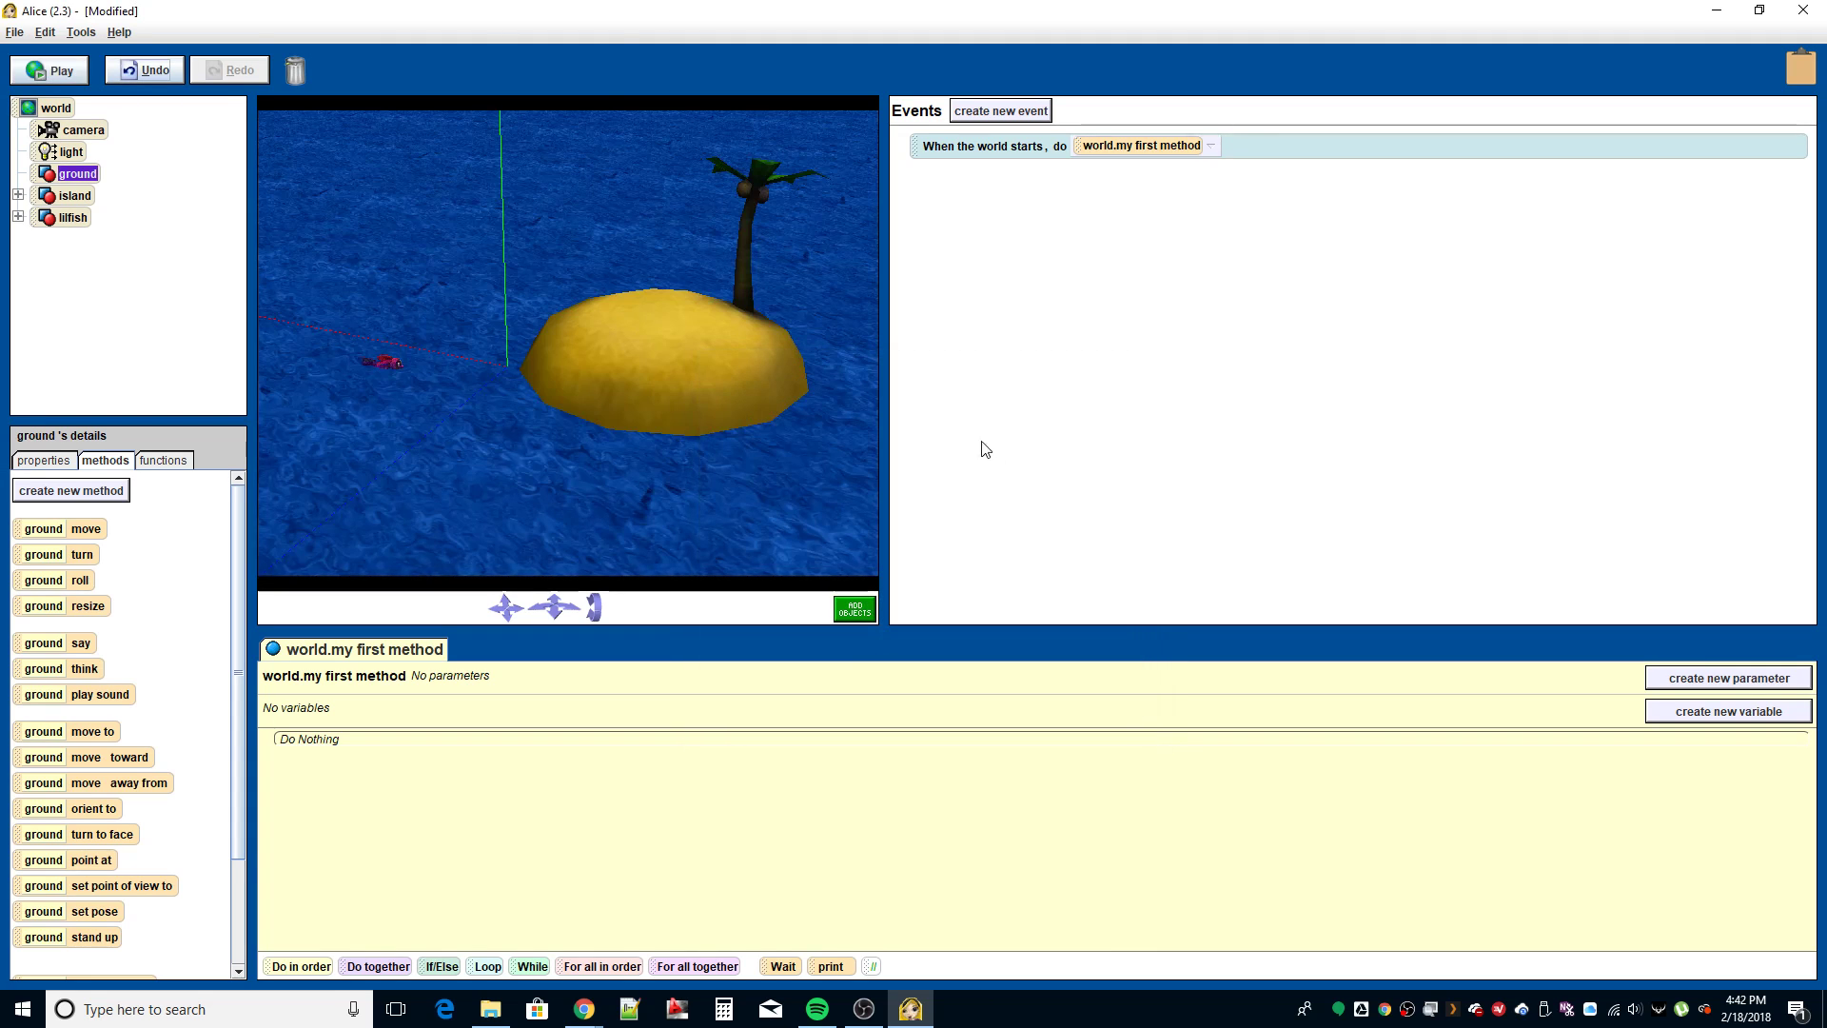
Step: Play the world again, take a picture of the running scene, dismiss the capture notice and close the run
{"action": "left_click", "coordinate": [59, 72]}
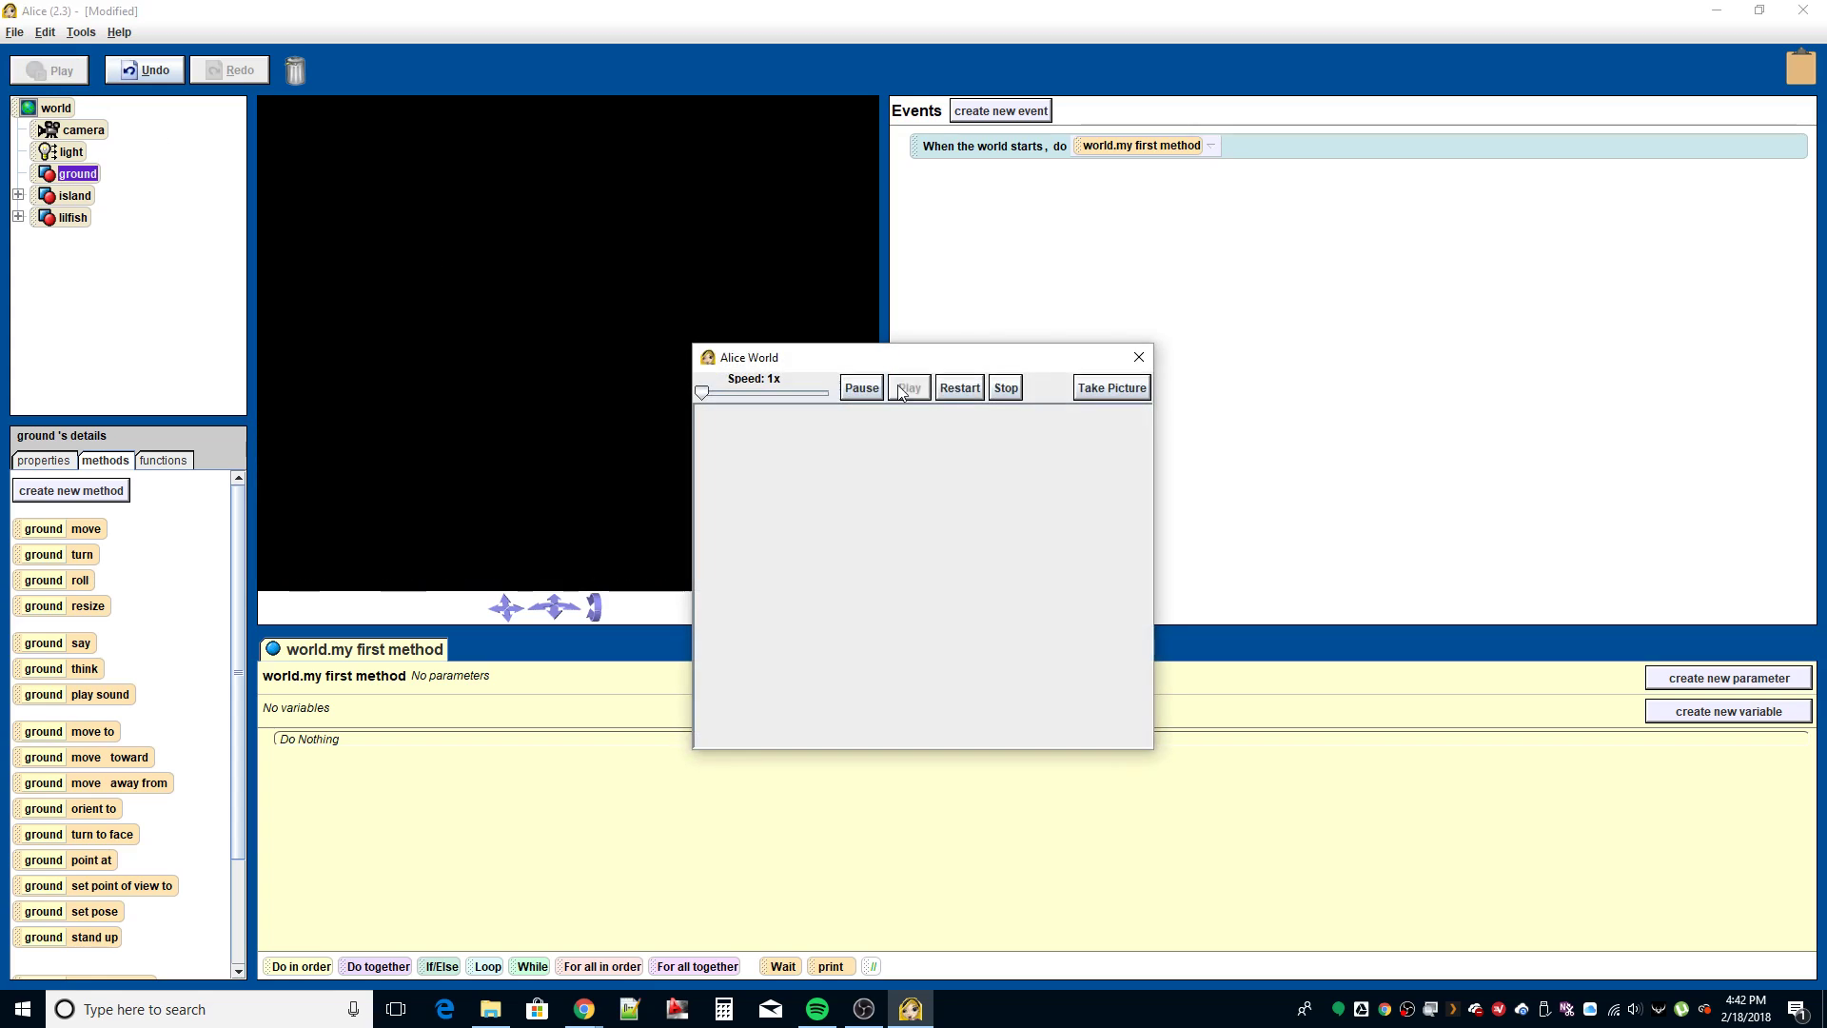
{"action": "left_click", "coordinate": [1111, 388]}
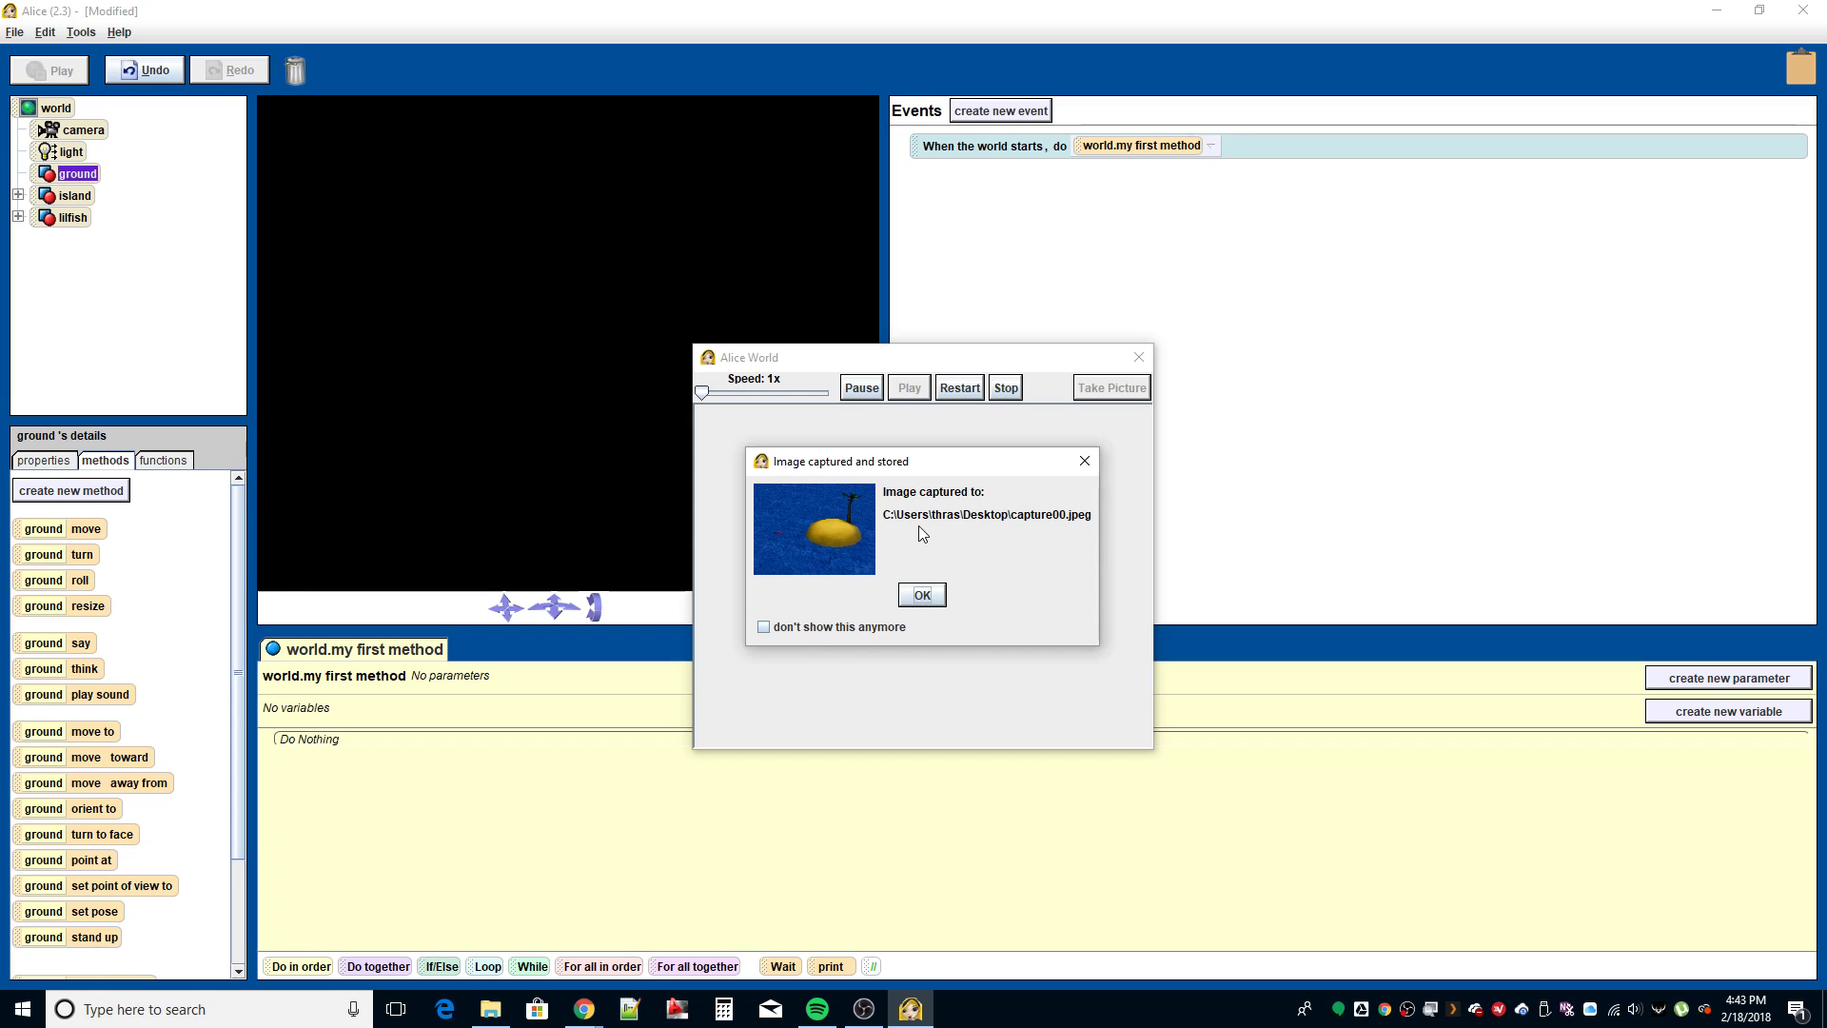
{"action": "left_click", "coordinate": [928, 597]}
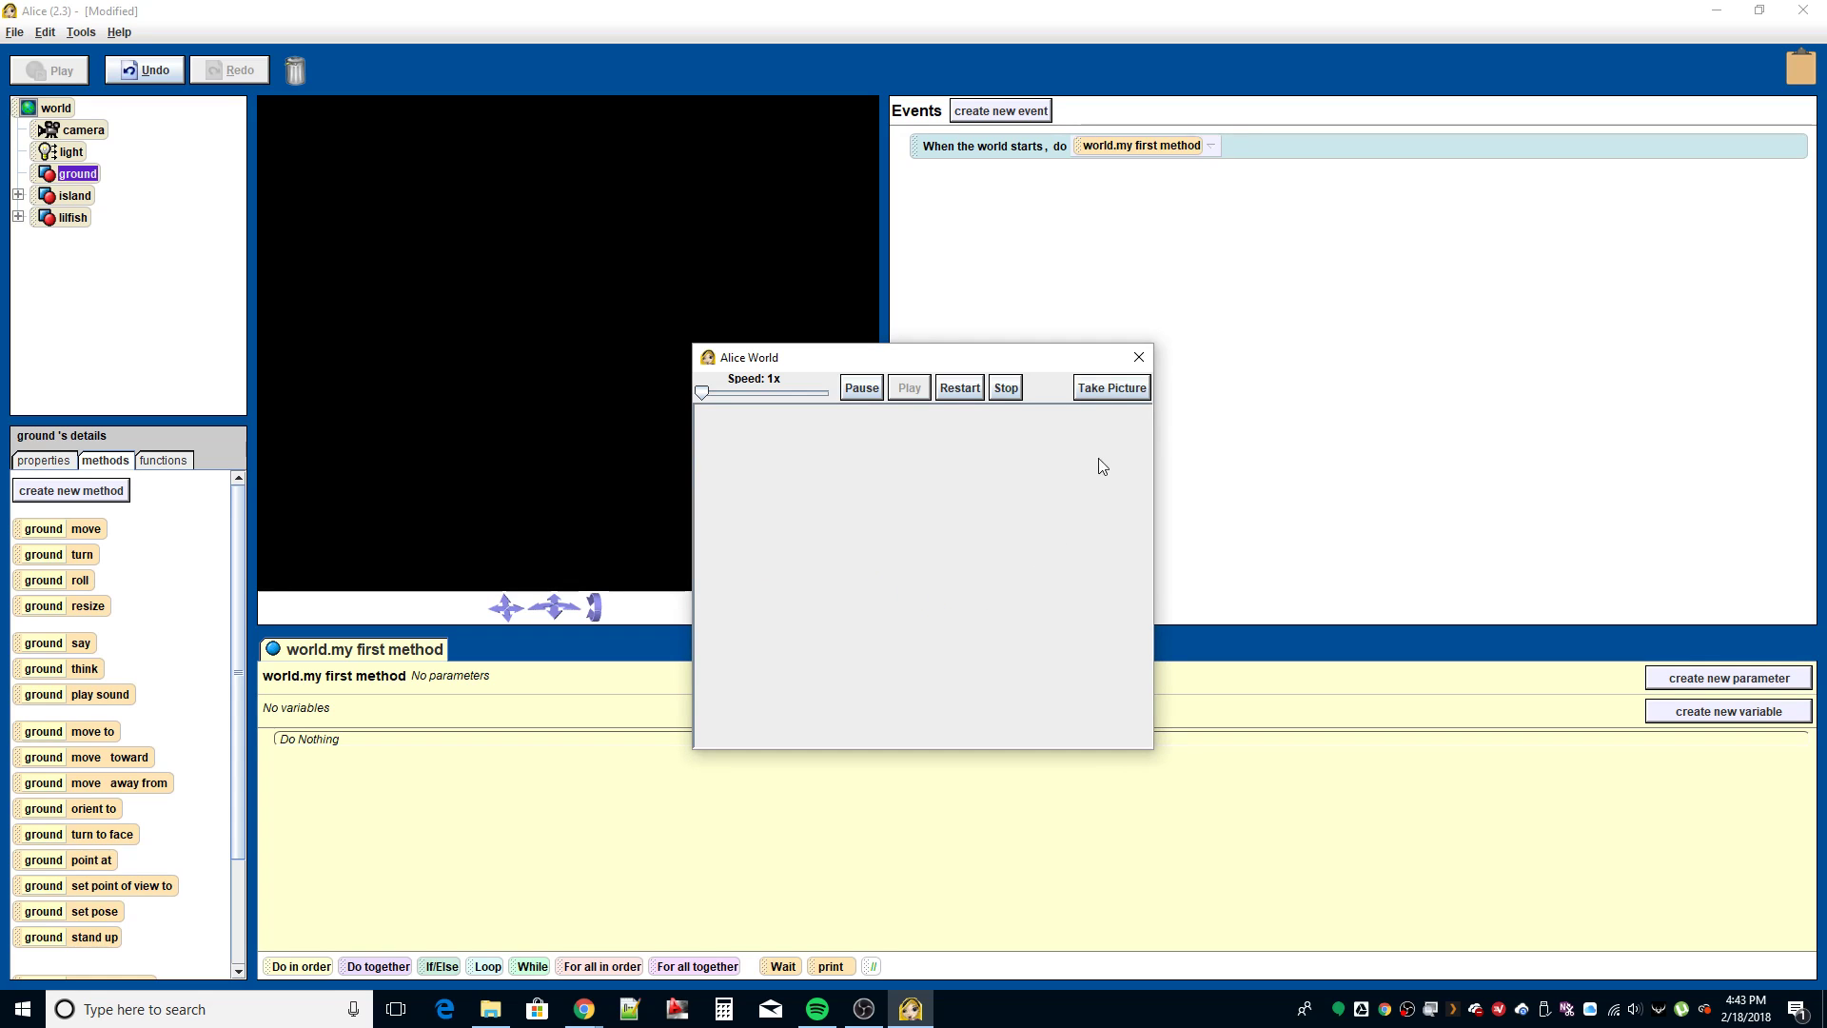
{"action": "left_click", "coordinate": [1139, 357]}
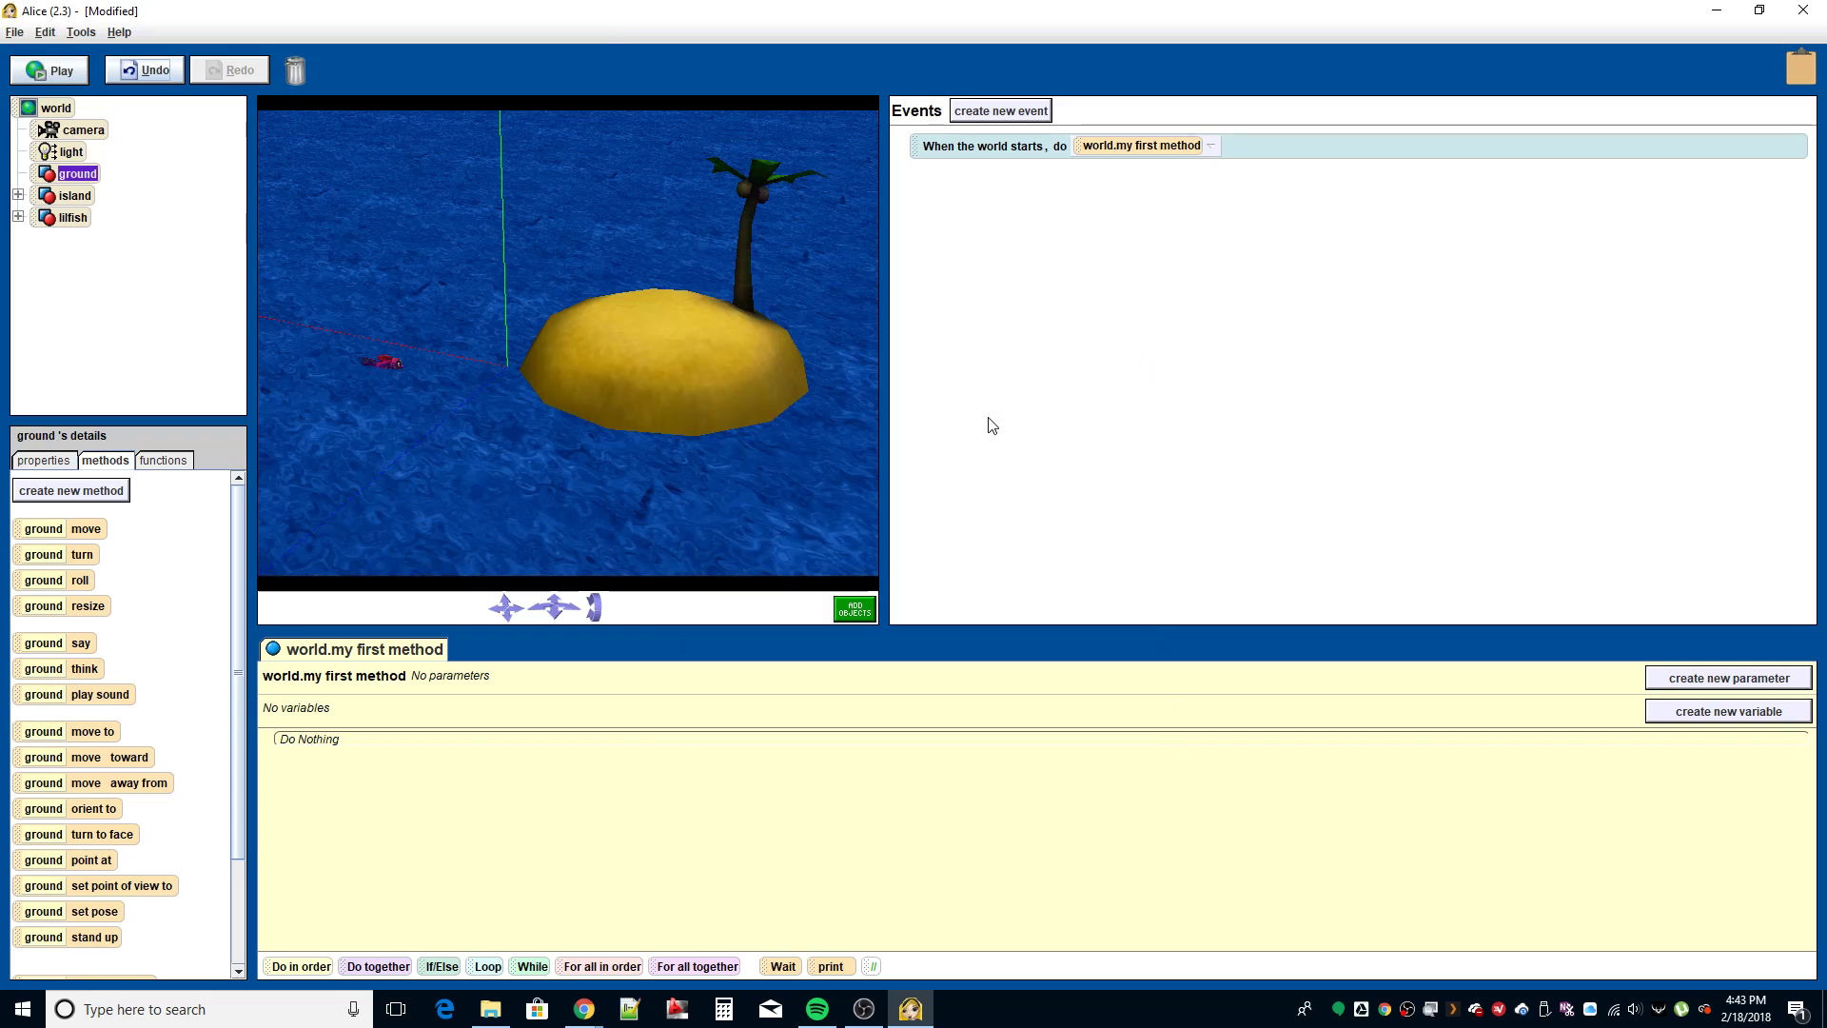